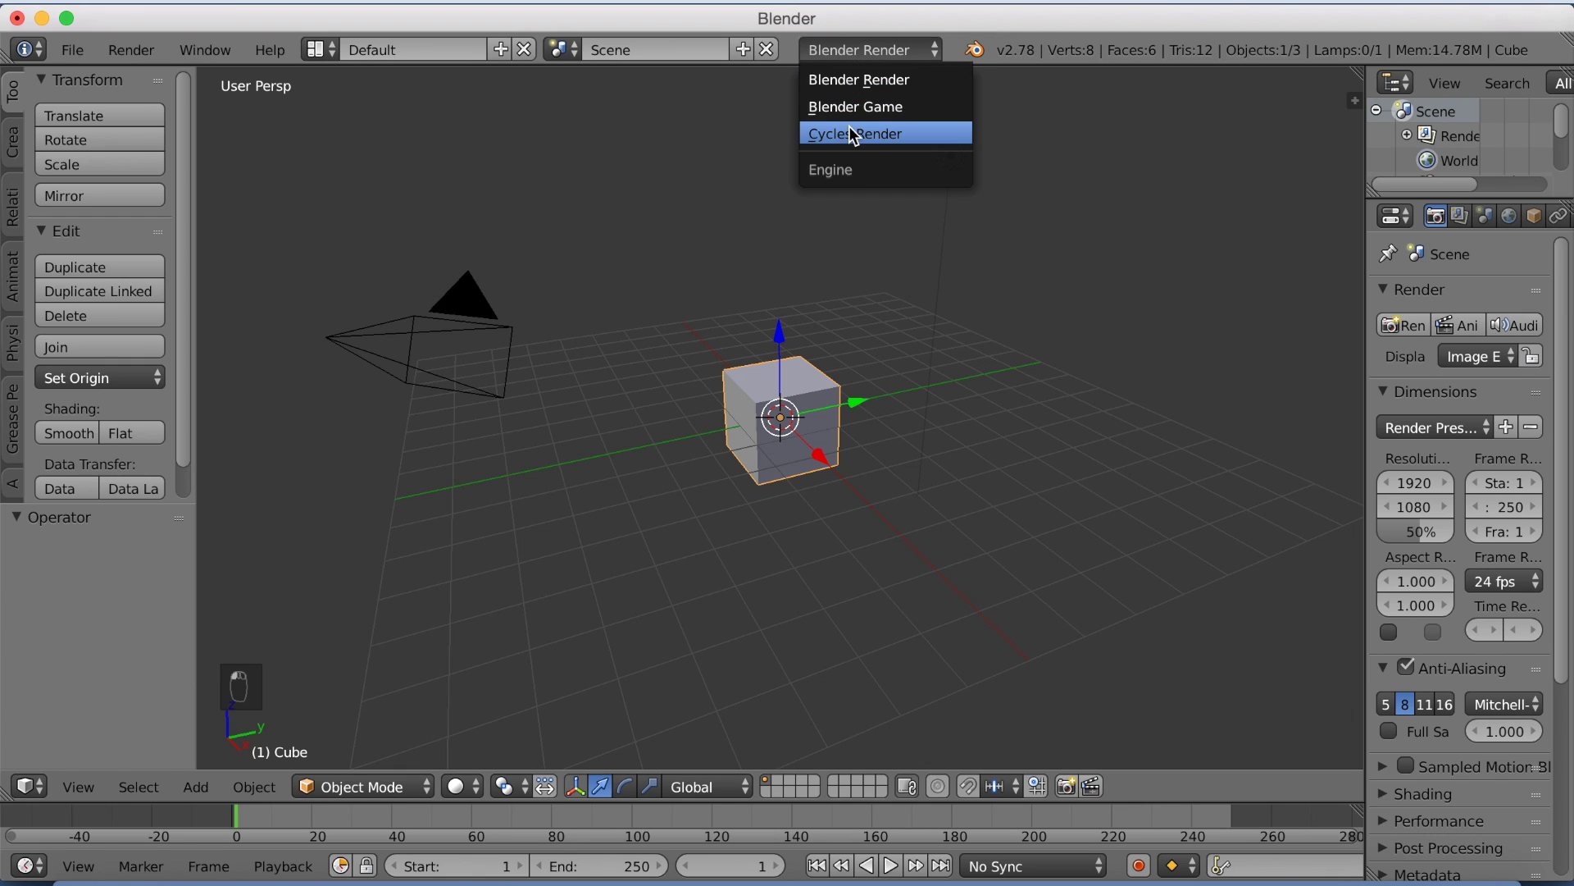
# Switch the render engine from Blender Render to Cycles Render.
pyautogui.click(853, 134)
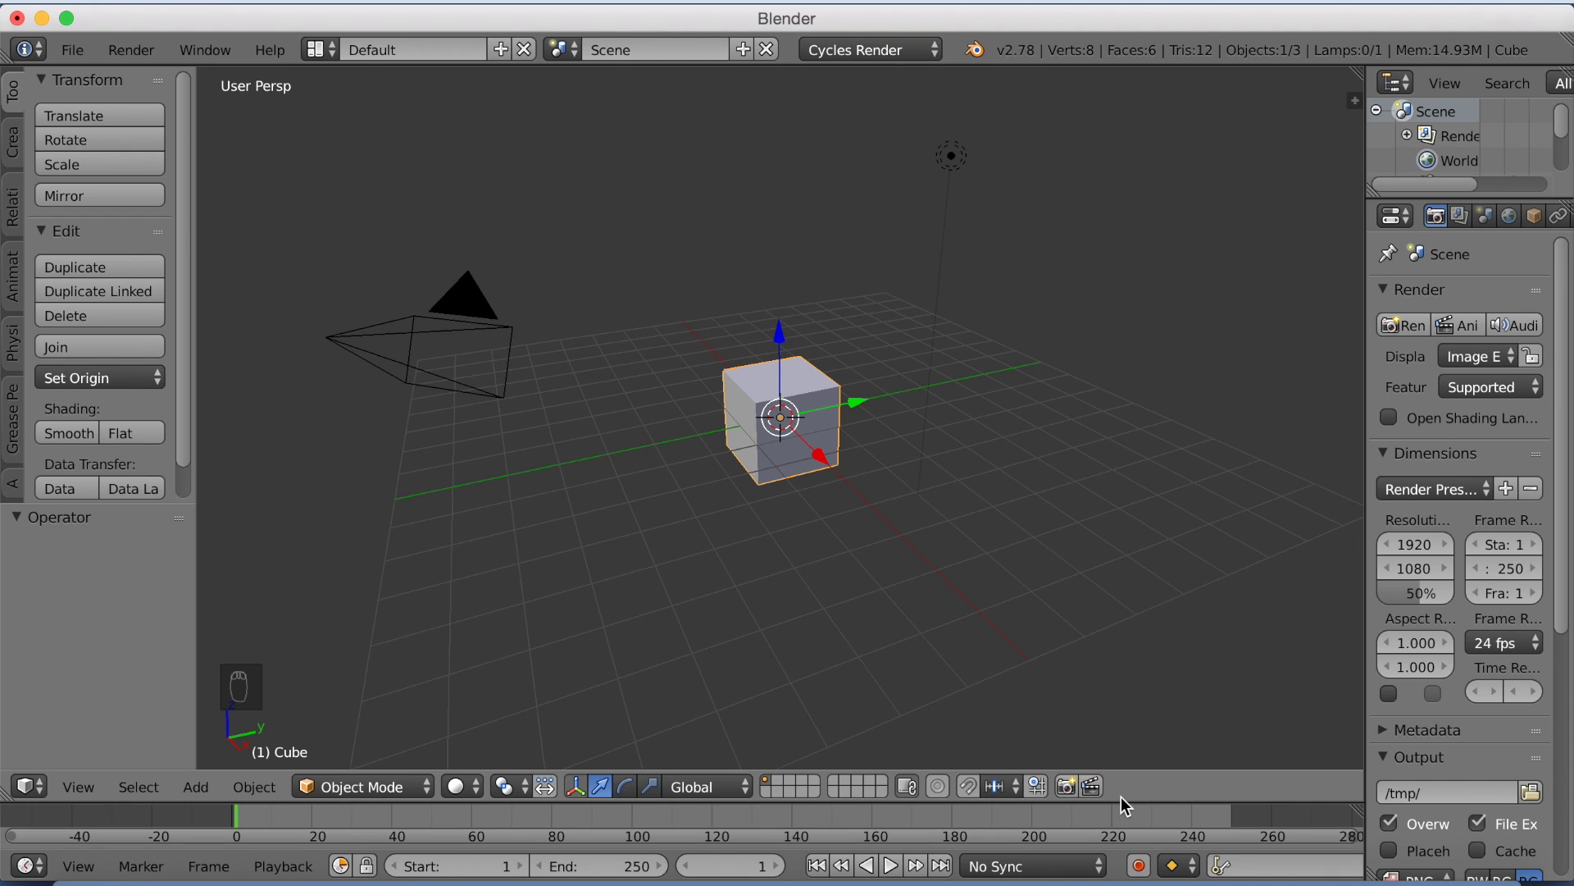
# Download the Helipad Afternoon HDRI zip from the sIBL Archive into Documents.
pyautogui.click(1194, 876)
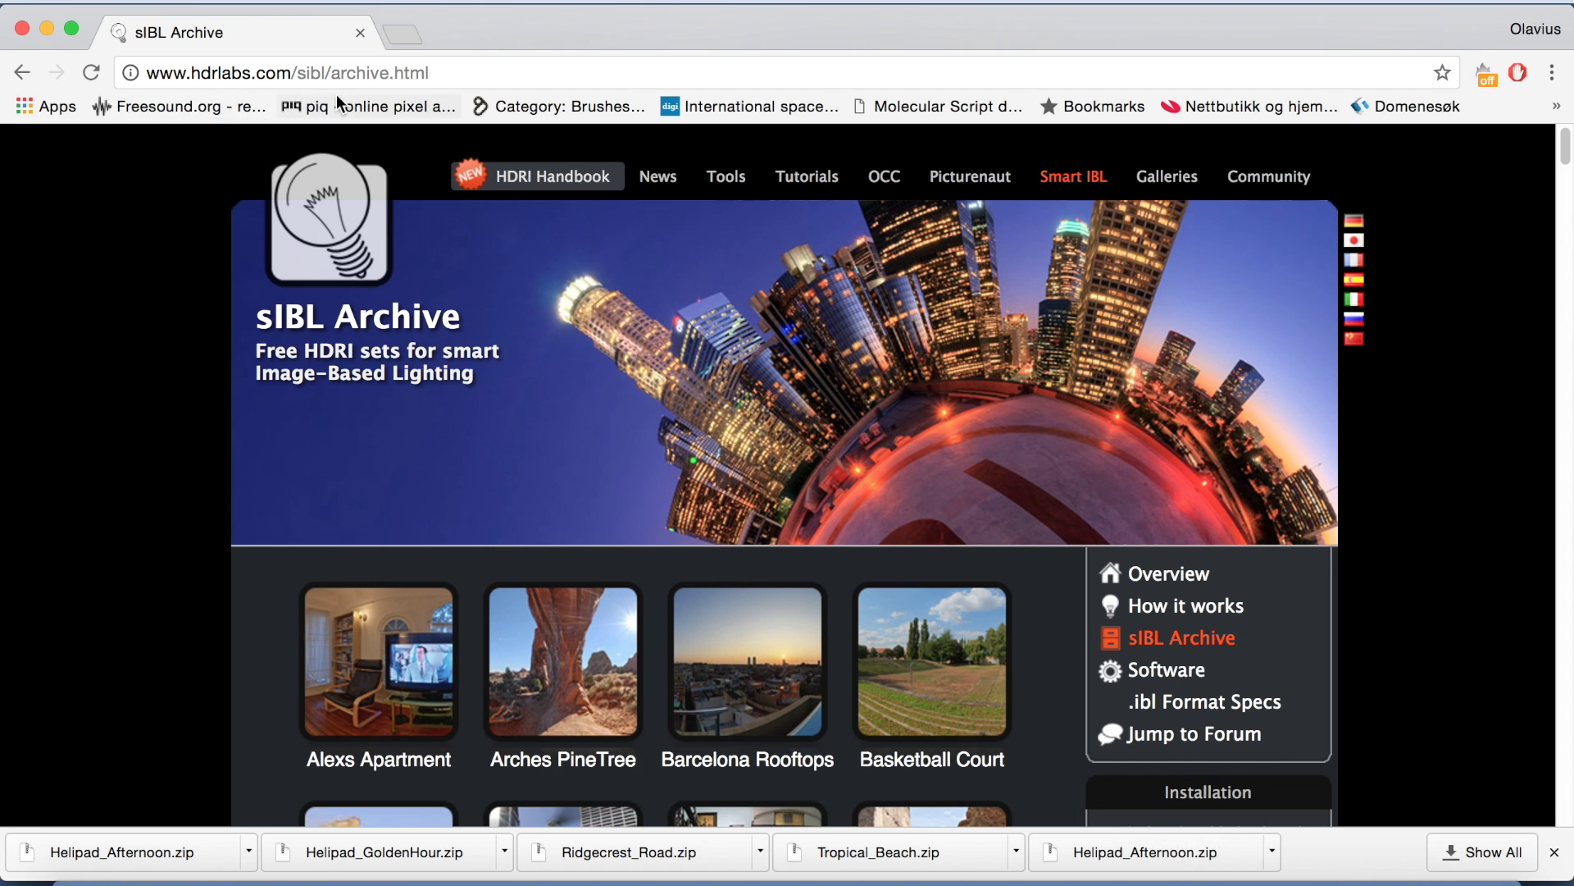
pyautogui.scroll(-10, 1470, 276)
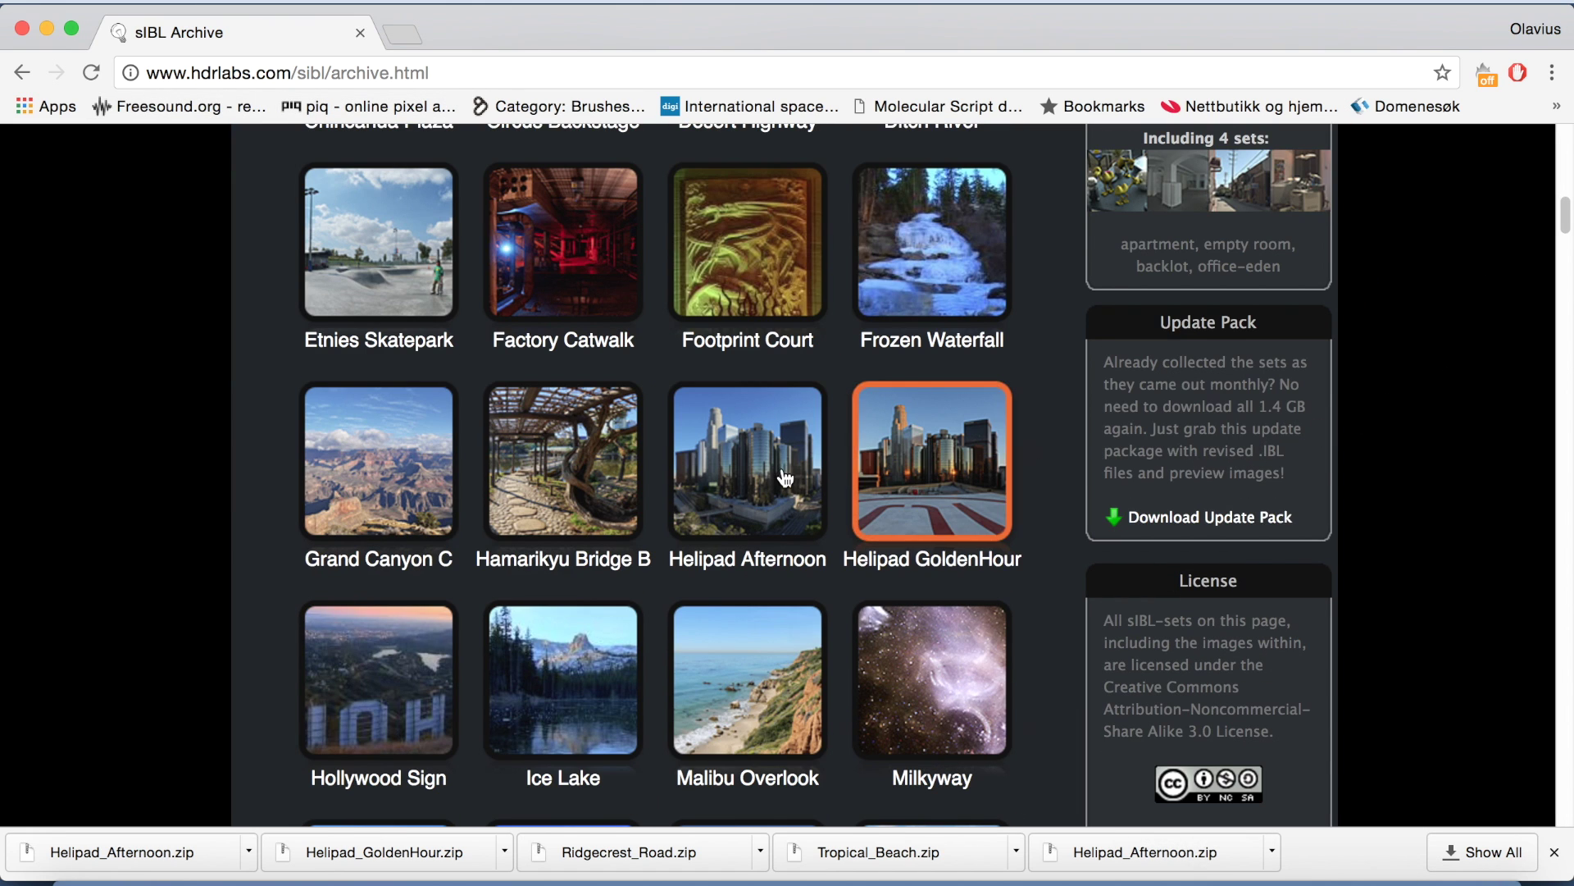
pyautogui.click(782, 478)
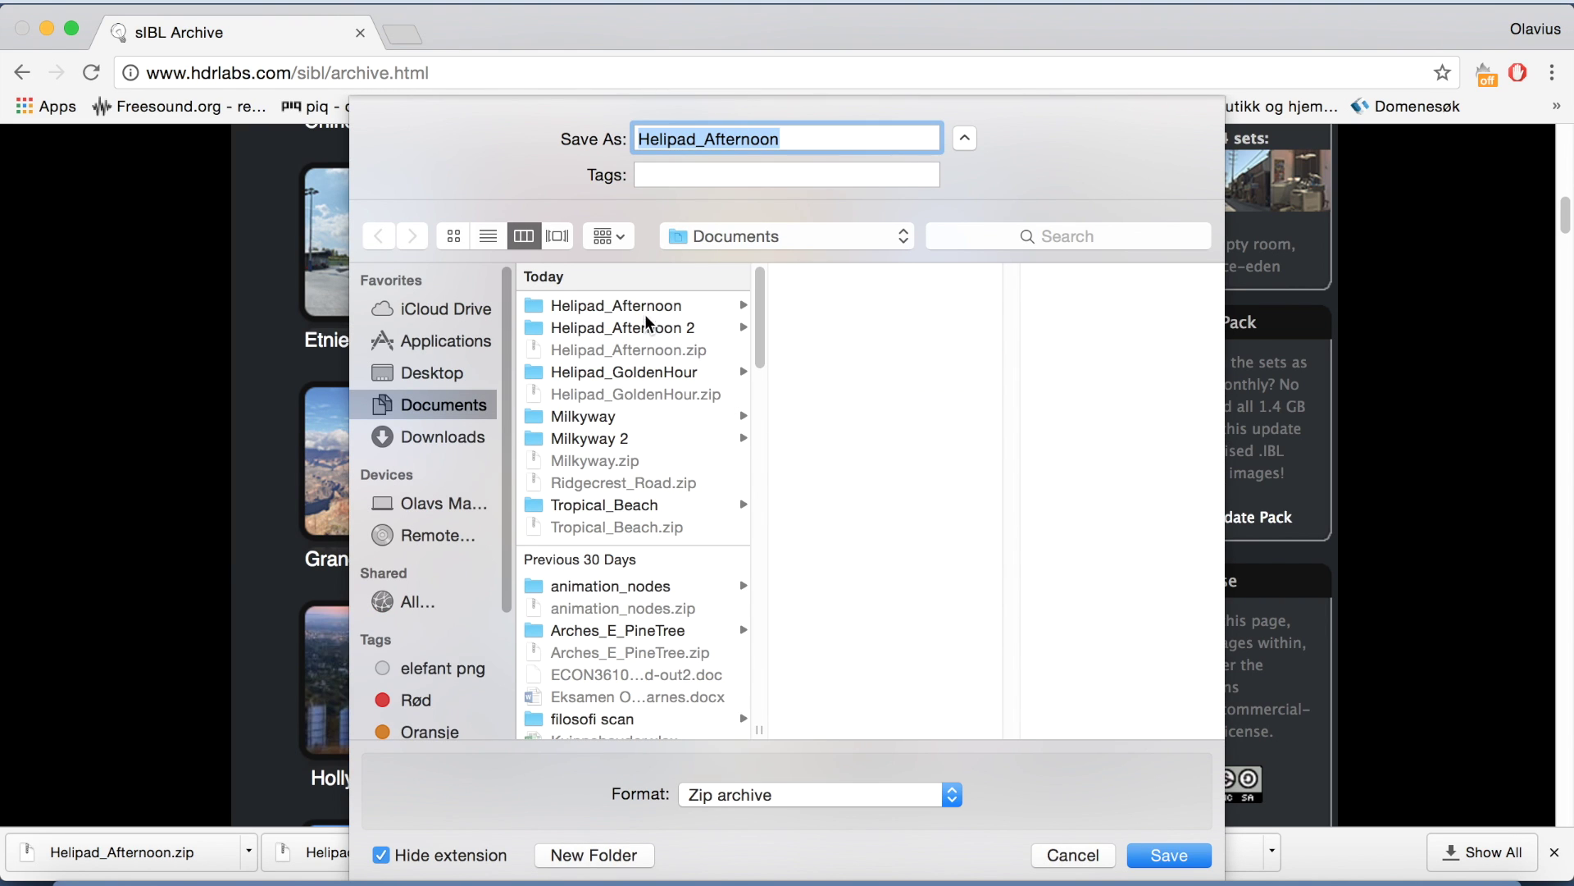
pyautogui.click(648, 306)
pyautogui.click(1188, 850)
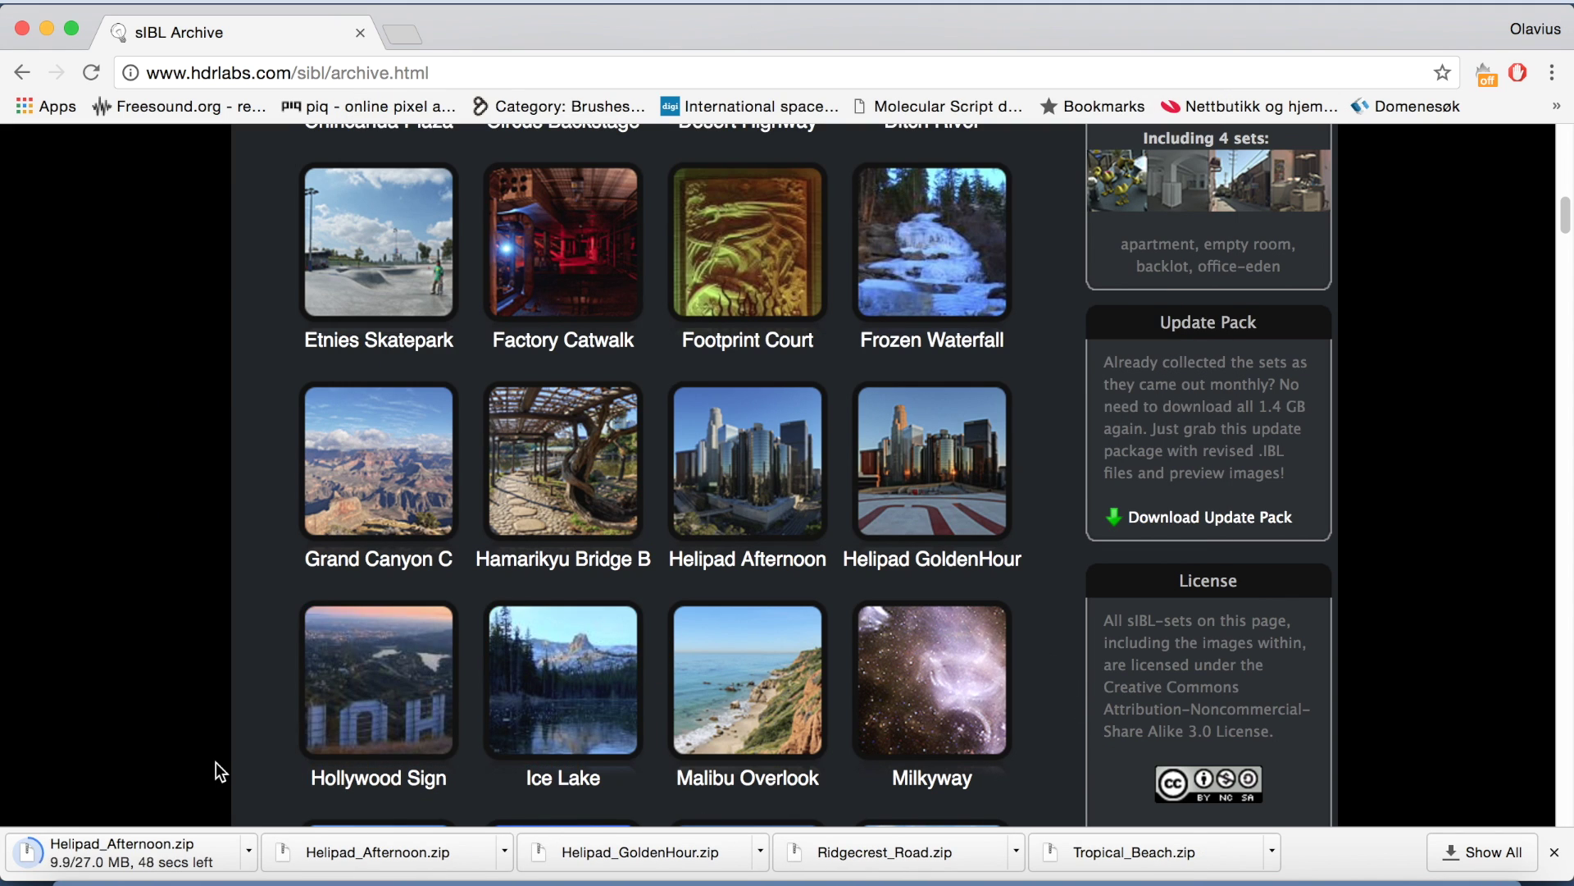
# Unpack the downloaded Helipad_Afternoon zip and return to Blender.
pyautogui.click(204, 843)
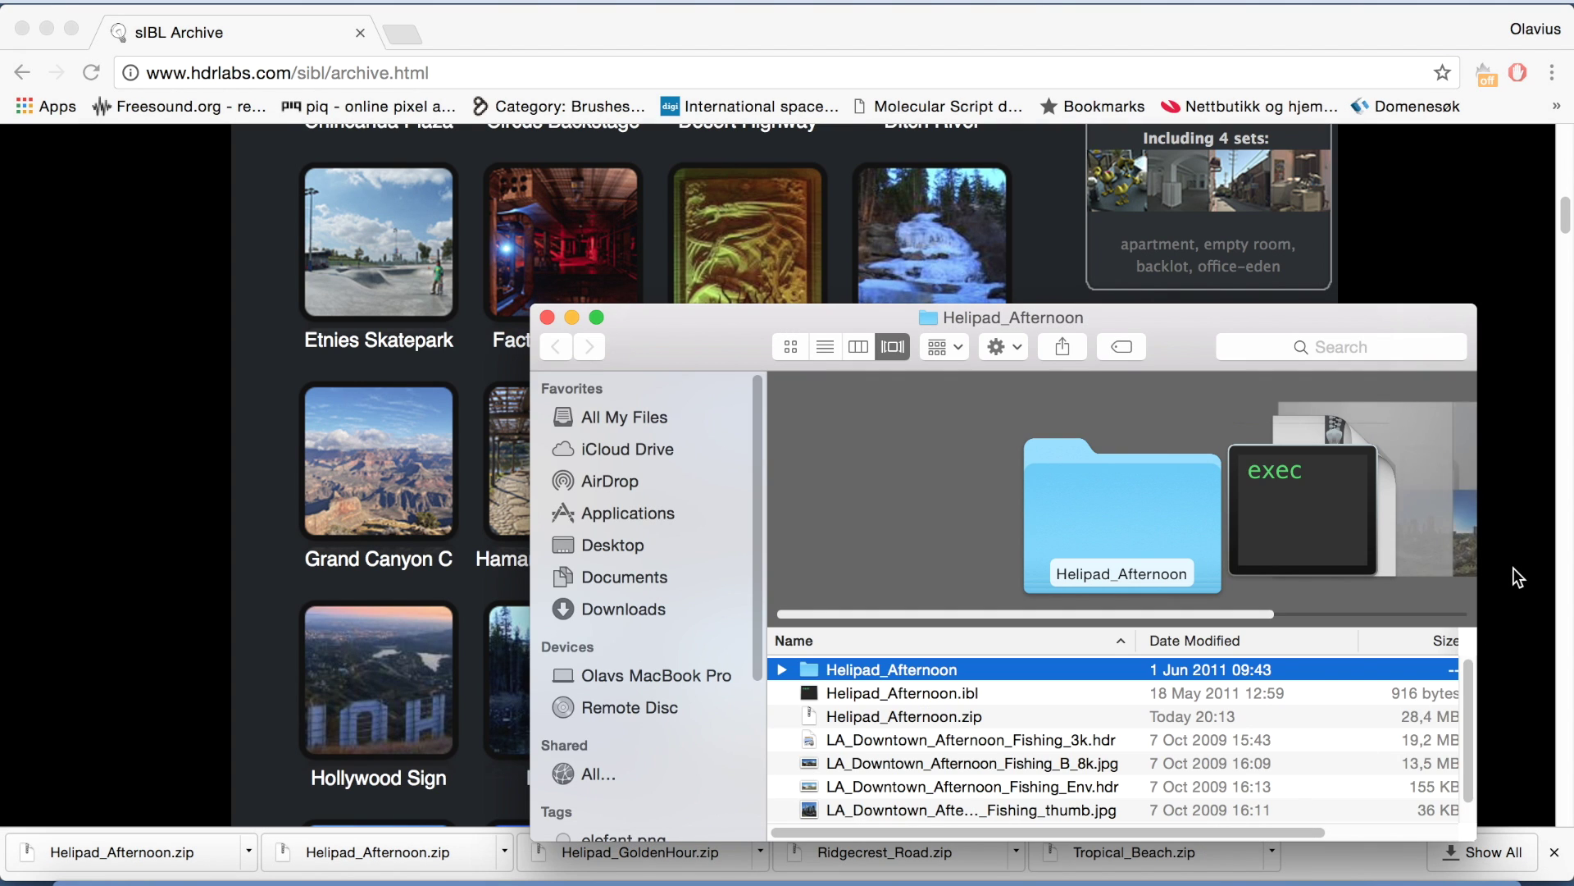
pyautogui.click(1513, 573)
pyautogui.click(1263, 879)
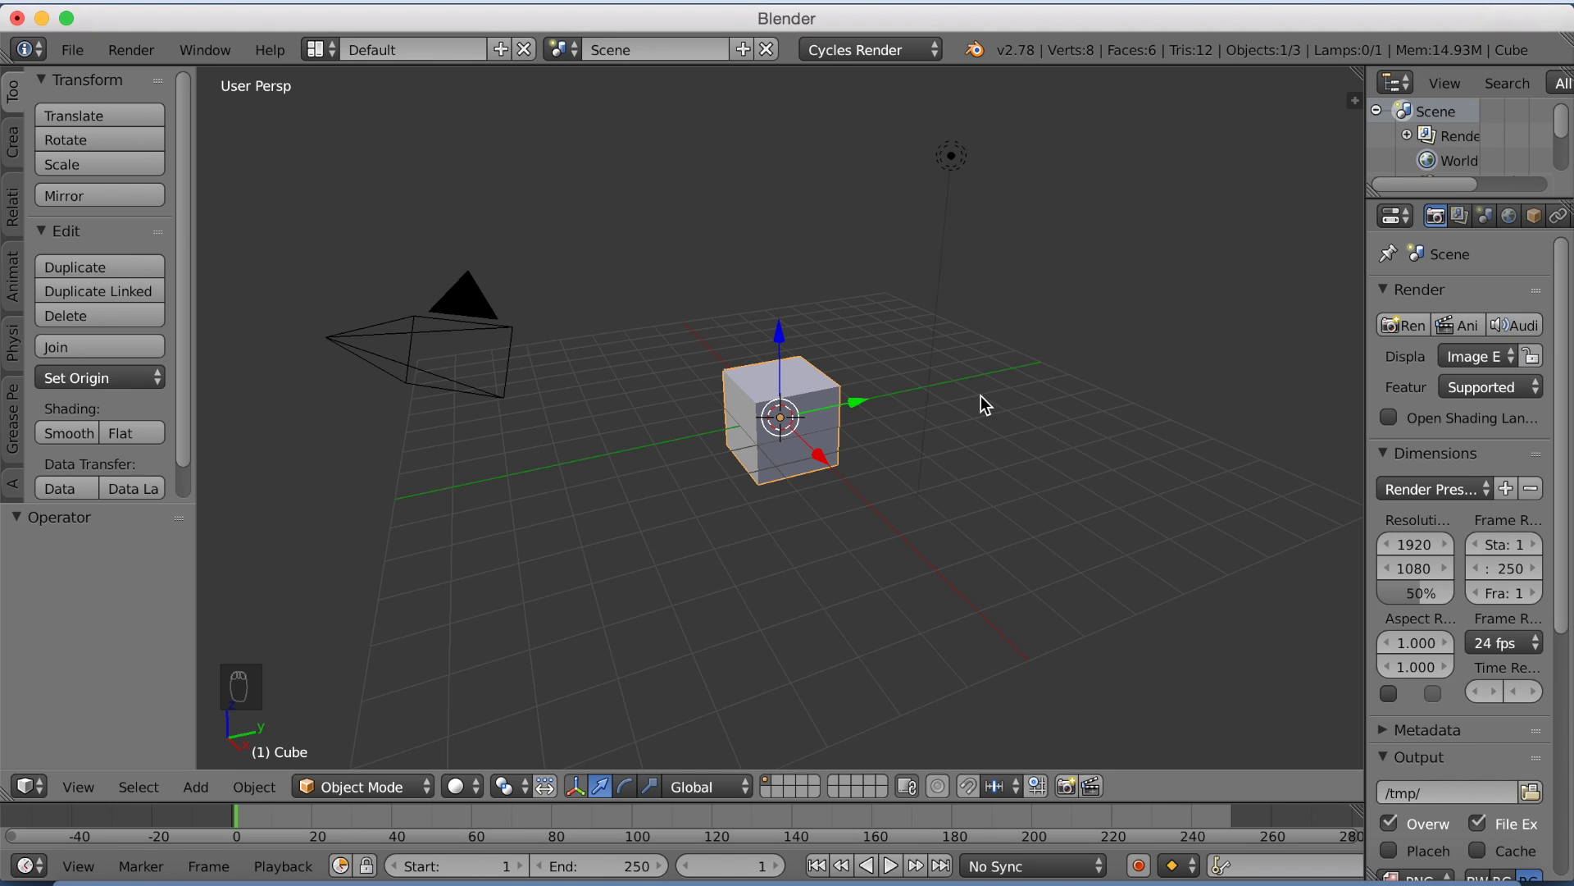
# Split the 3D view, make the upper area a Node Editor, and widen the Properties column.
pyautogui.moveTo(1355, 101); pyautogui.dragTo(878, 404)
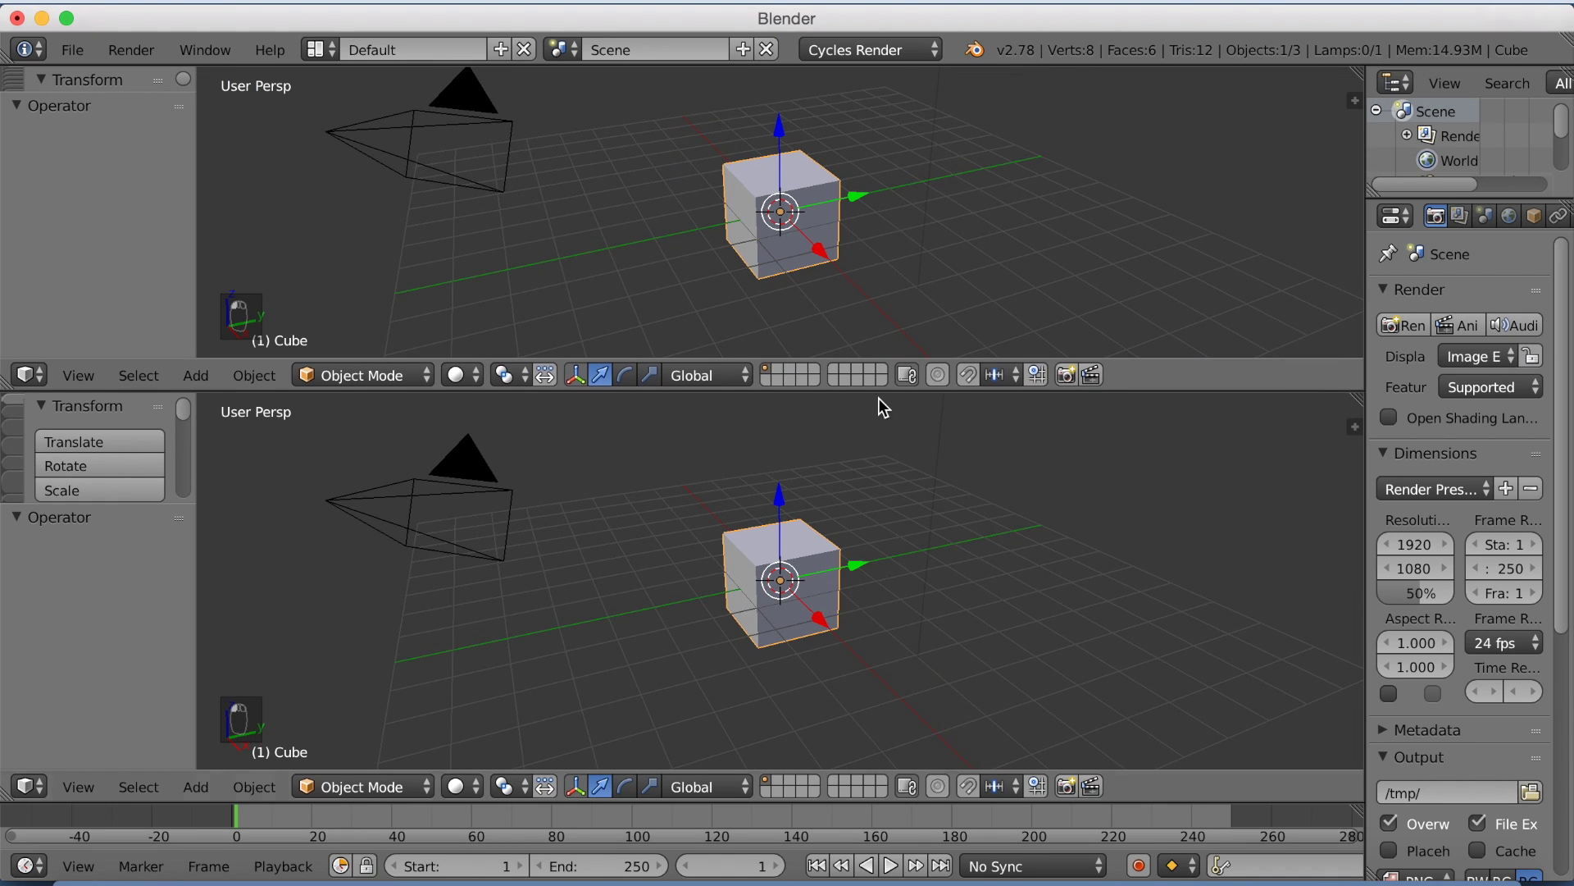
pyautogui.click(31, 376)
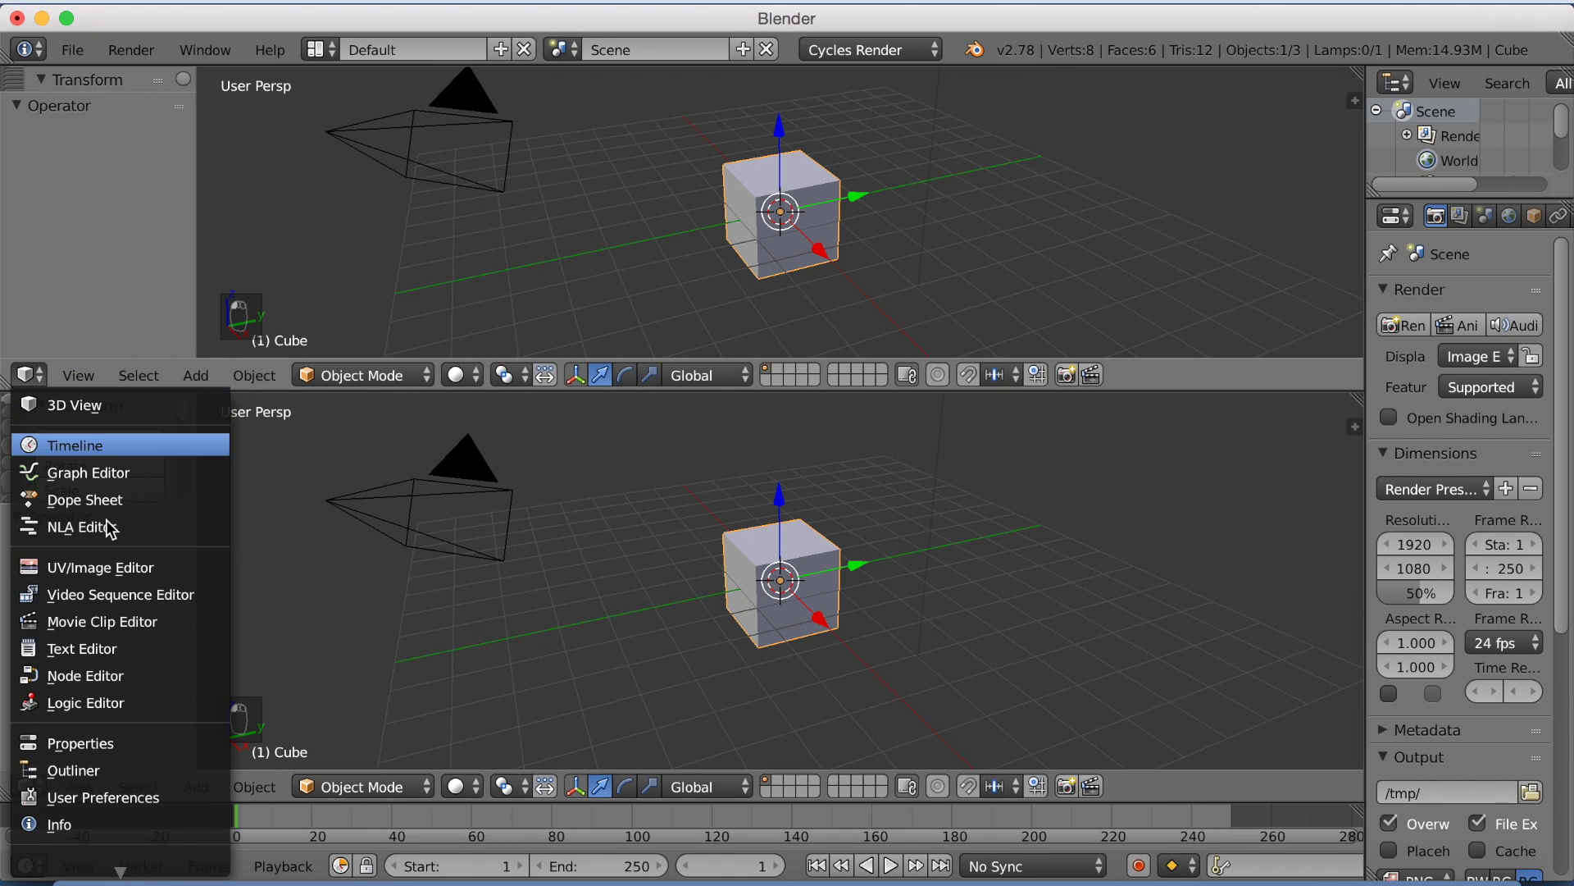
pyautogui.click(124, 676)
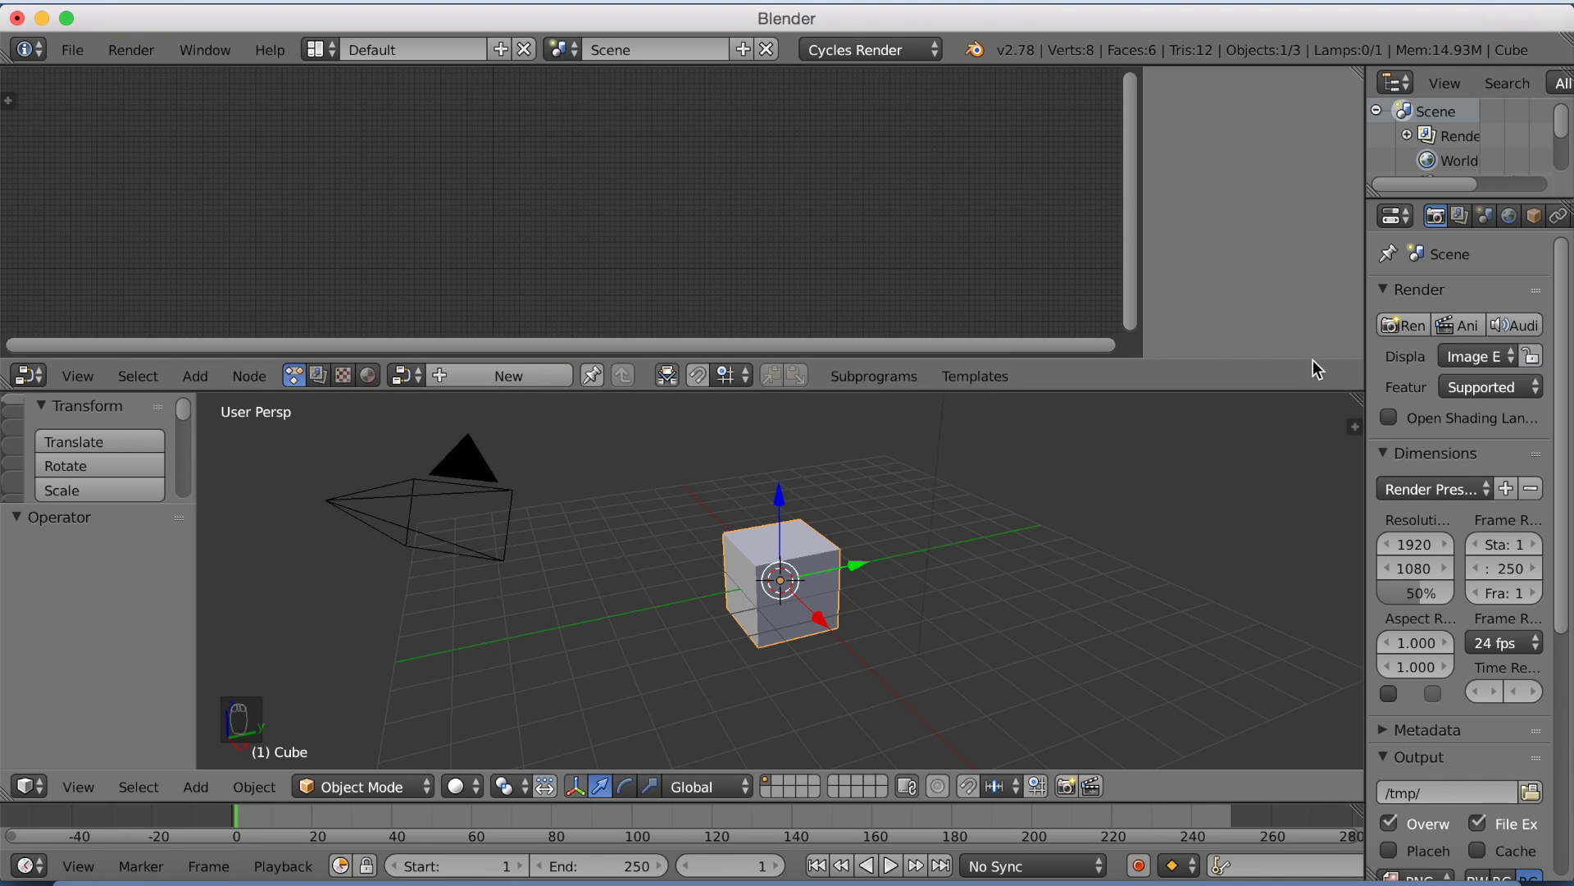
pyautogui.moveTo(1367, 319); pyautogui.dragTo(1076, 323)
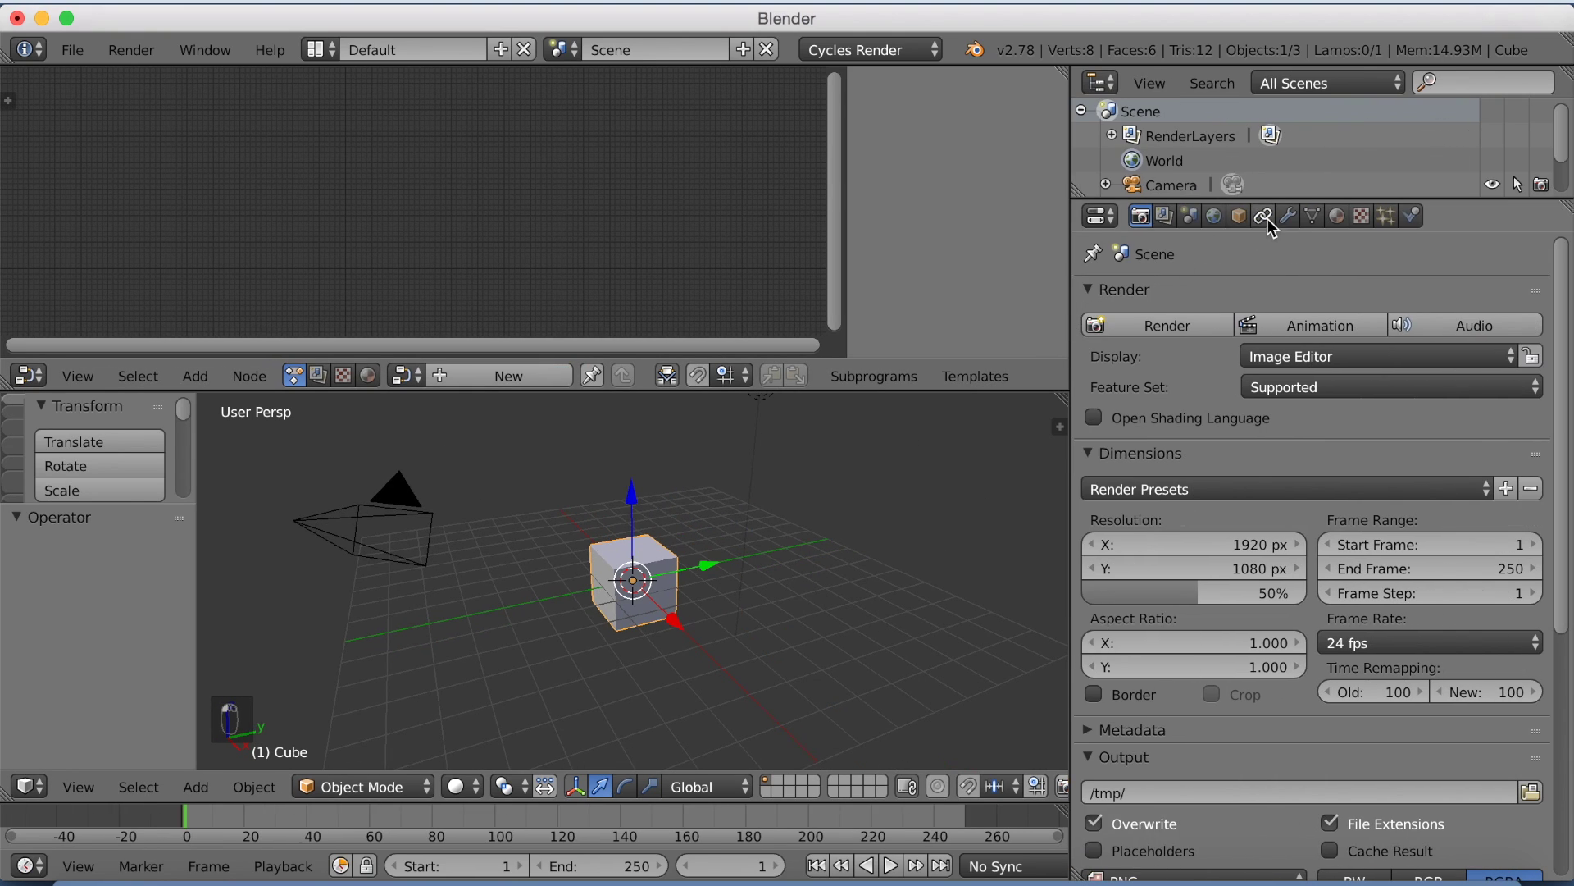
# Enable nodes for the World and display its shader nodes, zoomed in, in the node editor.
pyautogui.click(1217, 217)
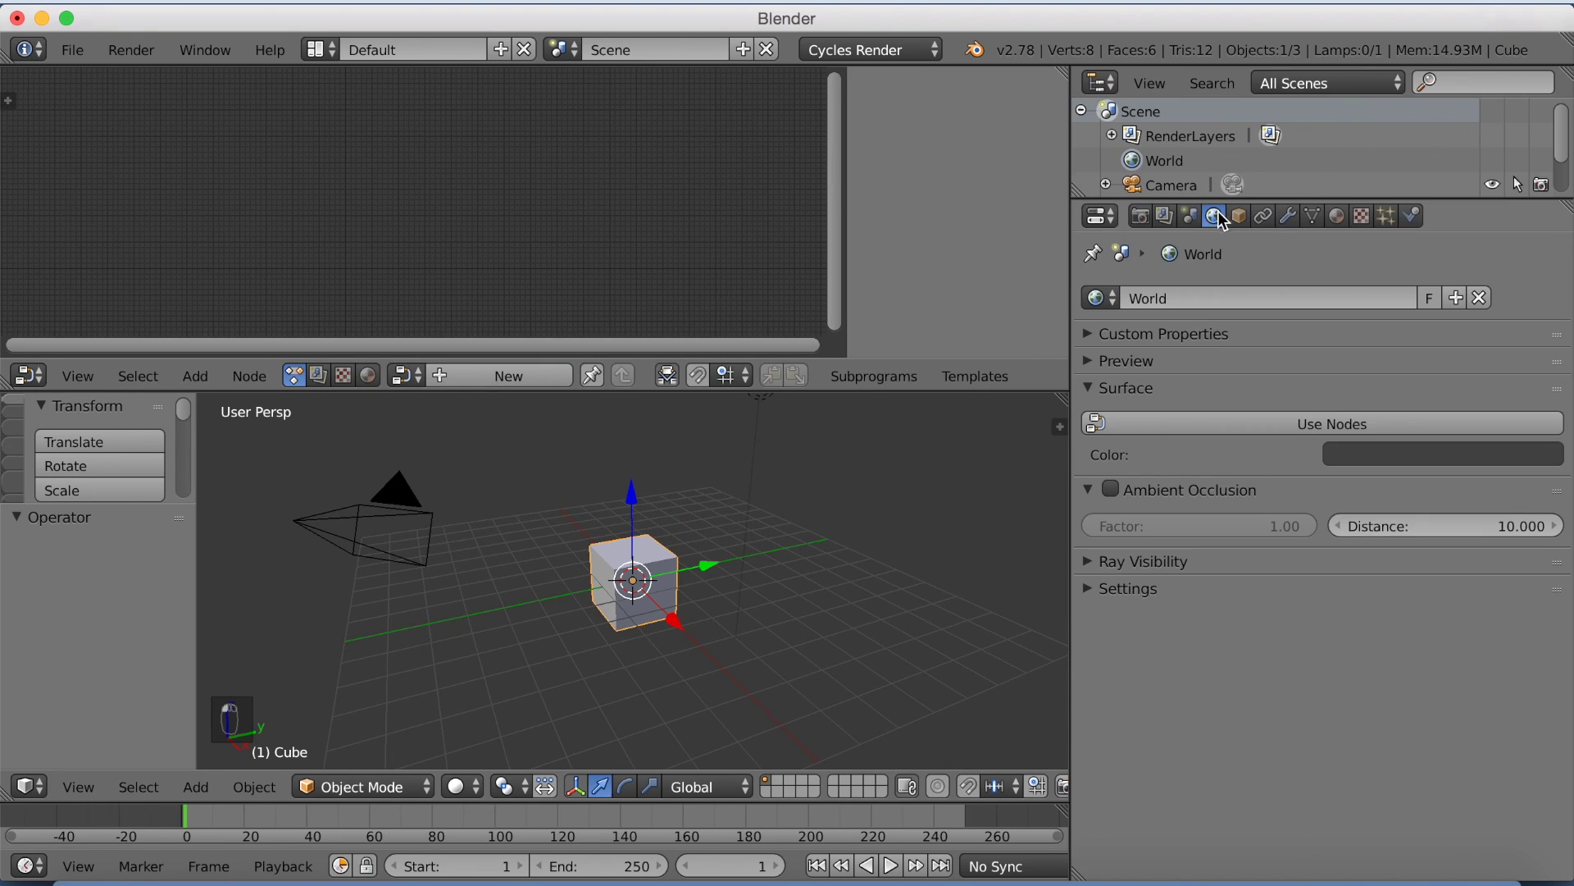
pyautogui.click(1197, 421)
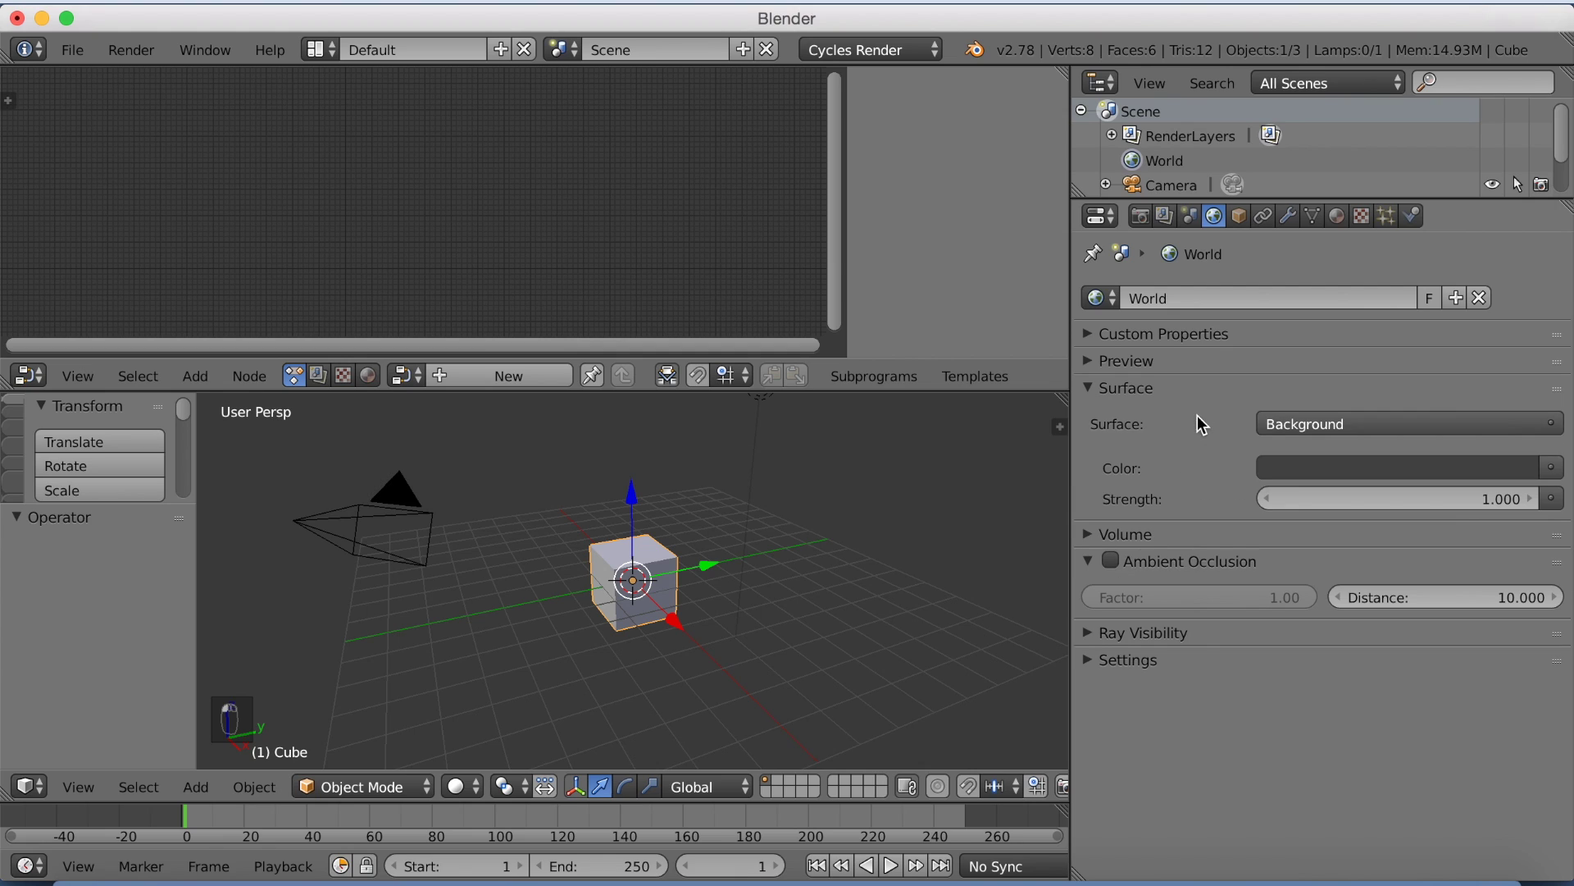
pyautogui.click(369, 377)
pyautogui.click(424, 377)
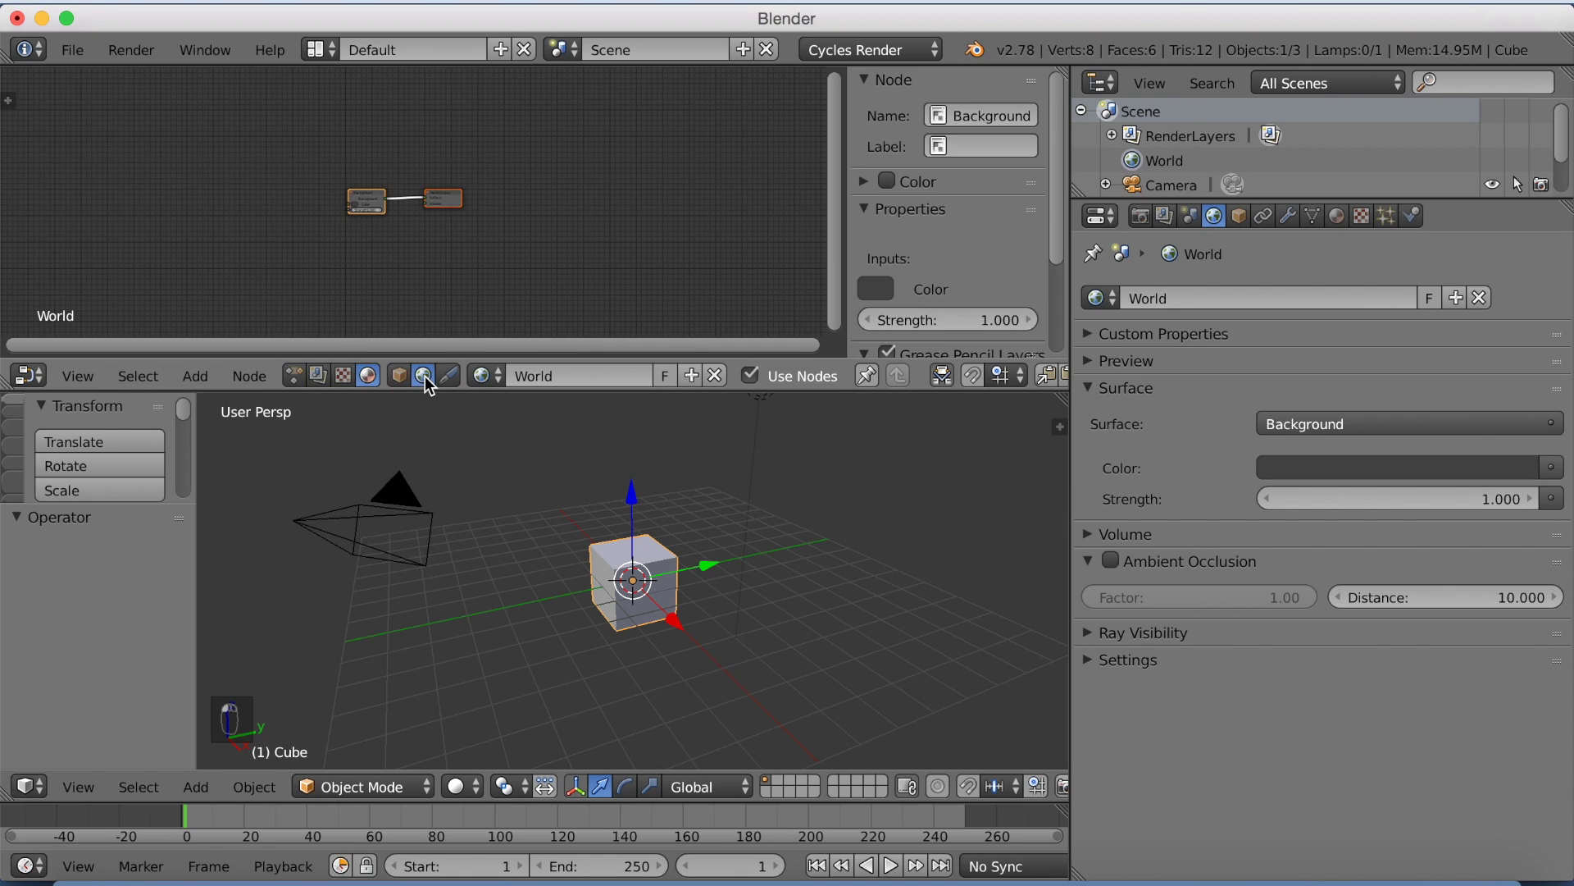
pyautogui.scroll(3, 375, 233)
pyautogui.moveTo(300, 246); pyautogui.dragTo(567, 238, button='middle')
# Add an Environment Texture node and link its Color to the Background Color input.
pyautogui.hotkey('shift', 'a')
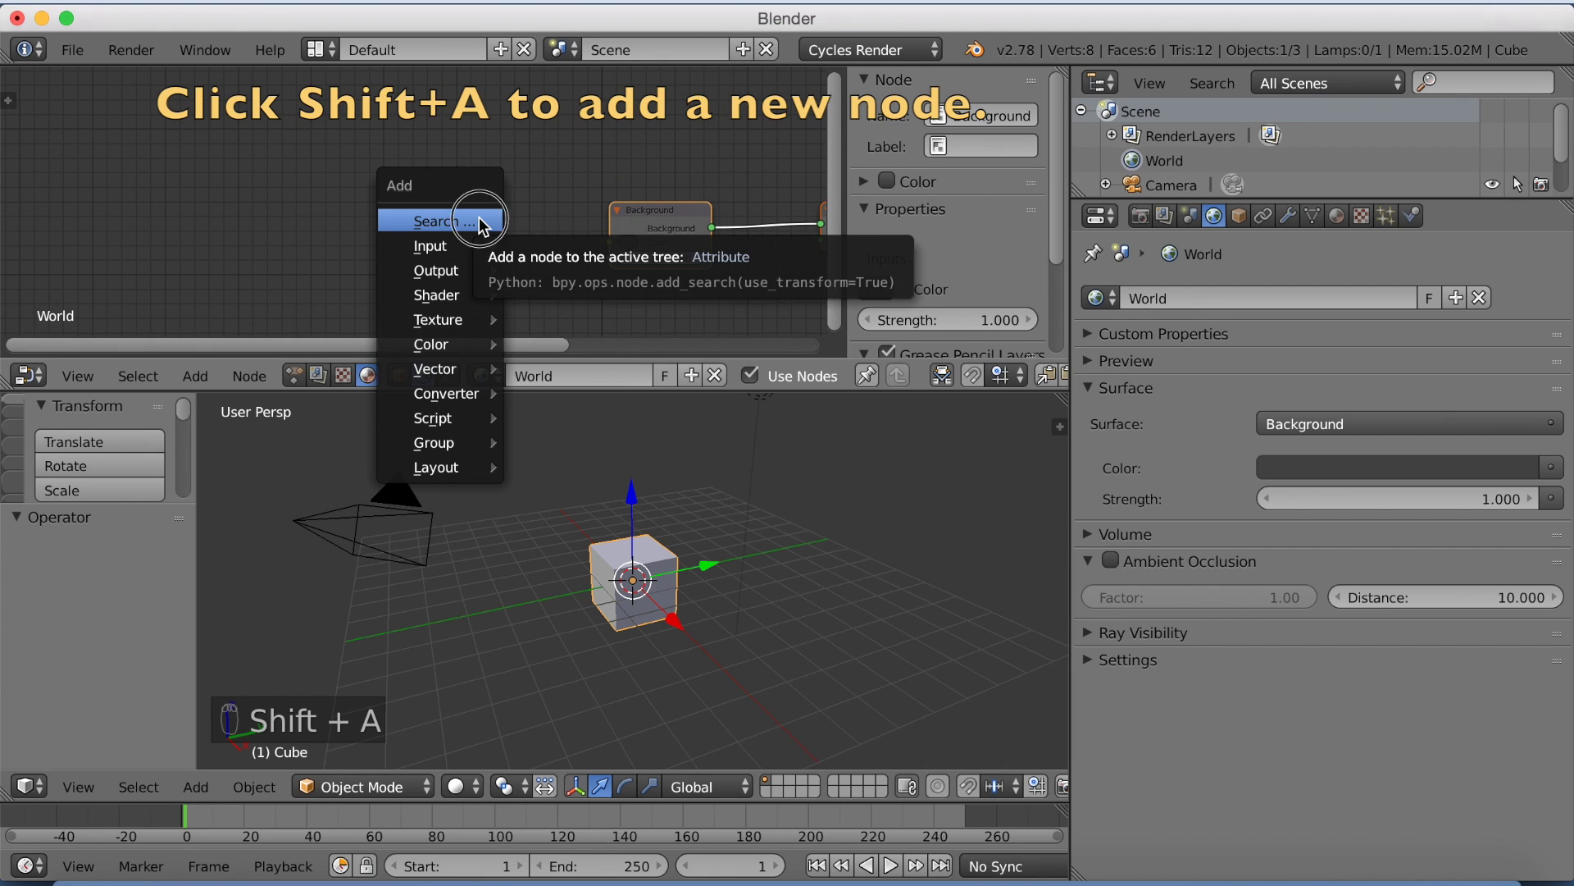
pyautogui.click(479, 219)
pyautogui.press('Return')
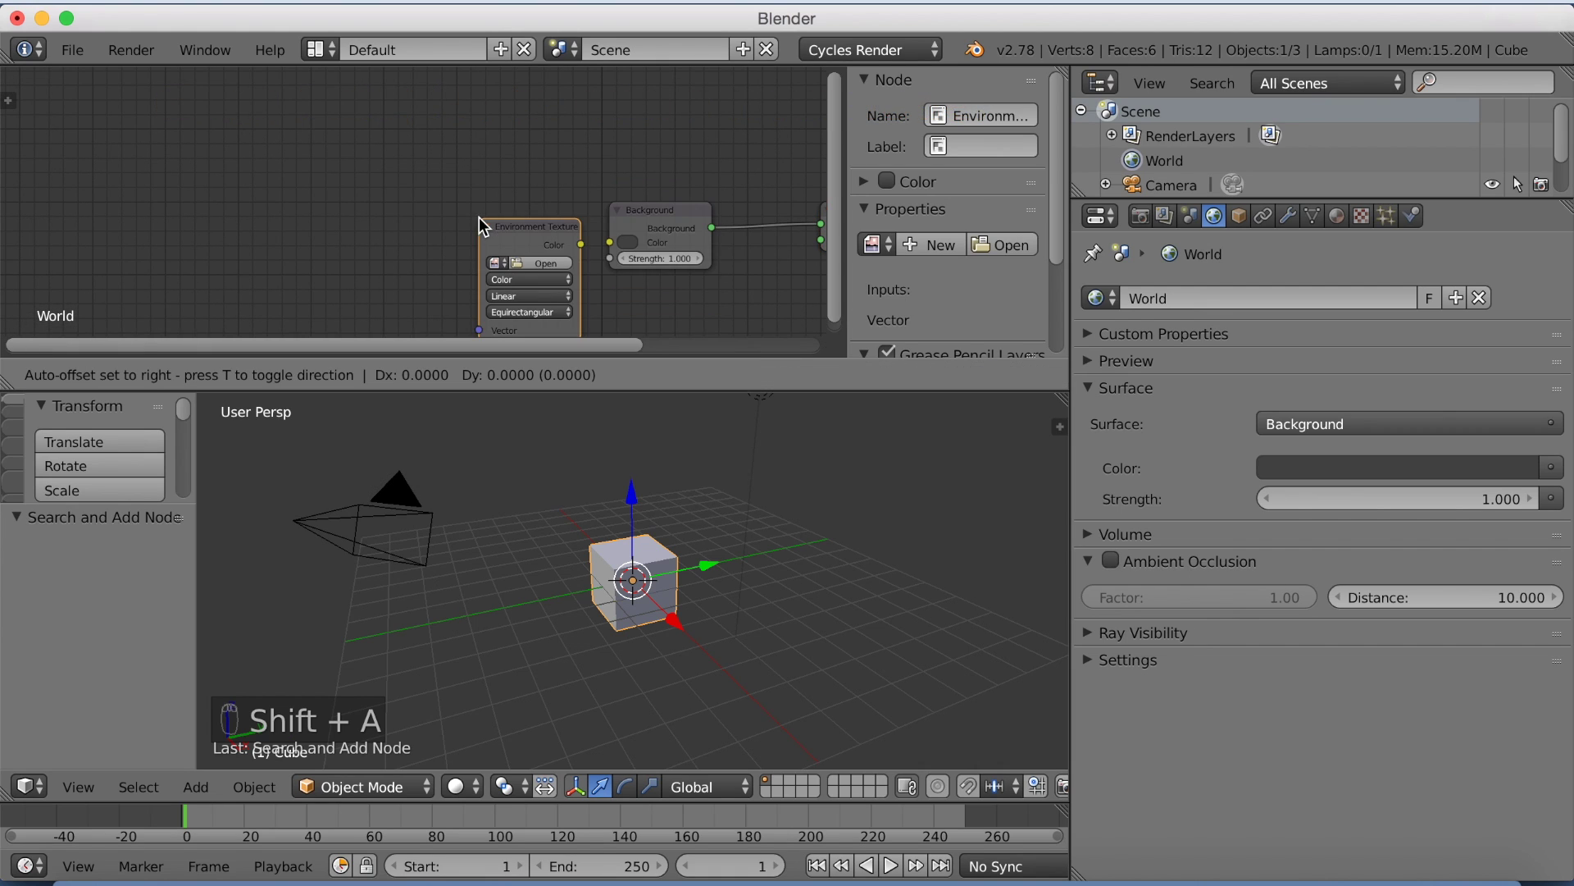
pyautogui.click(440, 179)
pyautogui.moveTo(513, 194); pyautogui.dragTo(610, 242)
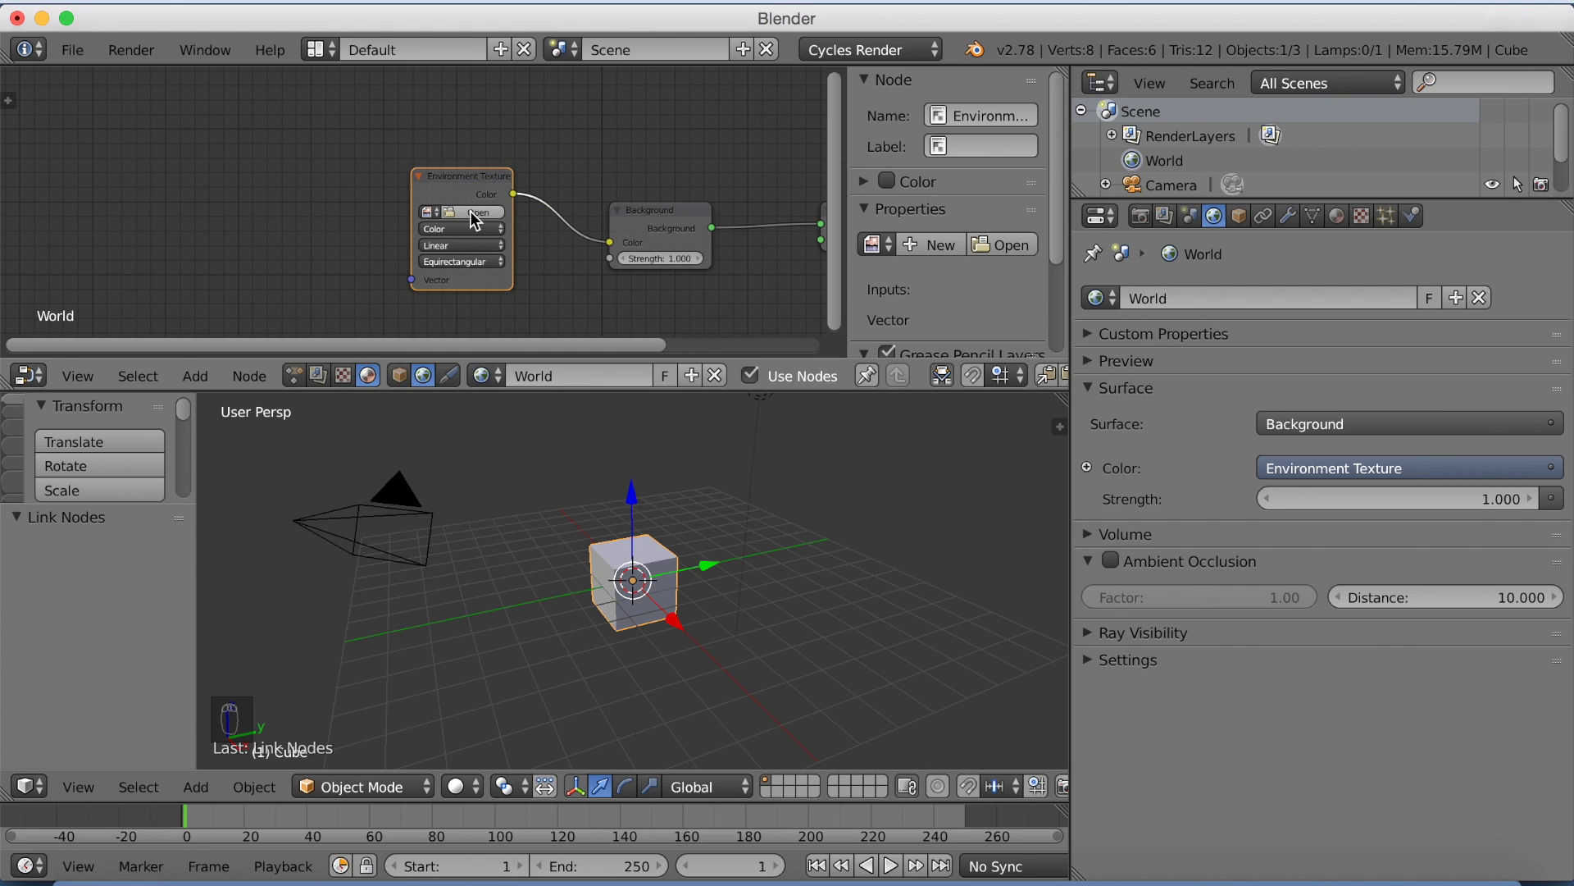
# Load LA_Downtown_Afternoon_Fishing_3k.hdr from Documents/Helipad_Afternoon into the Environment Texture.
pyautogui.click(474, 213)
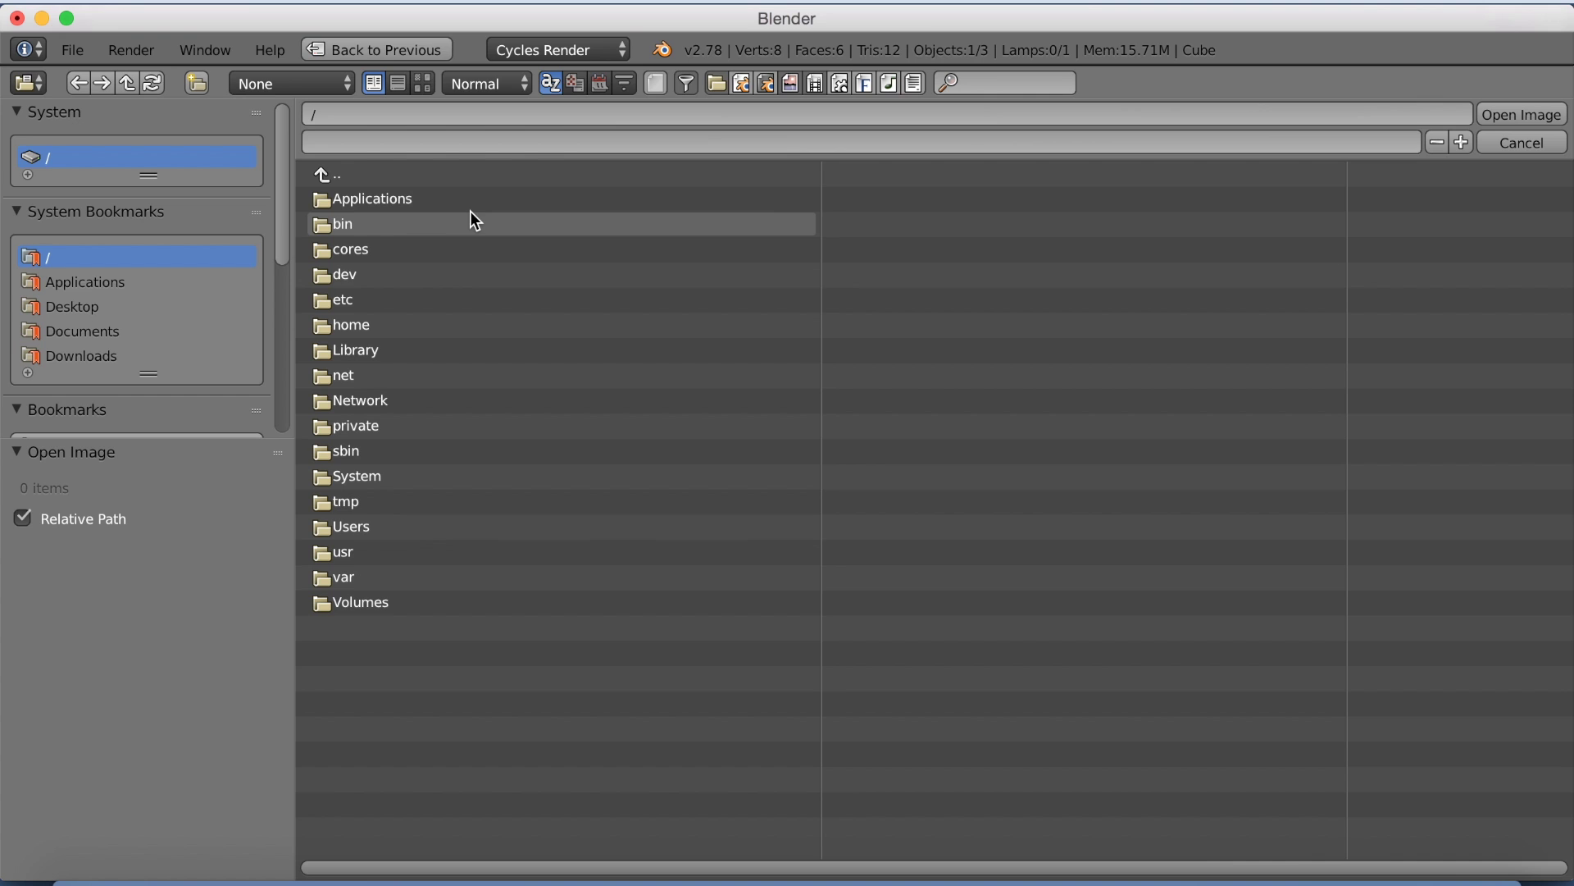
pyautogui.click(103, 329)
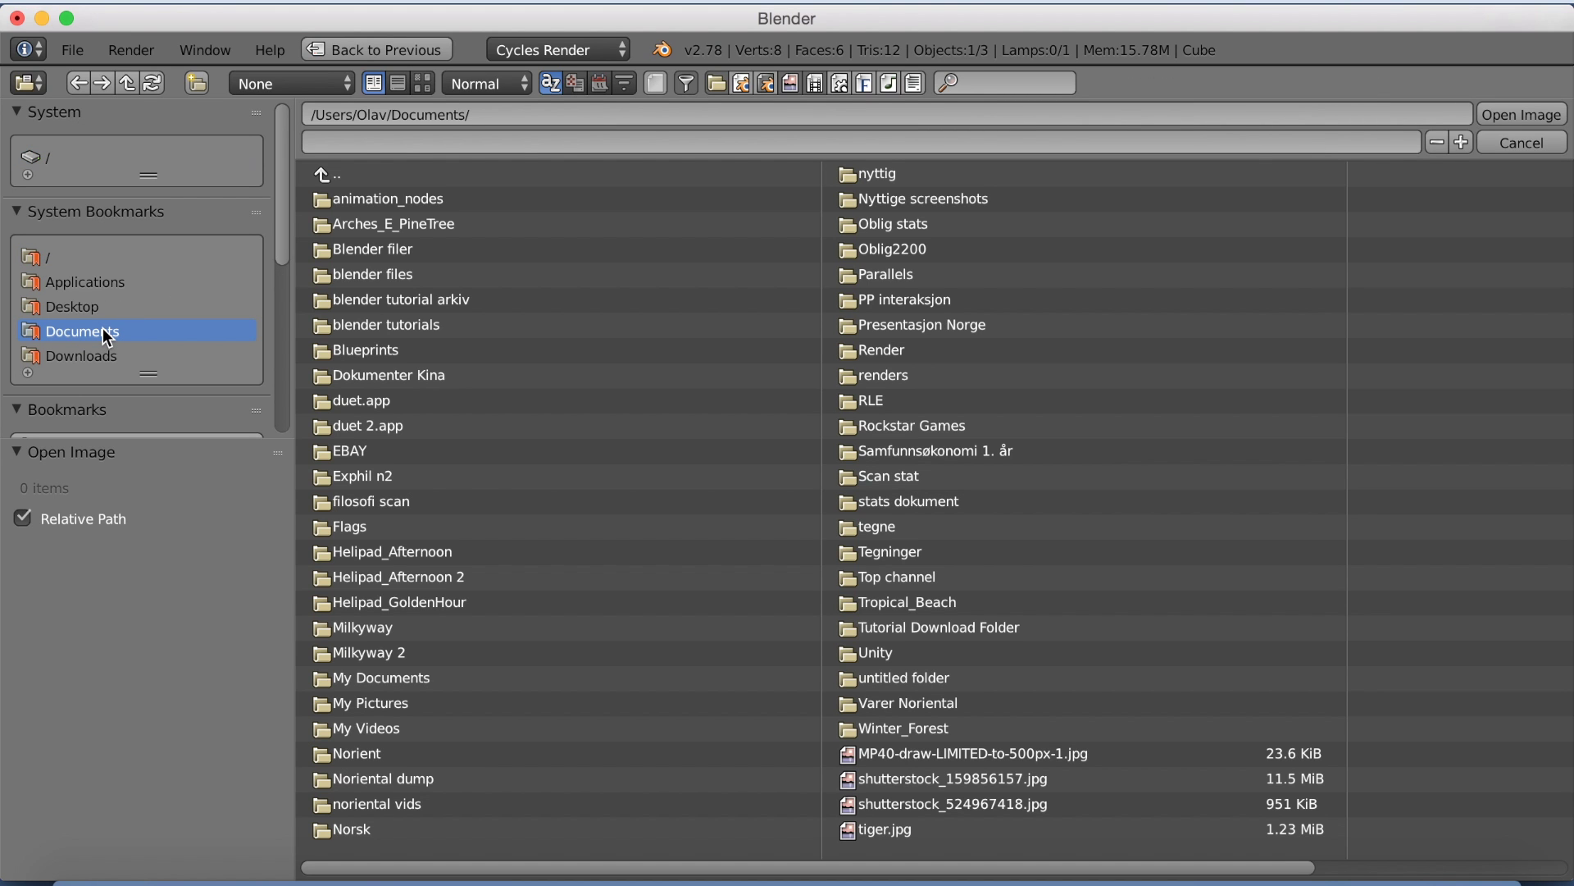
pyautogui.click(447, 560)
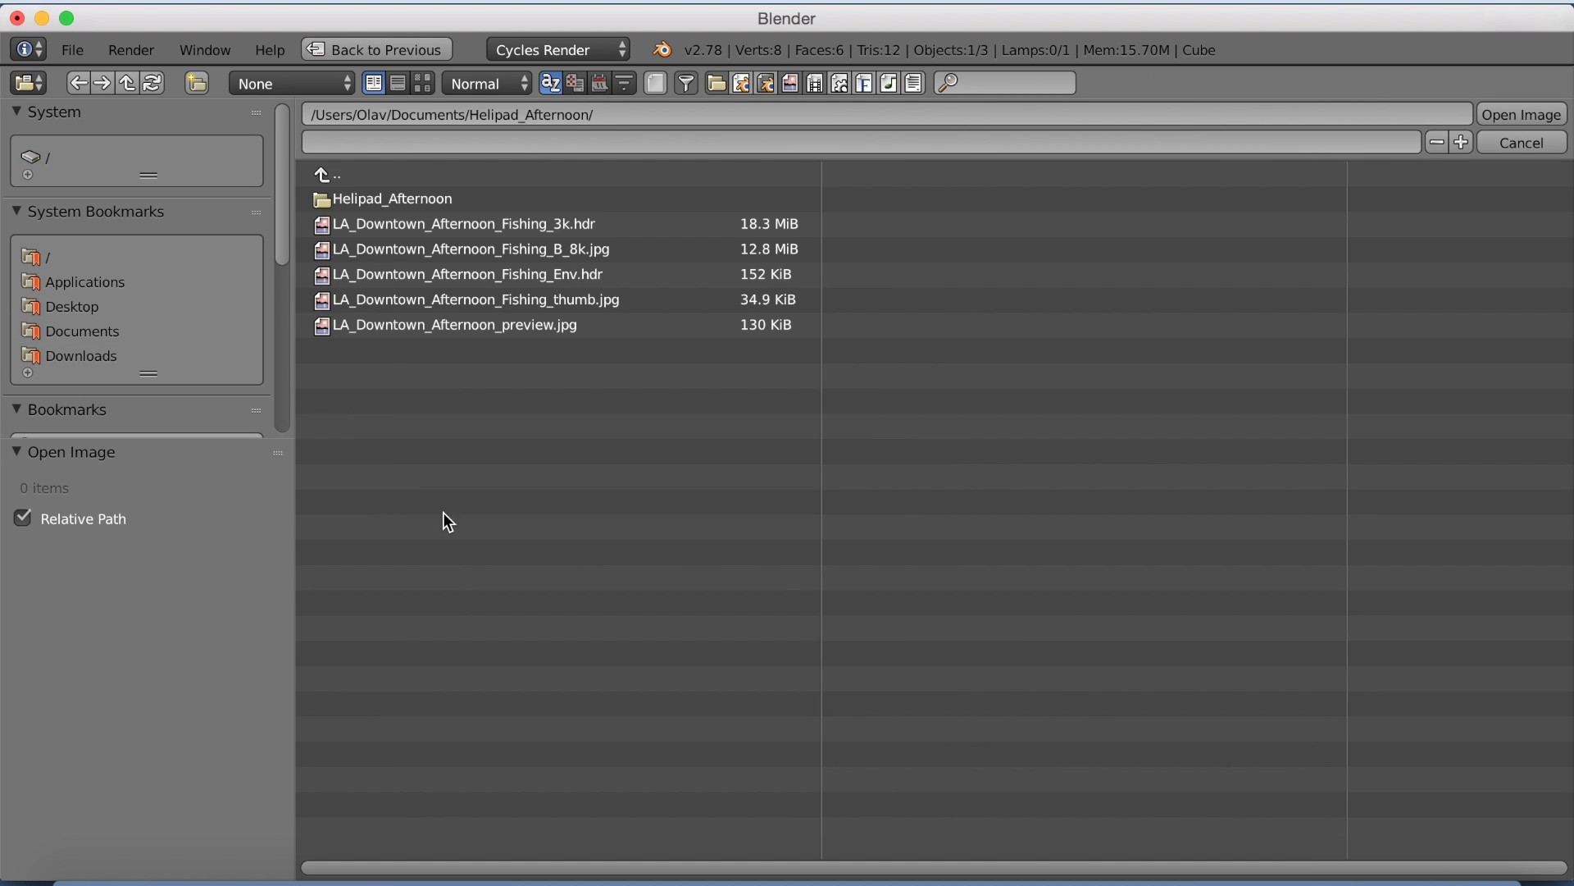
pyautogui.click(446, 224)
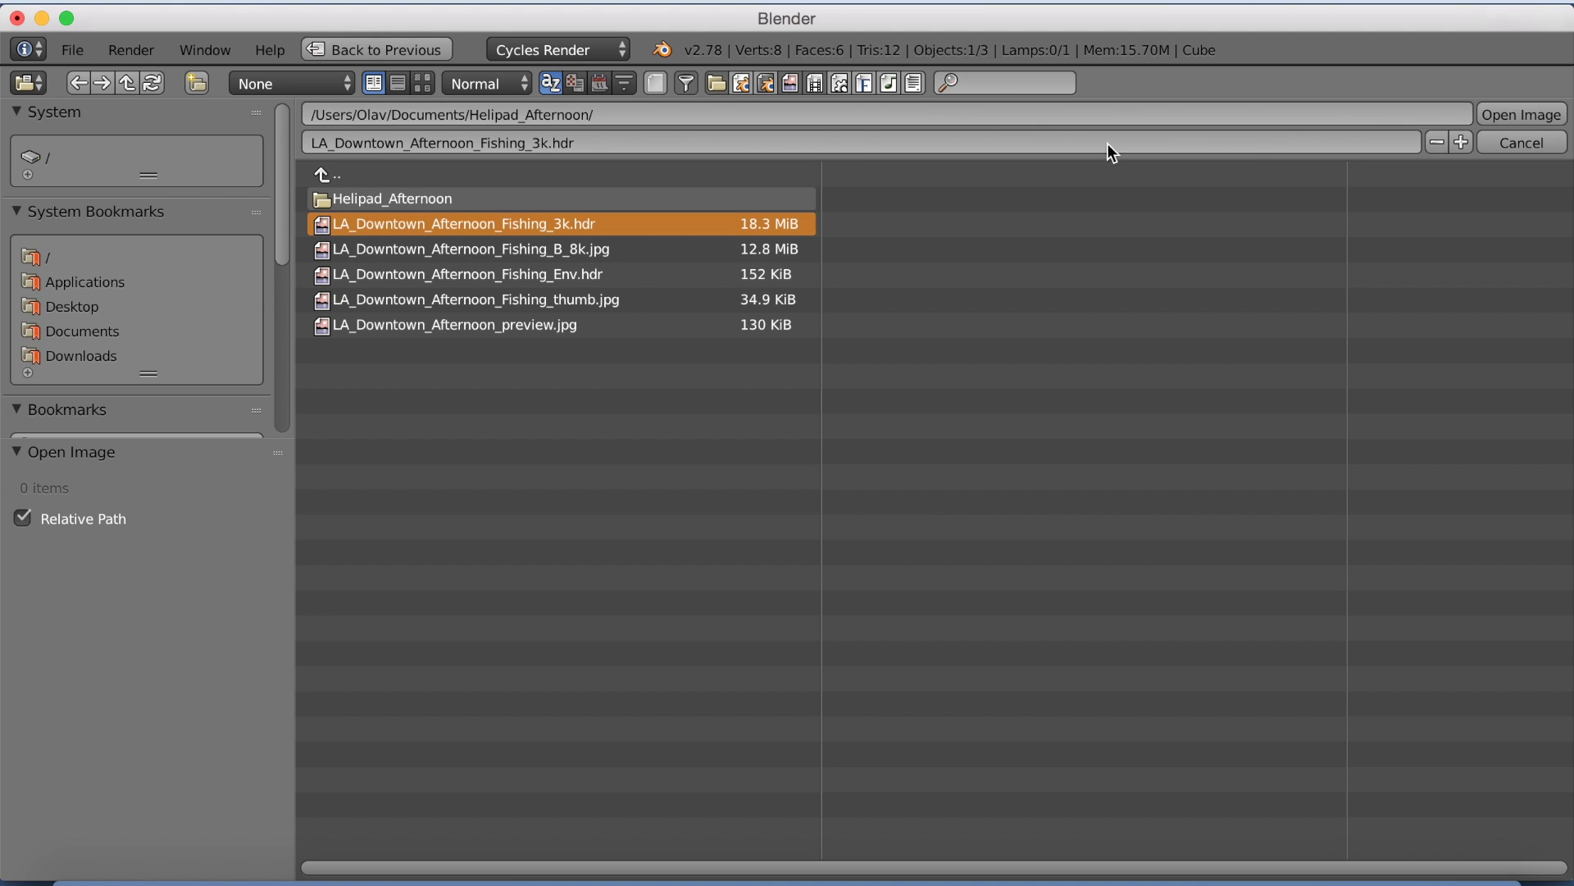
pyautogui.click(1492, 116)
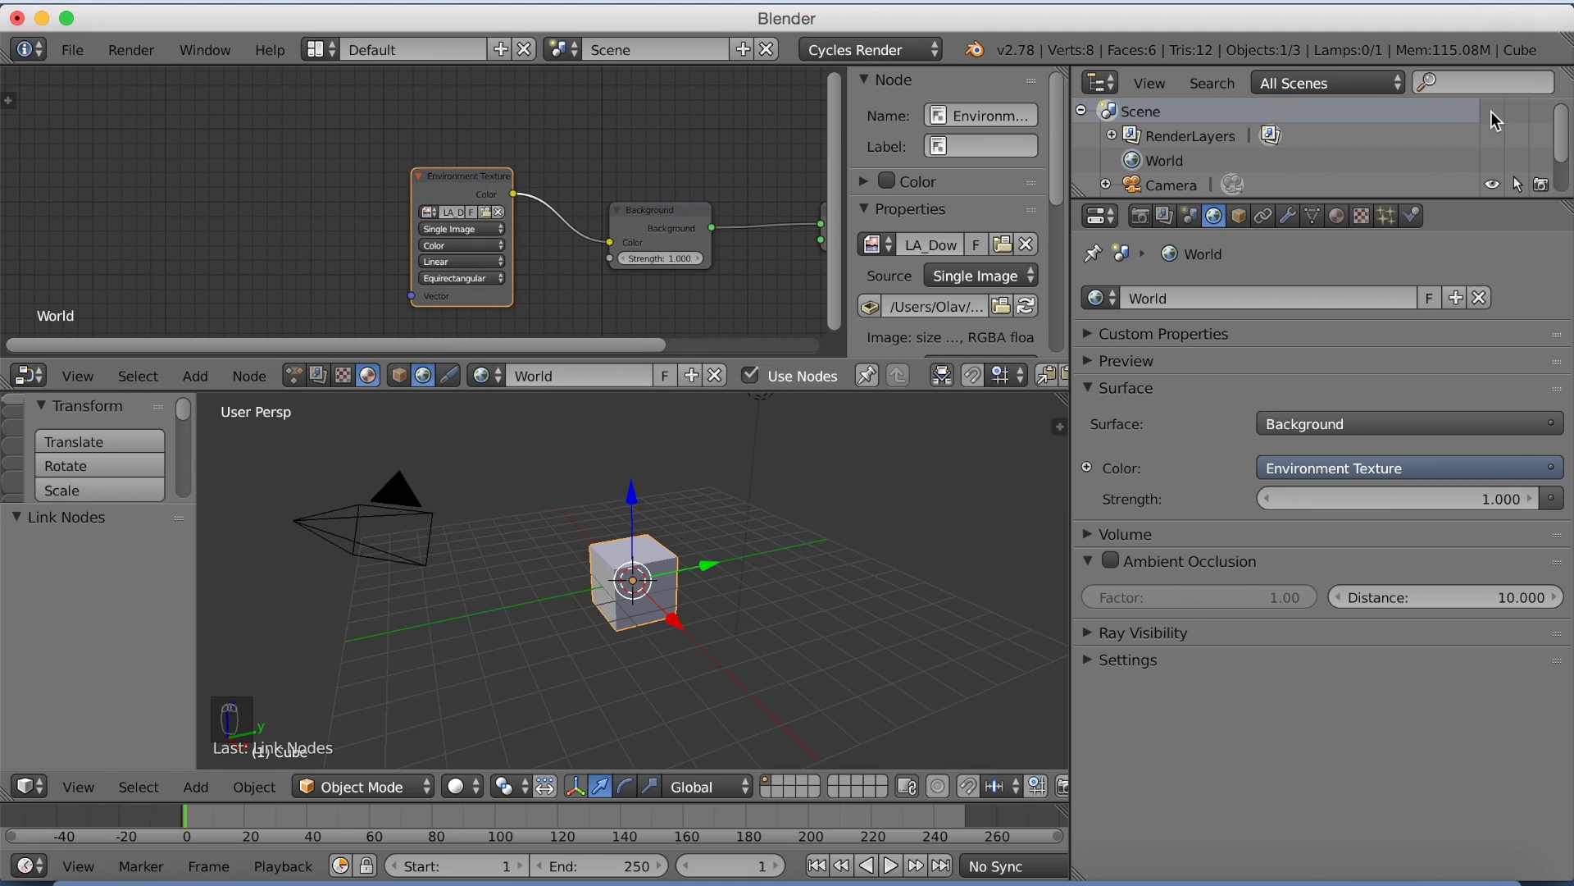
# Preview the HDRI-lit scene in rendered shading around the city backdrop, then return to solid.
pyautogui.hotkey('shift', 'z')
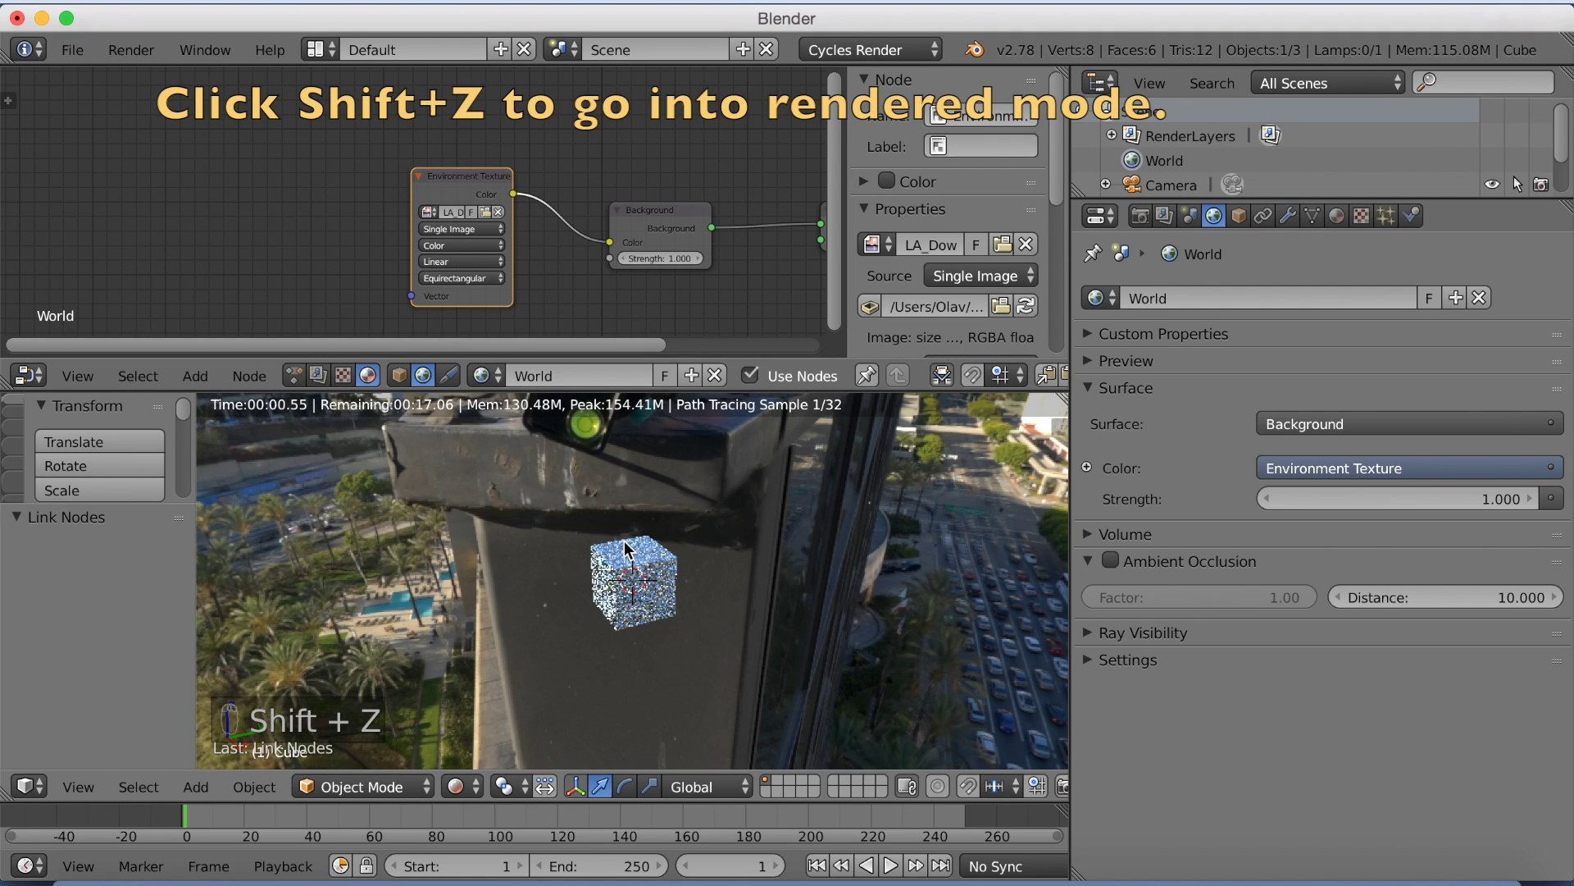
pyautogui.moveTo(697, 500); pyautogui.dragTo(937, 495, button='middle')
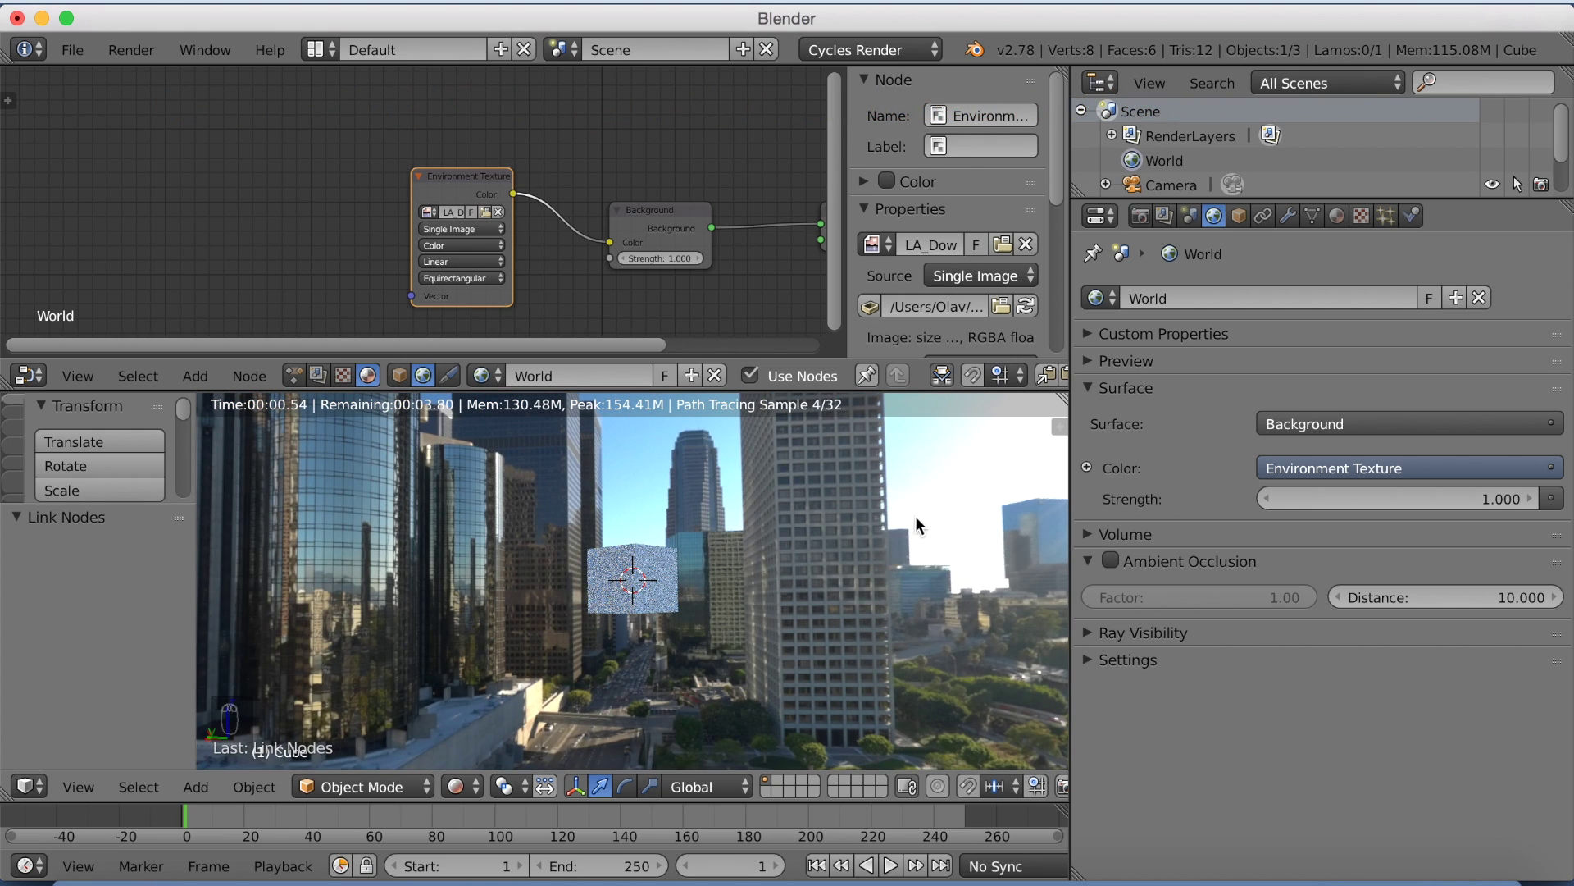
pyautogui.scroll(3, 742, 638)
pyautogui.hotkey('shift', 'z')
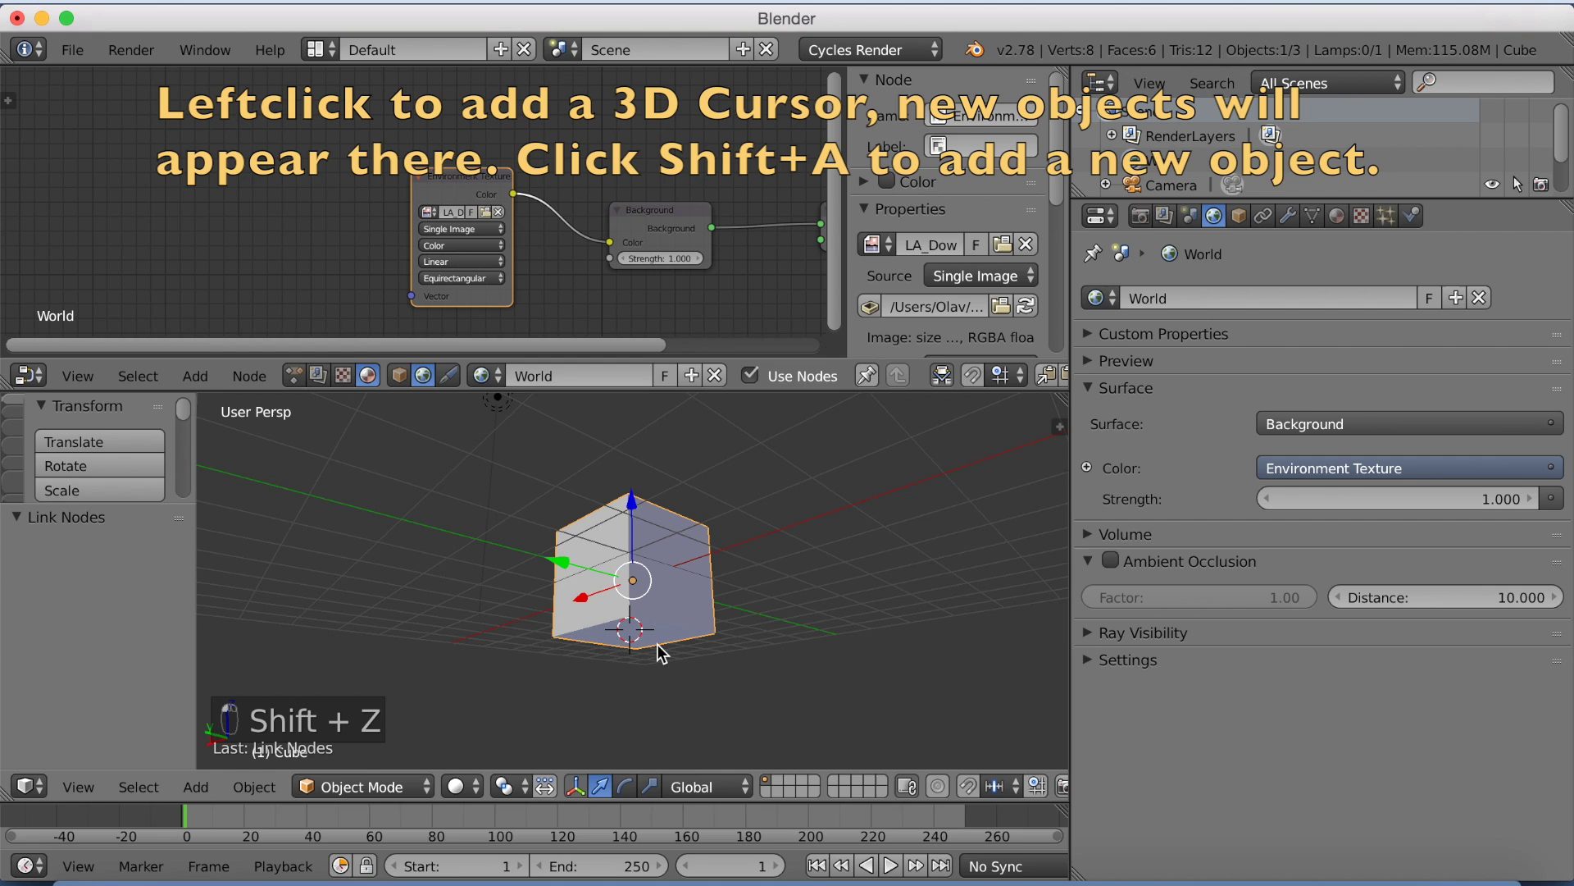
# Add a mesh plane and scale it up to about 16.189.
pyautogui.hotkey('shift', 'a')
pyautogui.moveTo(644, 510)
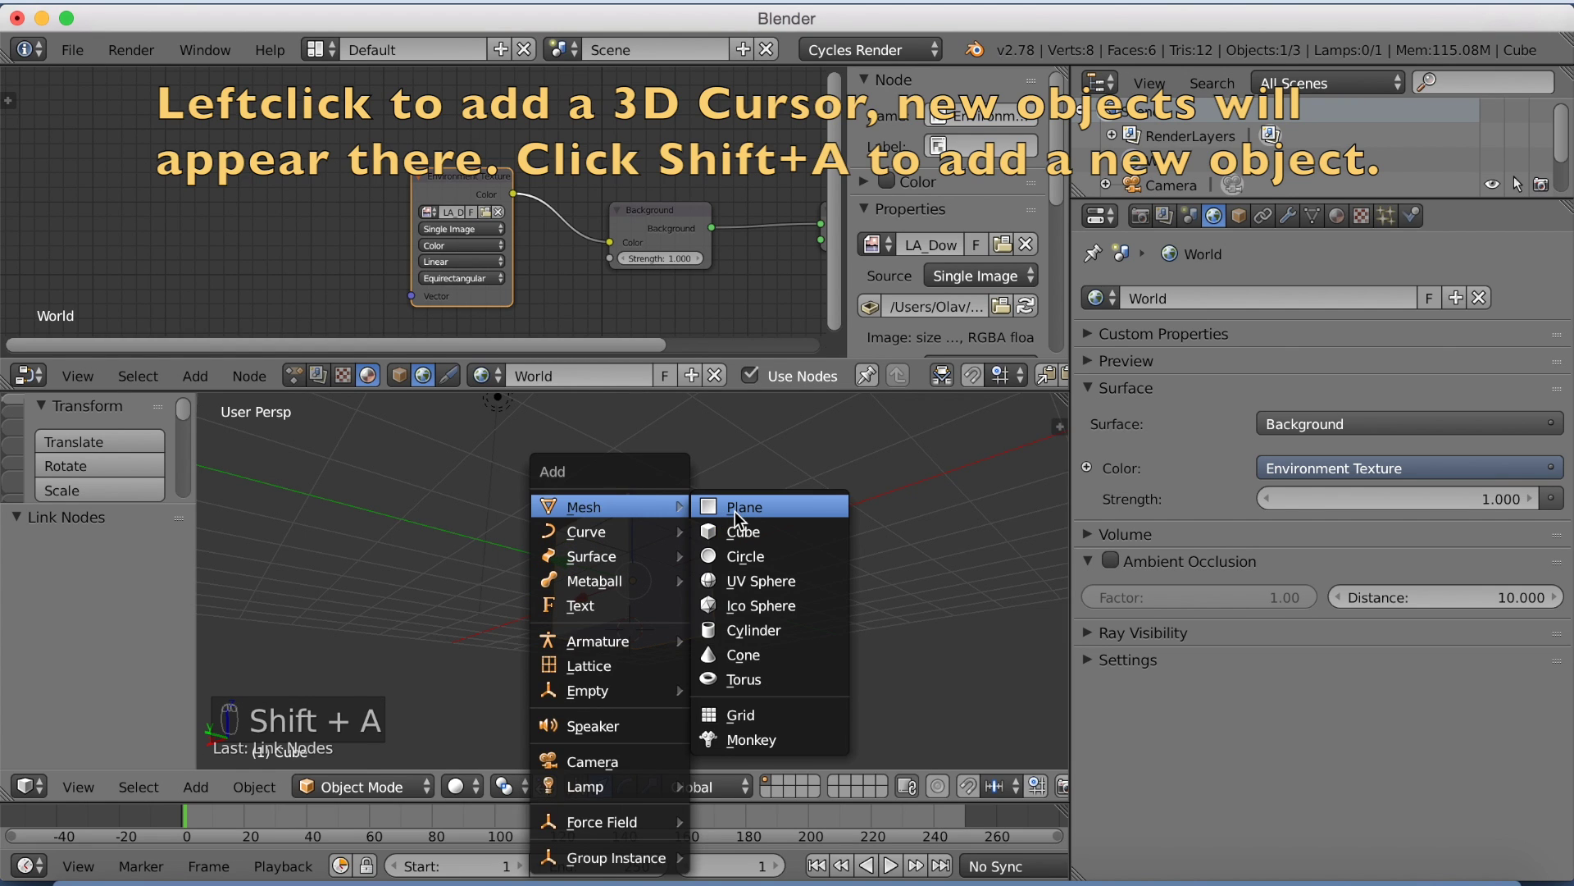
pyautogui.click(734, 510)
pyautogui.press('s')
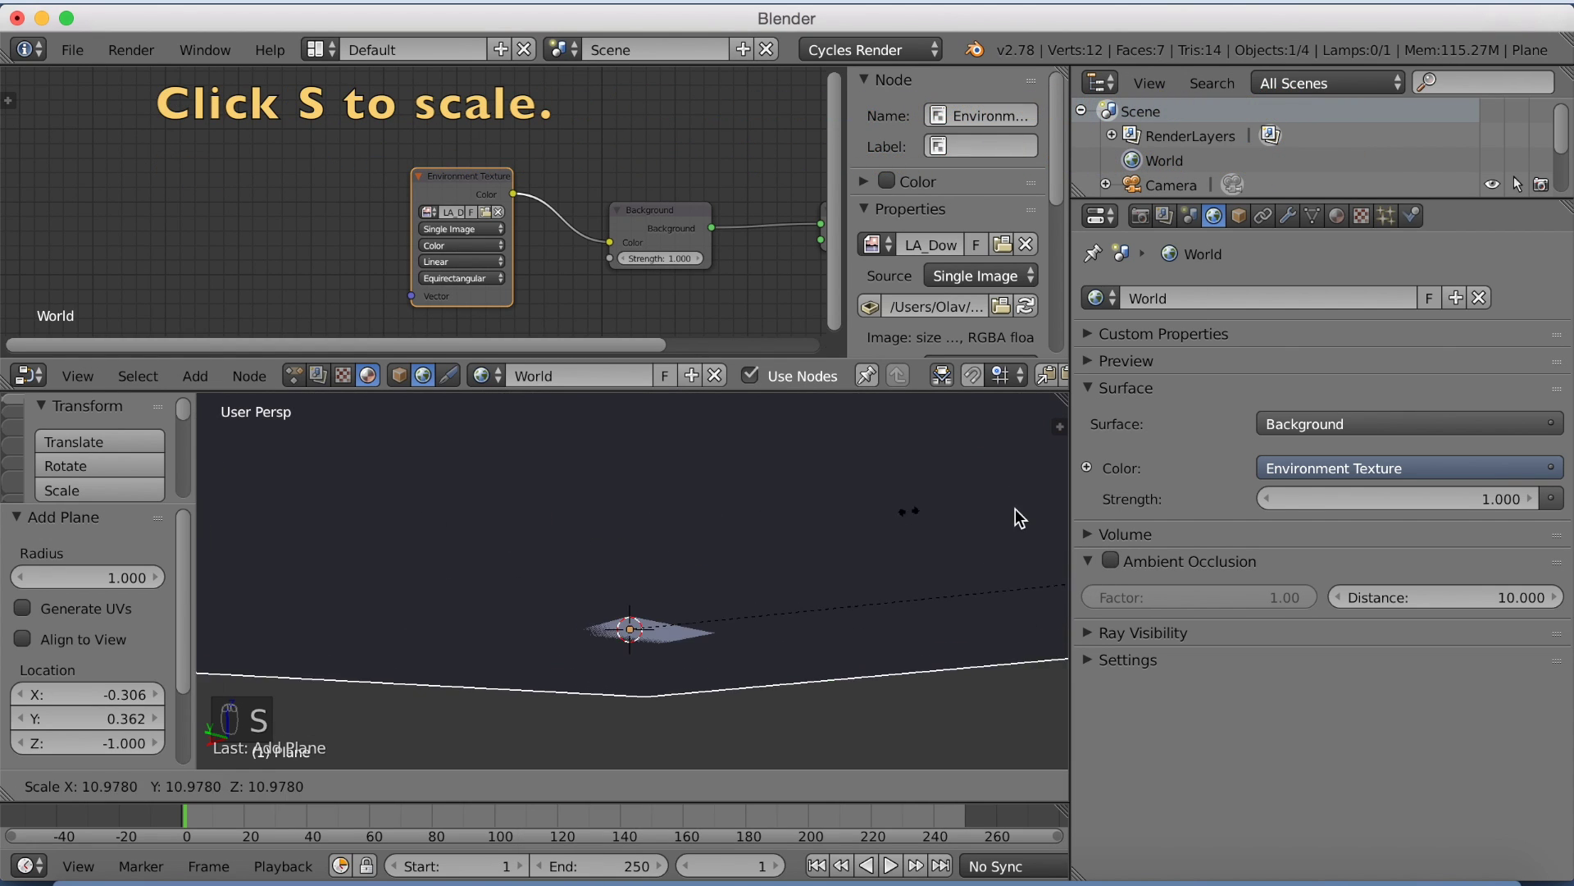
pyautogui.click(588, 499)
pyautogui.moveTo(588, 498); pyautogui.dragTo(720, 562, button='middle')
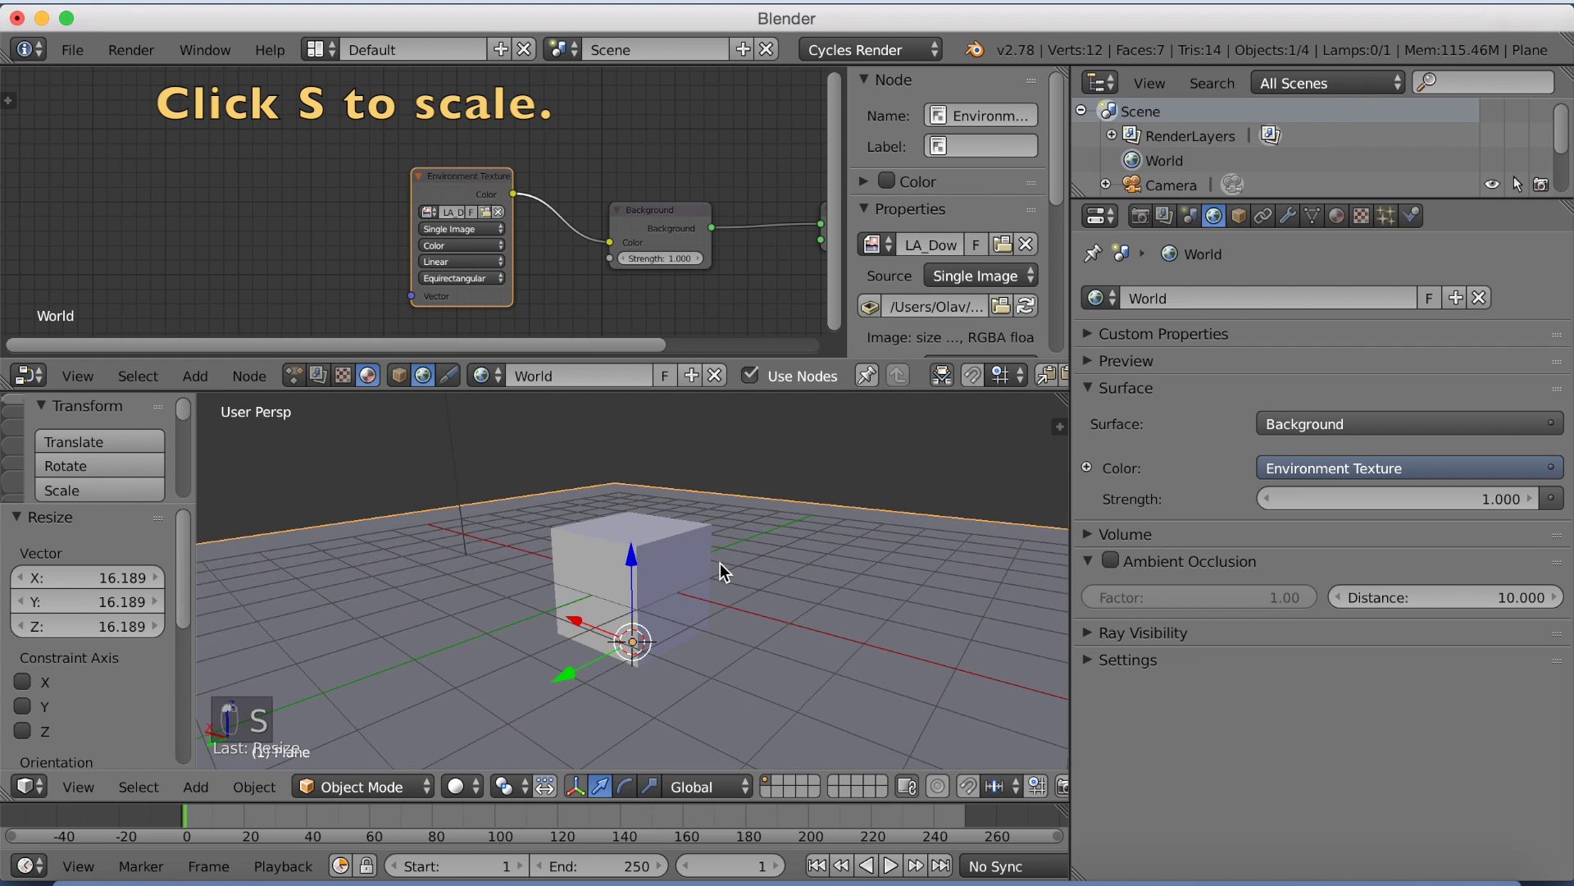
# Delete the default cube and enlarge the 3D view area.
pyautogui.rightClick(659, 565)
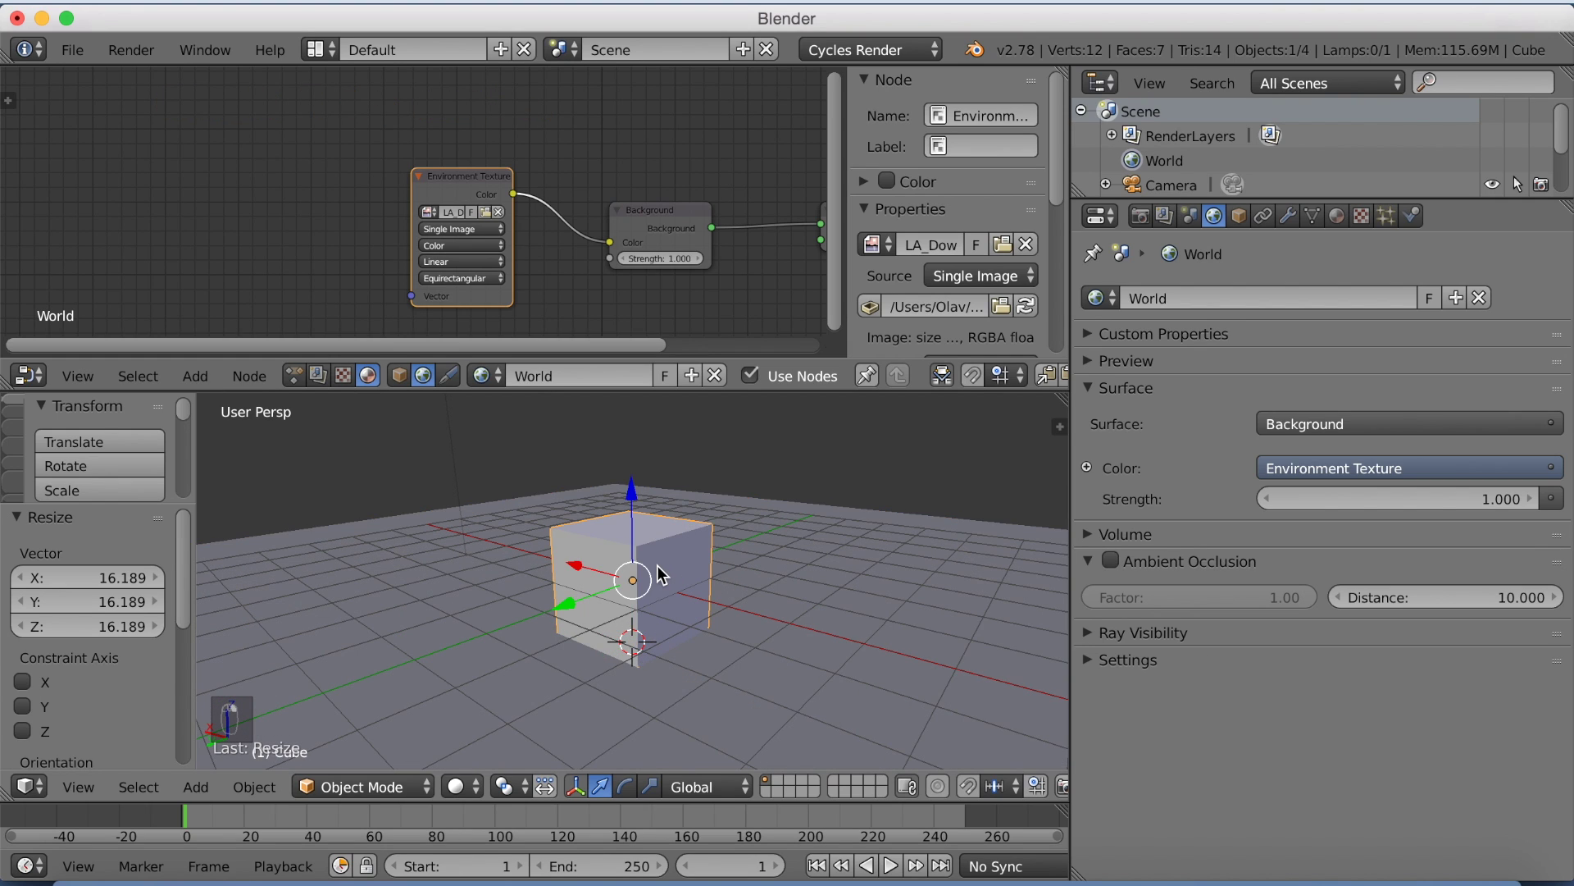
pyautogui.press('x')
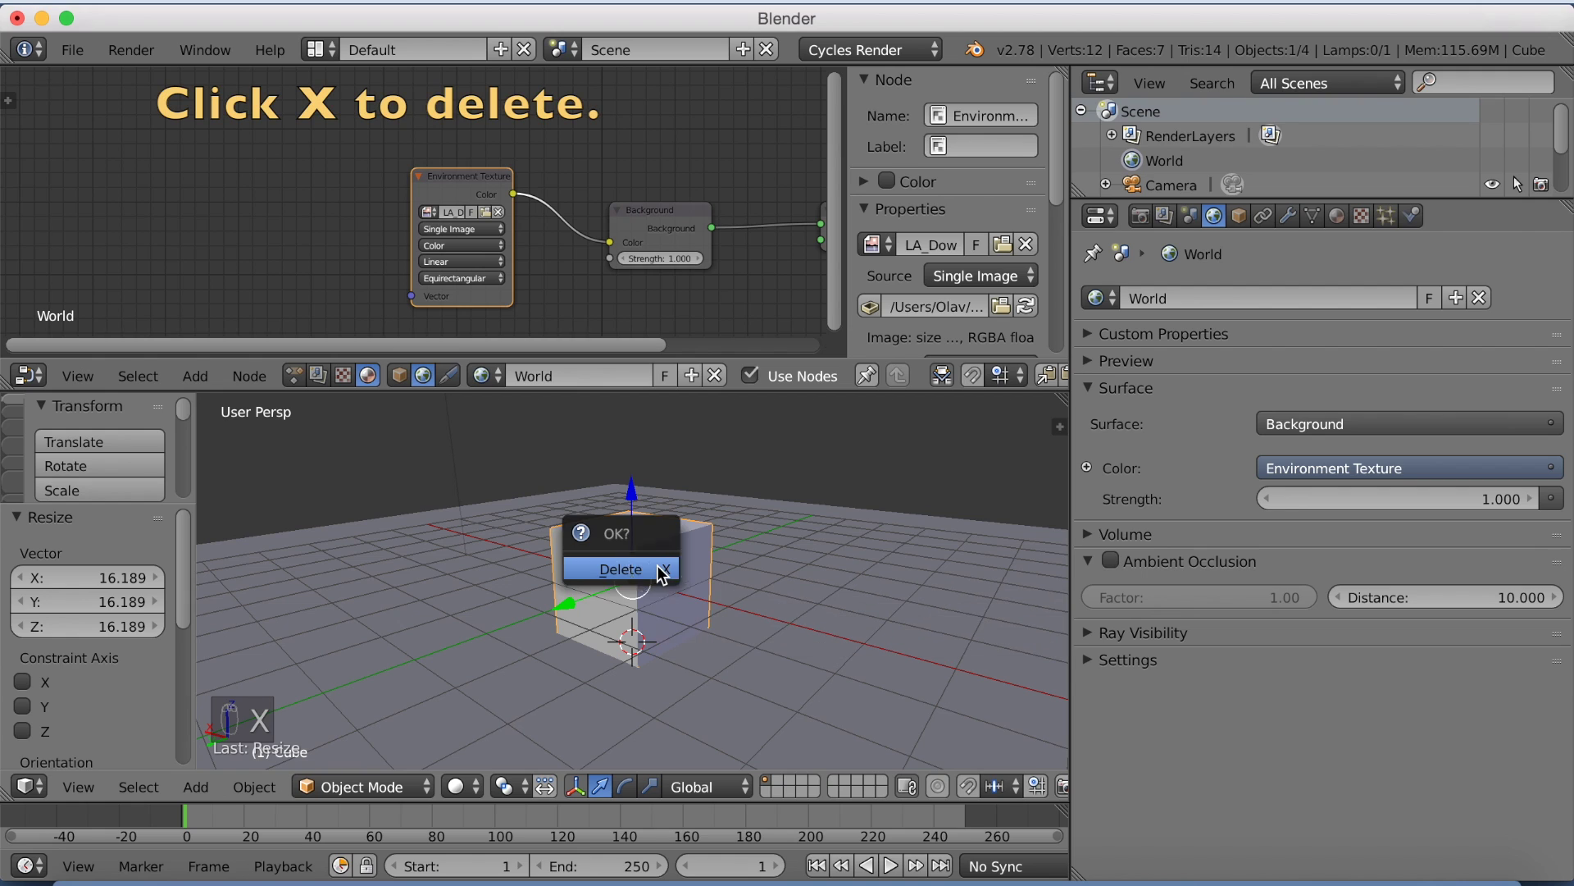
pyautogui.click(654, 566)
pyautogui.moveTo(596, 382); pyautogui.dragTo(666, 102)
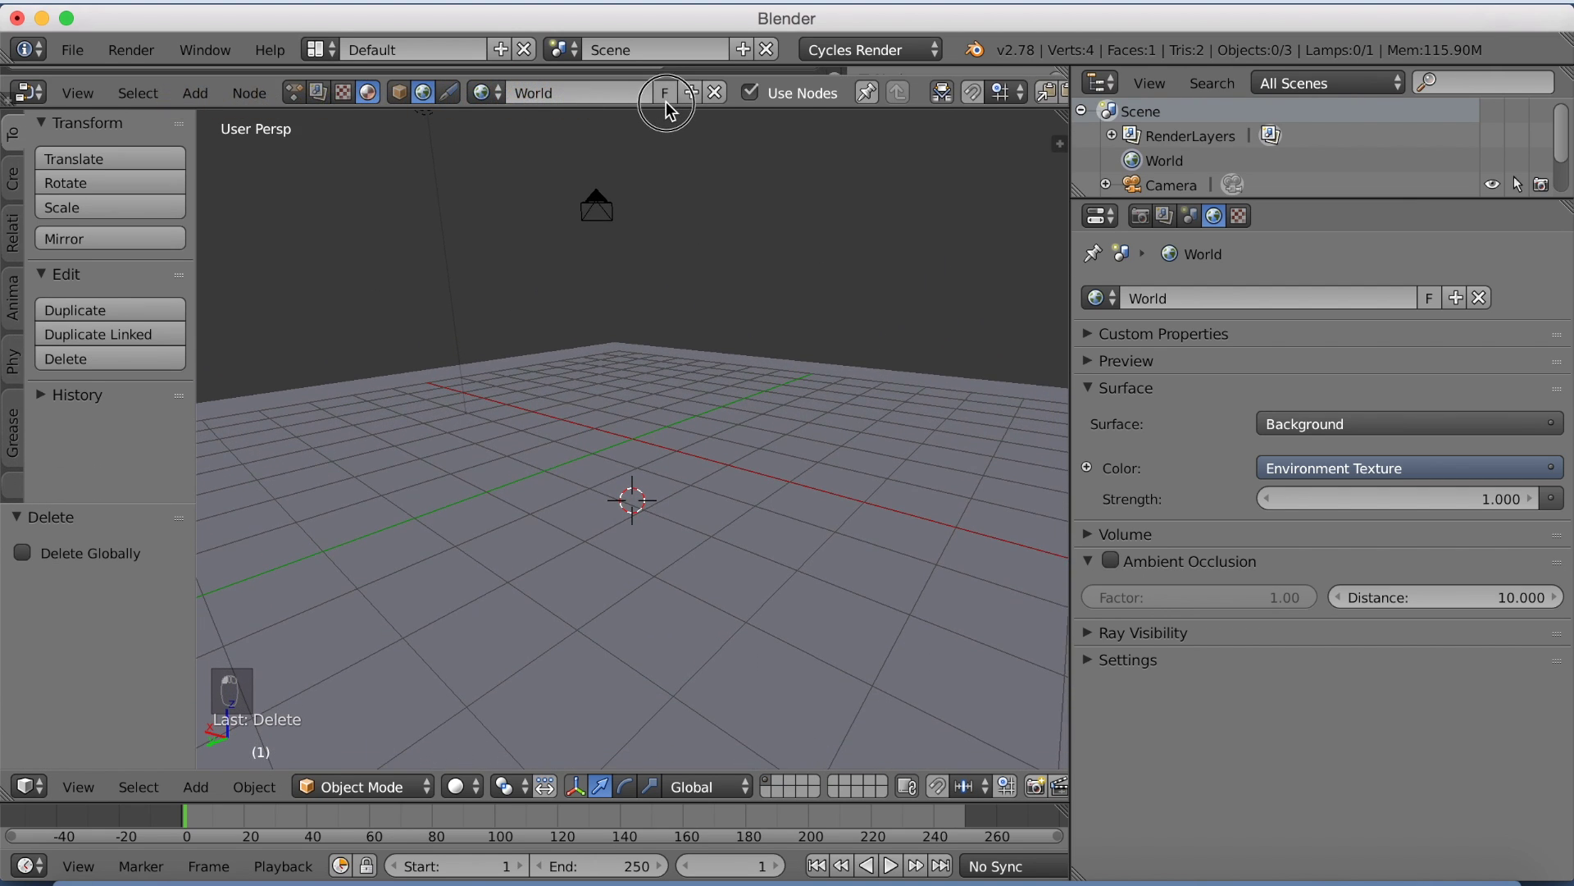
# Add a monkey head and raise it along Z to 0.979 above the plane.
pyautogui.click(18, 187)
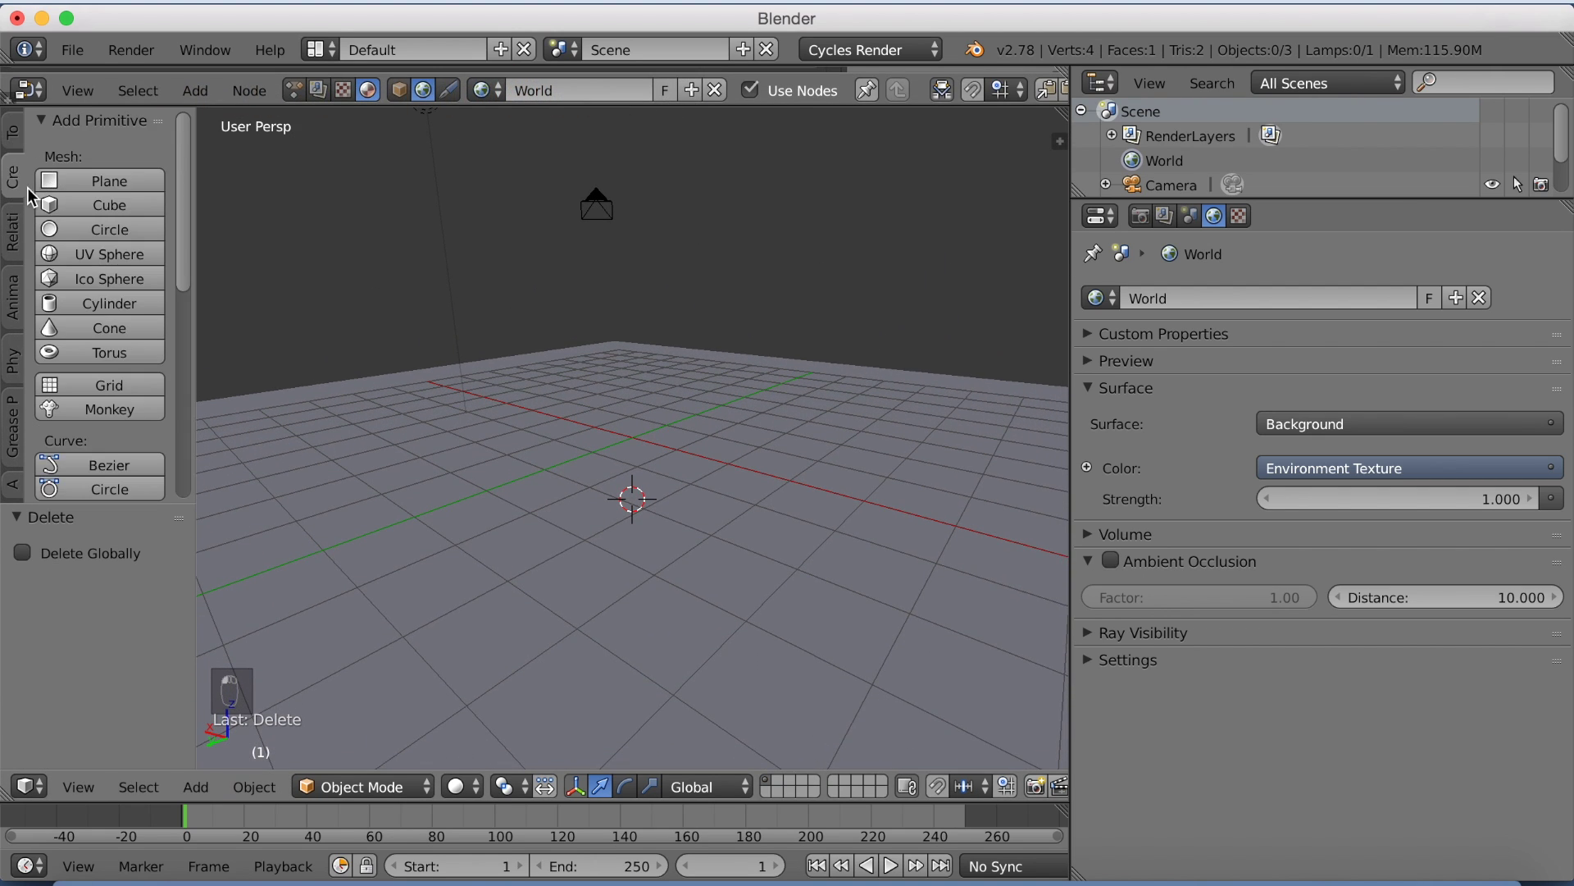
pyautogui.click(74, 408)
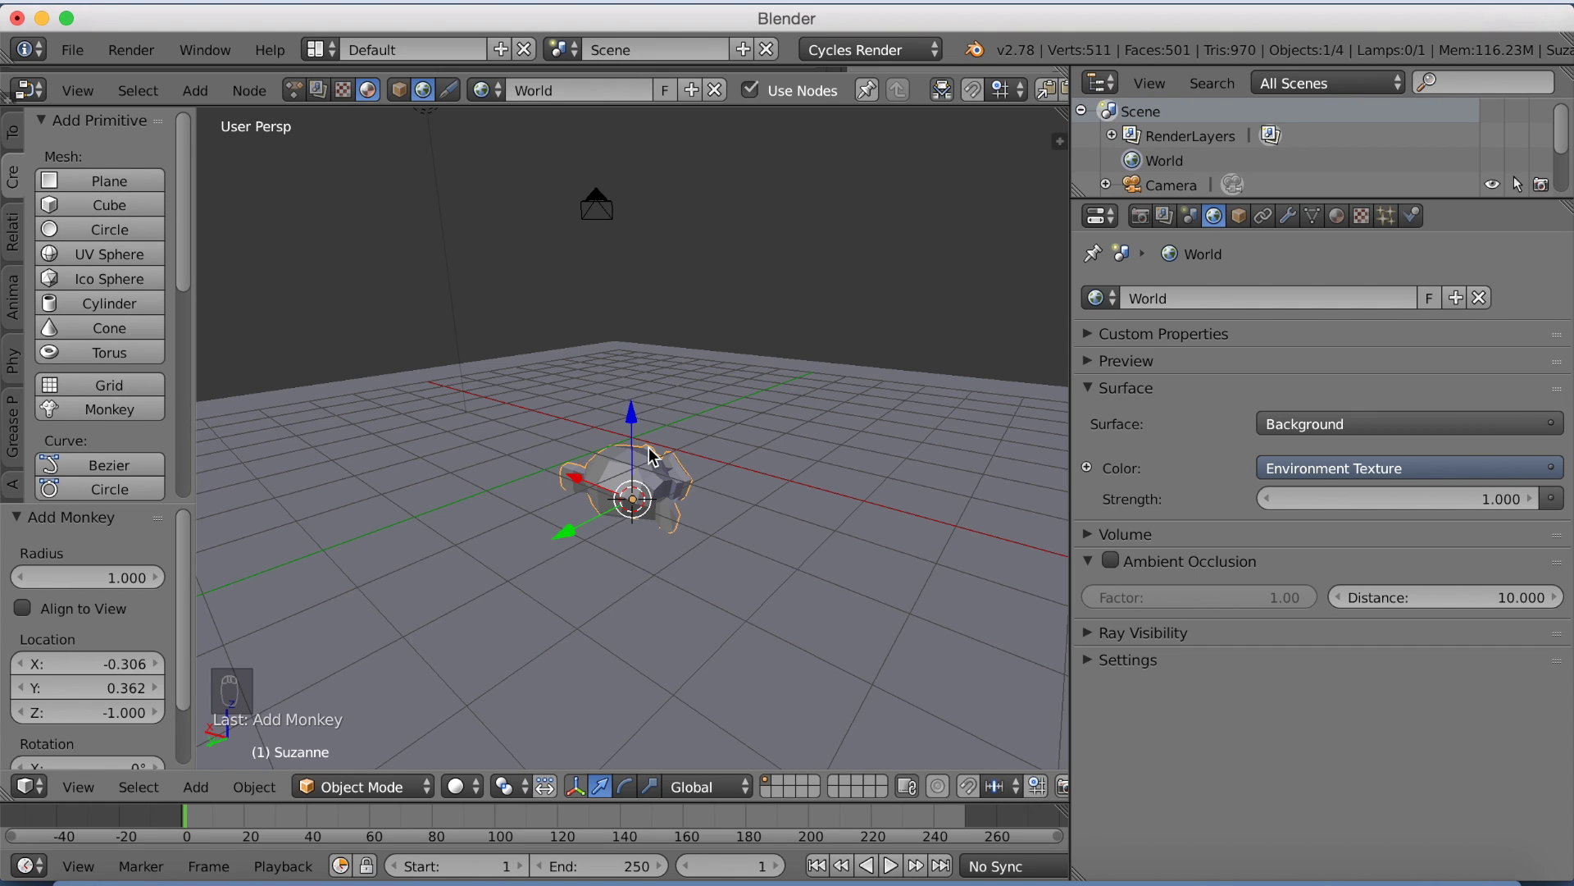
pyautogui.press('g')
pyautogui.press('z')
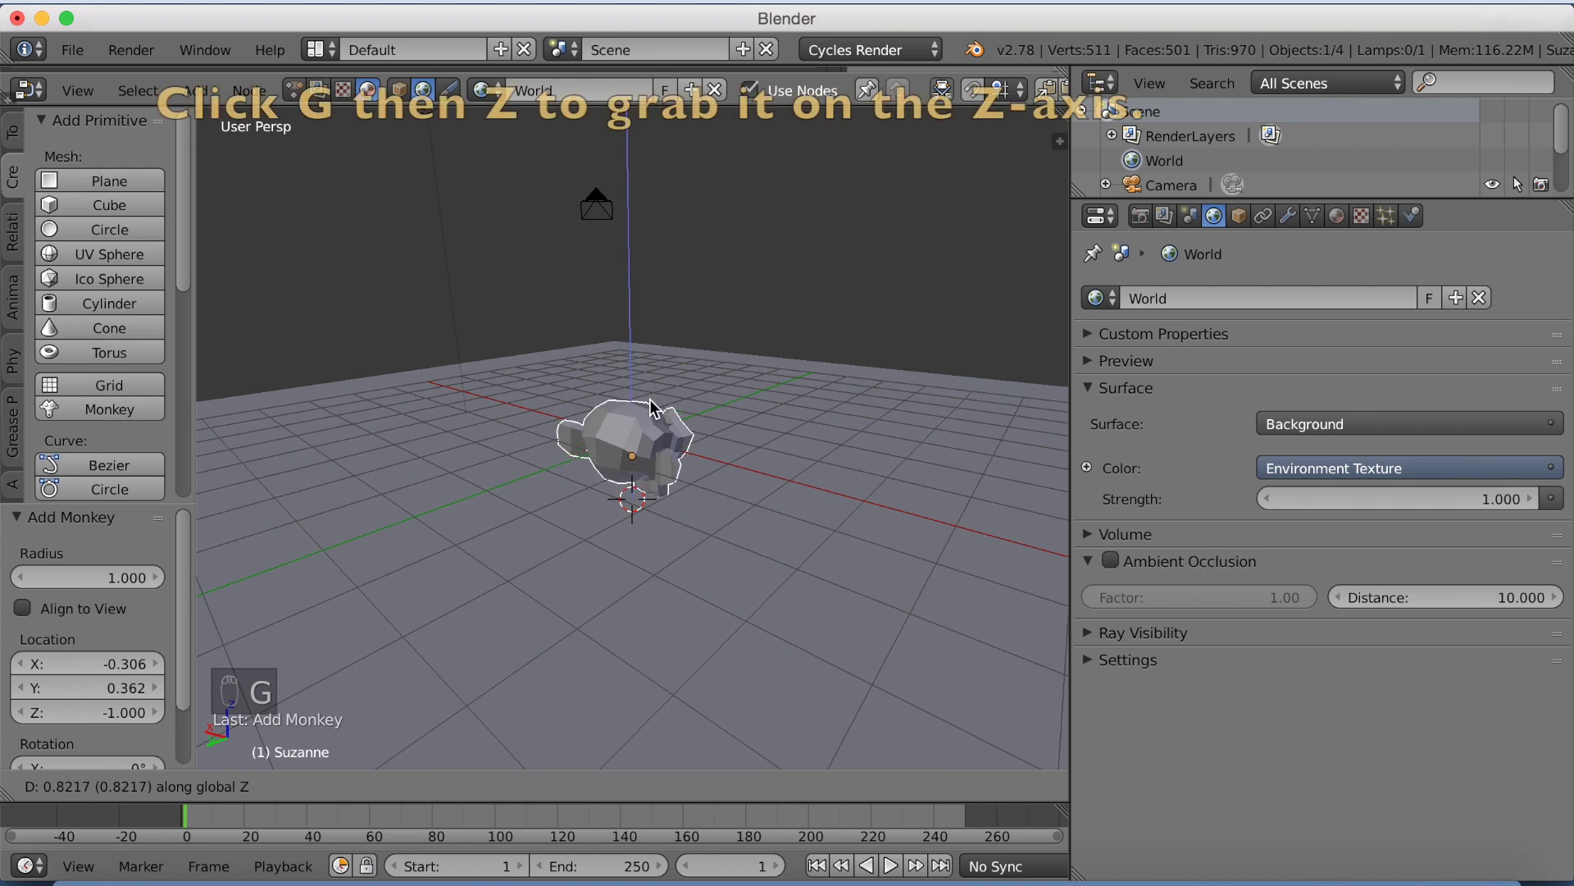
pyautogui.click(652, 395)
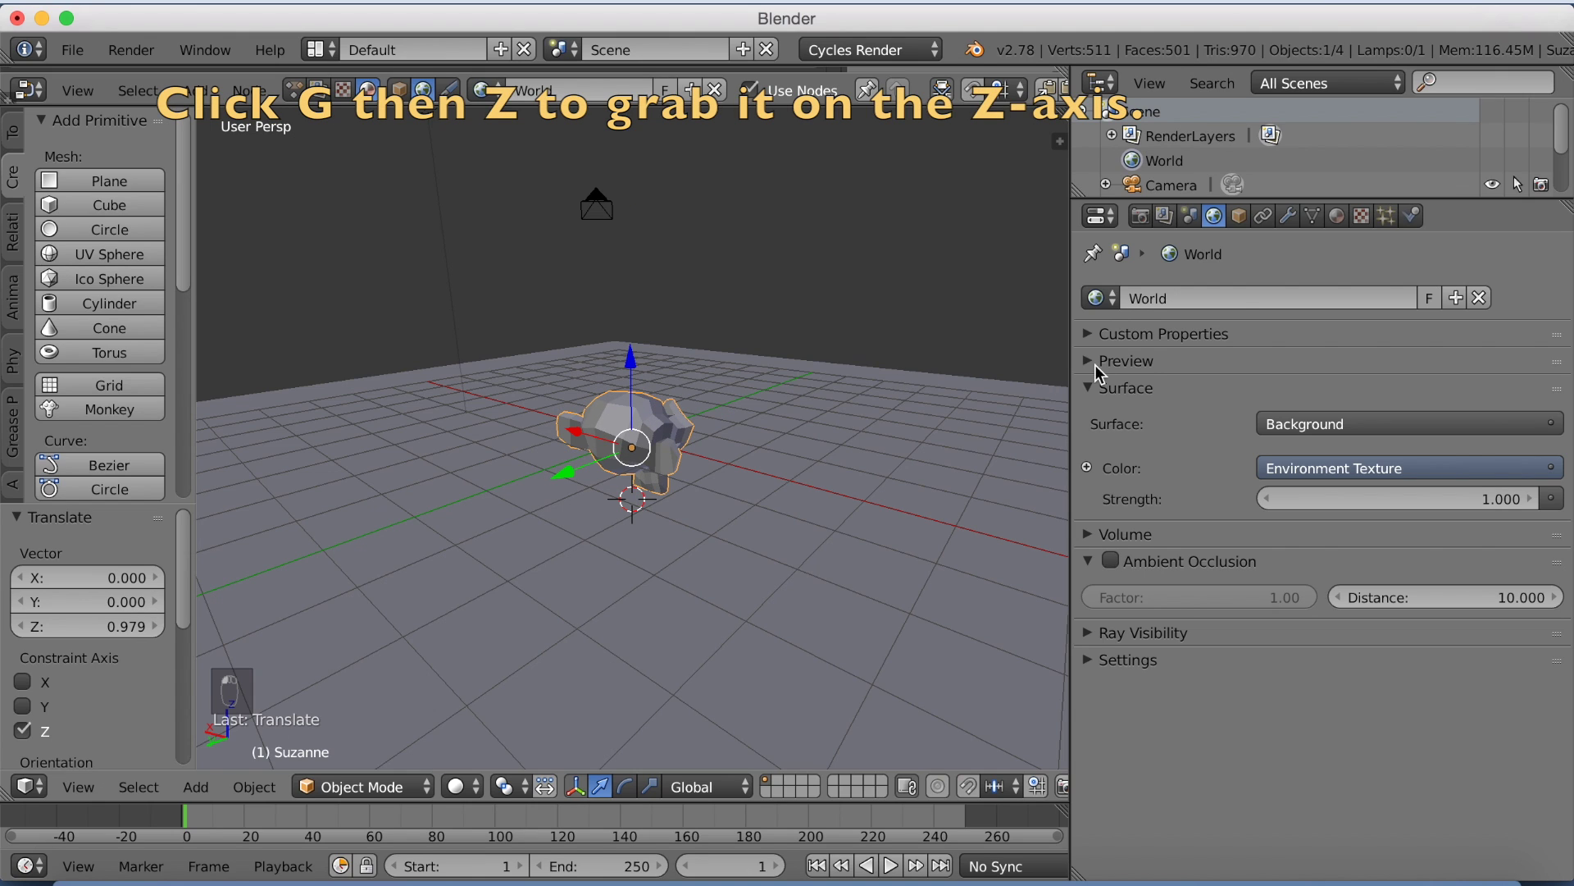
# Add a Subdivision Surface modifier with View and Render levels 3, and shade the monkey smooth.
pyautogui.click(1290, 217)
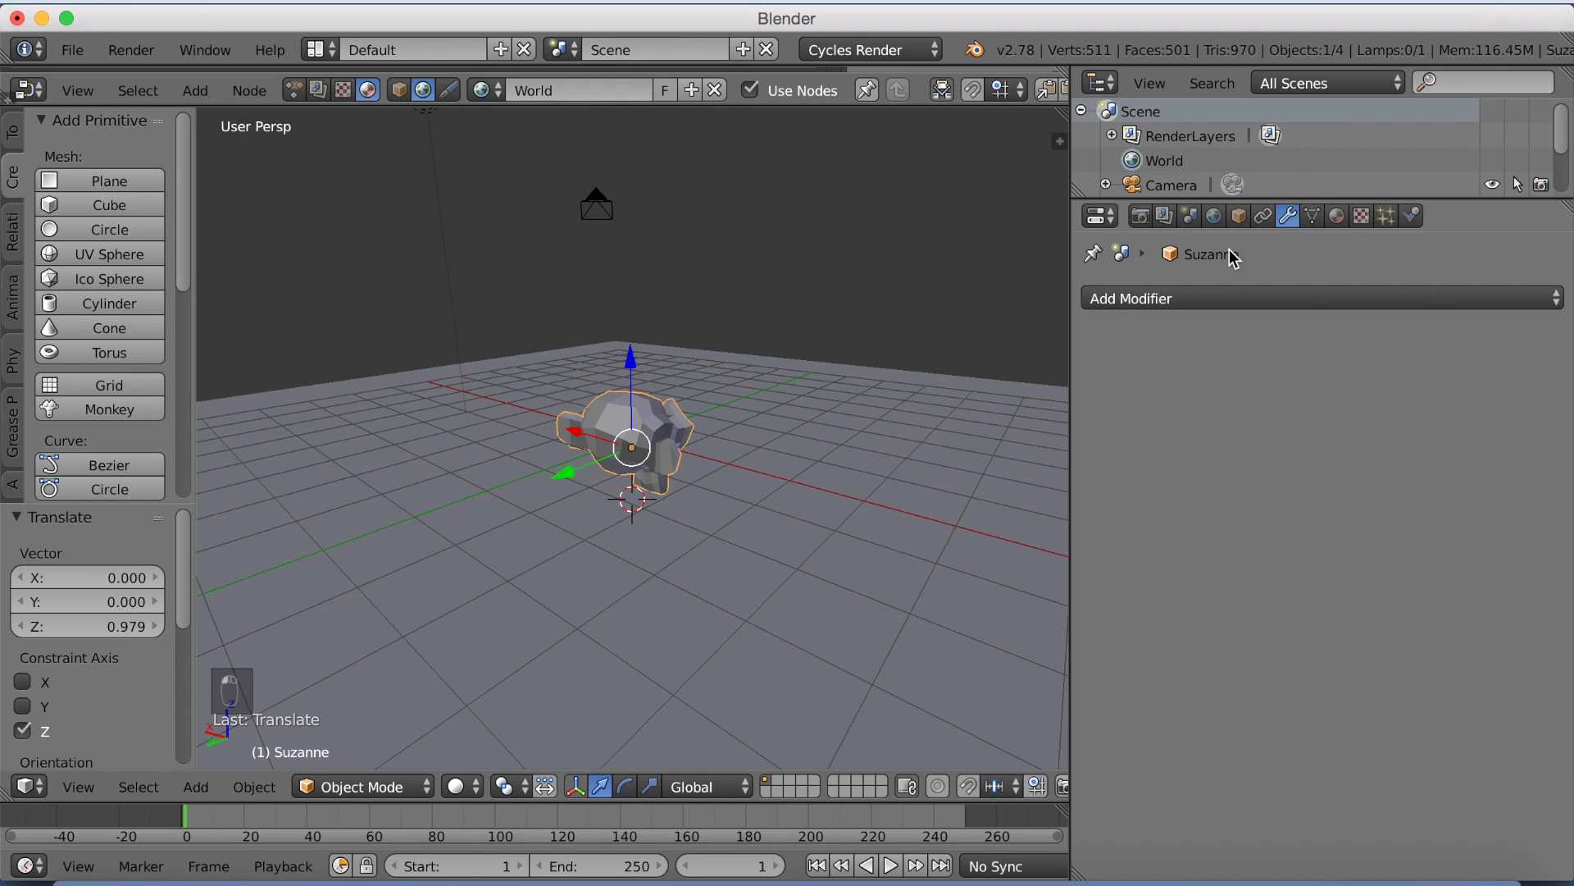
pyautogui.click(1177, 299)
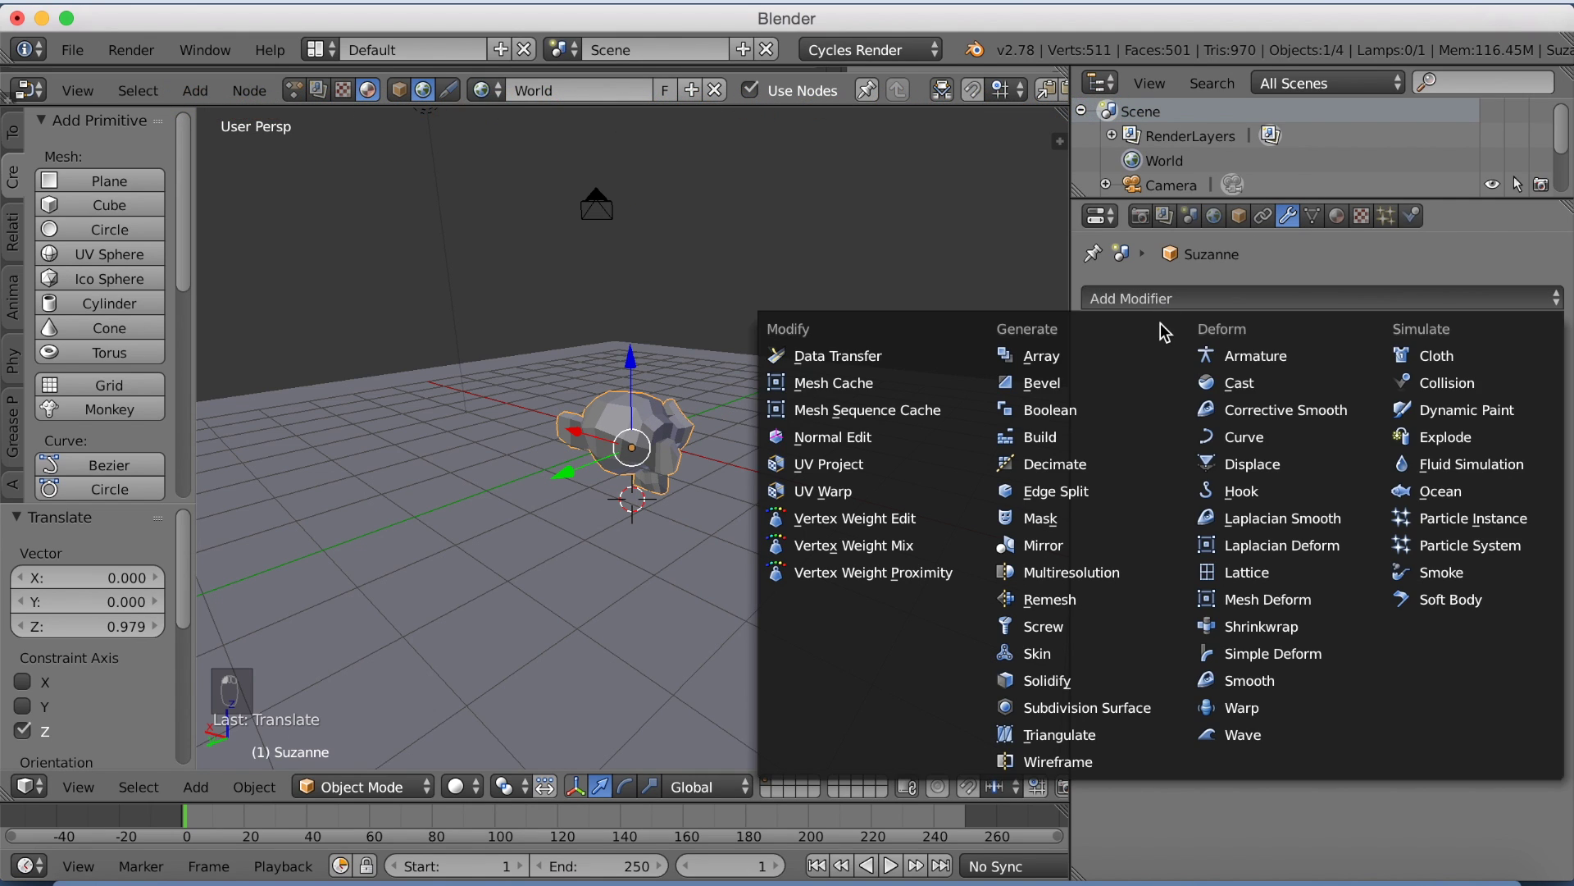
pyautogui.click(1058, 706)
pyautogui.click(1309, 468)
pyautogui.click(1309, 468)
pyautogui.click(1309, 468)
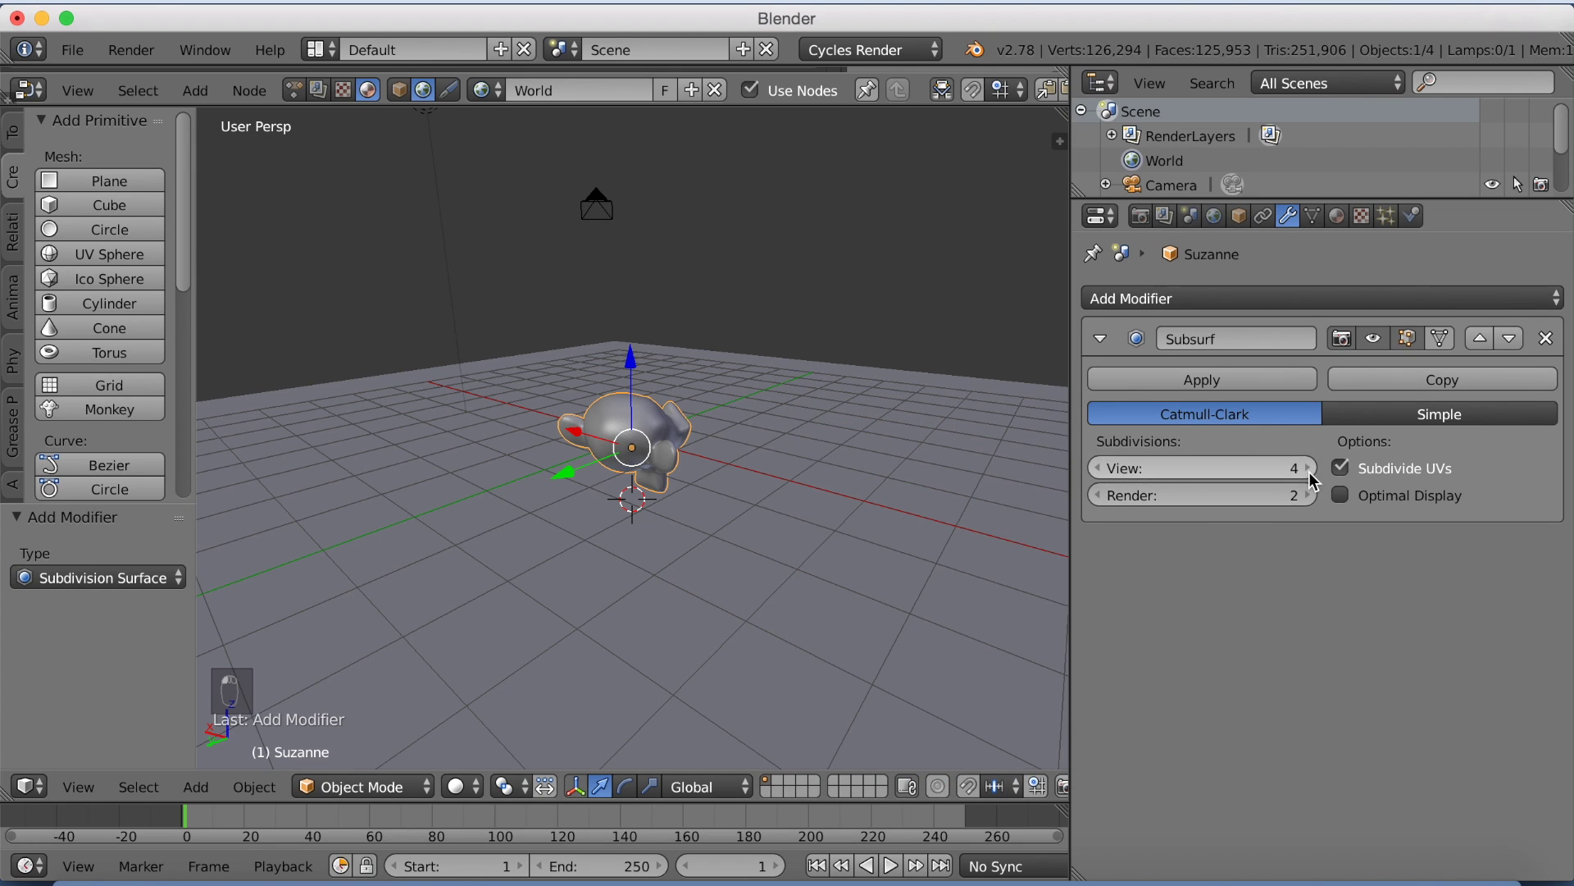
pyautogui.click(1098, 468)
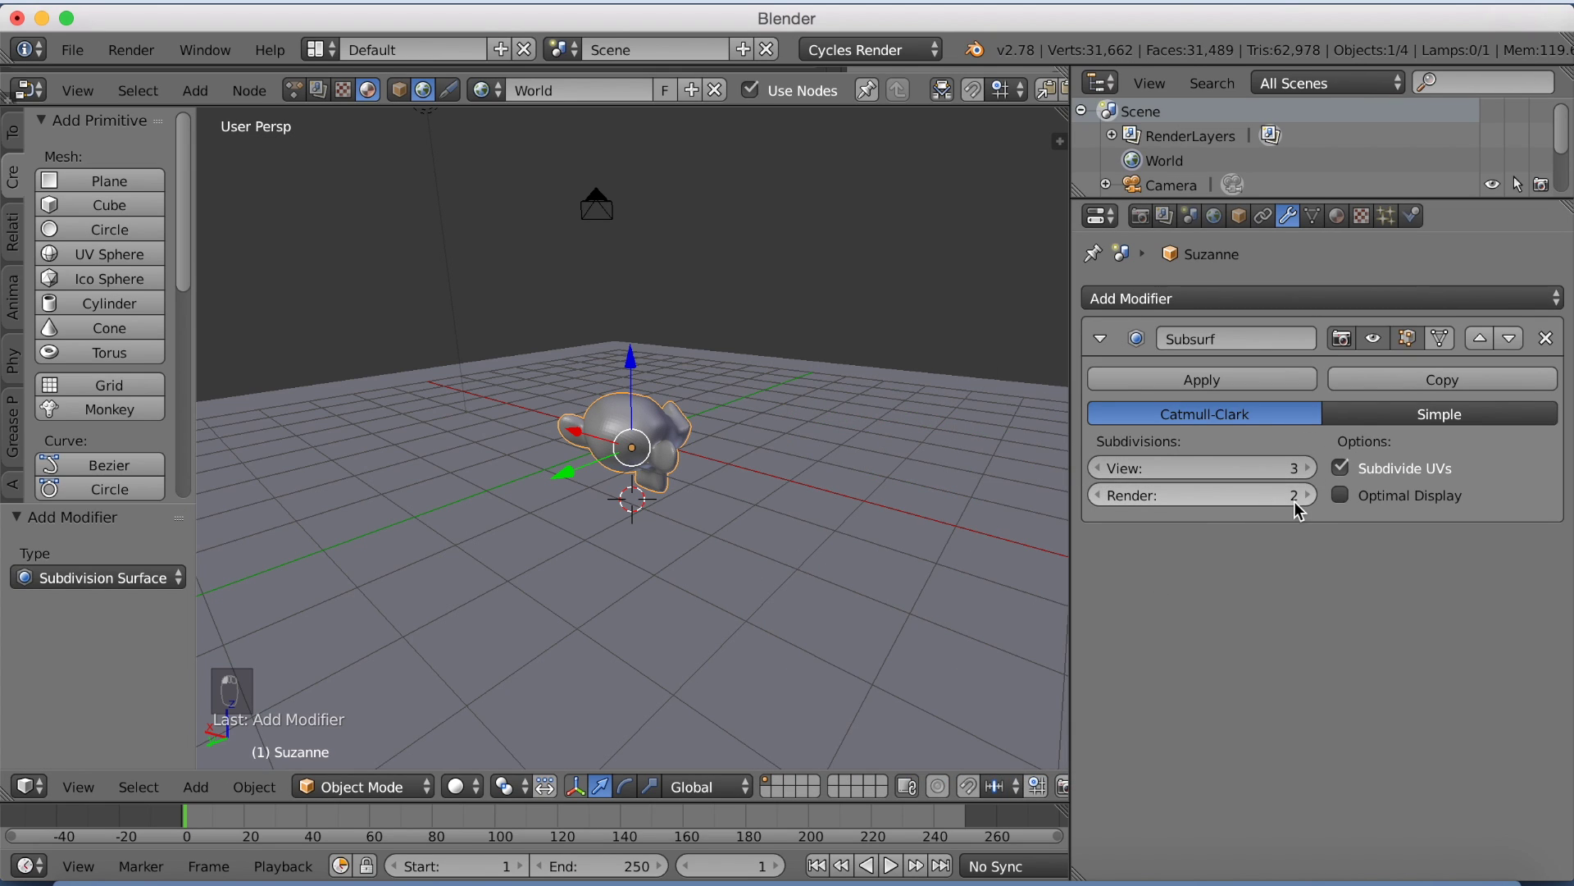
pyautogui.click(1307, 496)
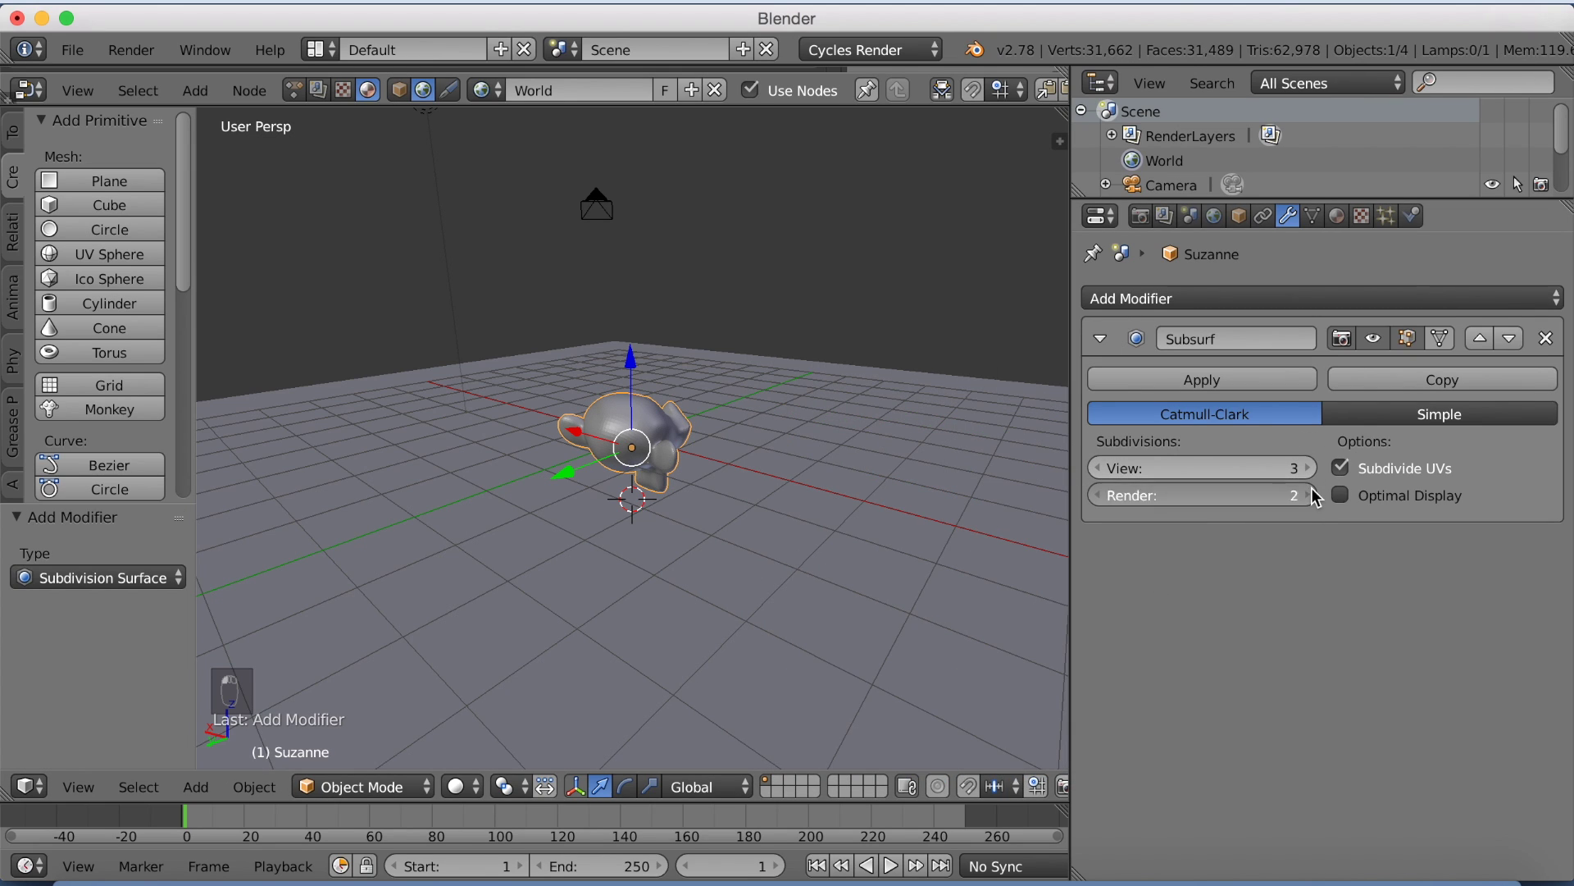
pyautogui.click(12, 135)
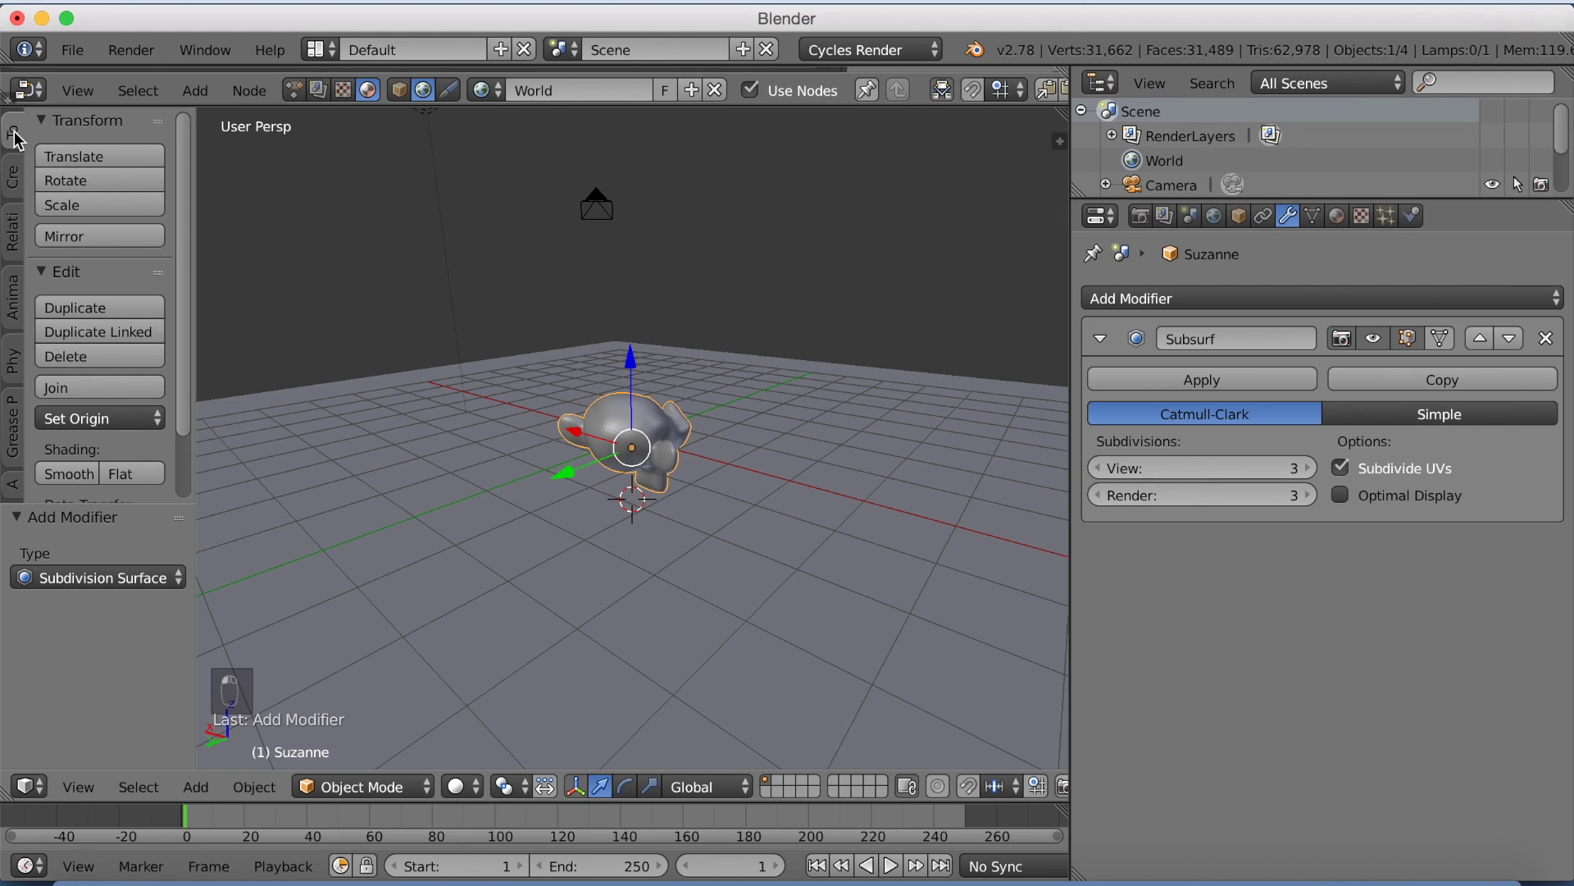
pyautogui.click(69, 474)
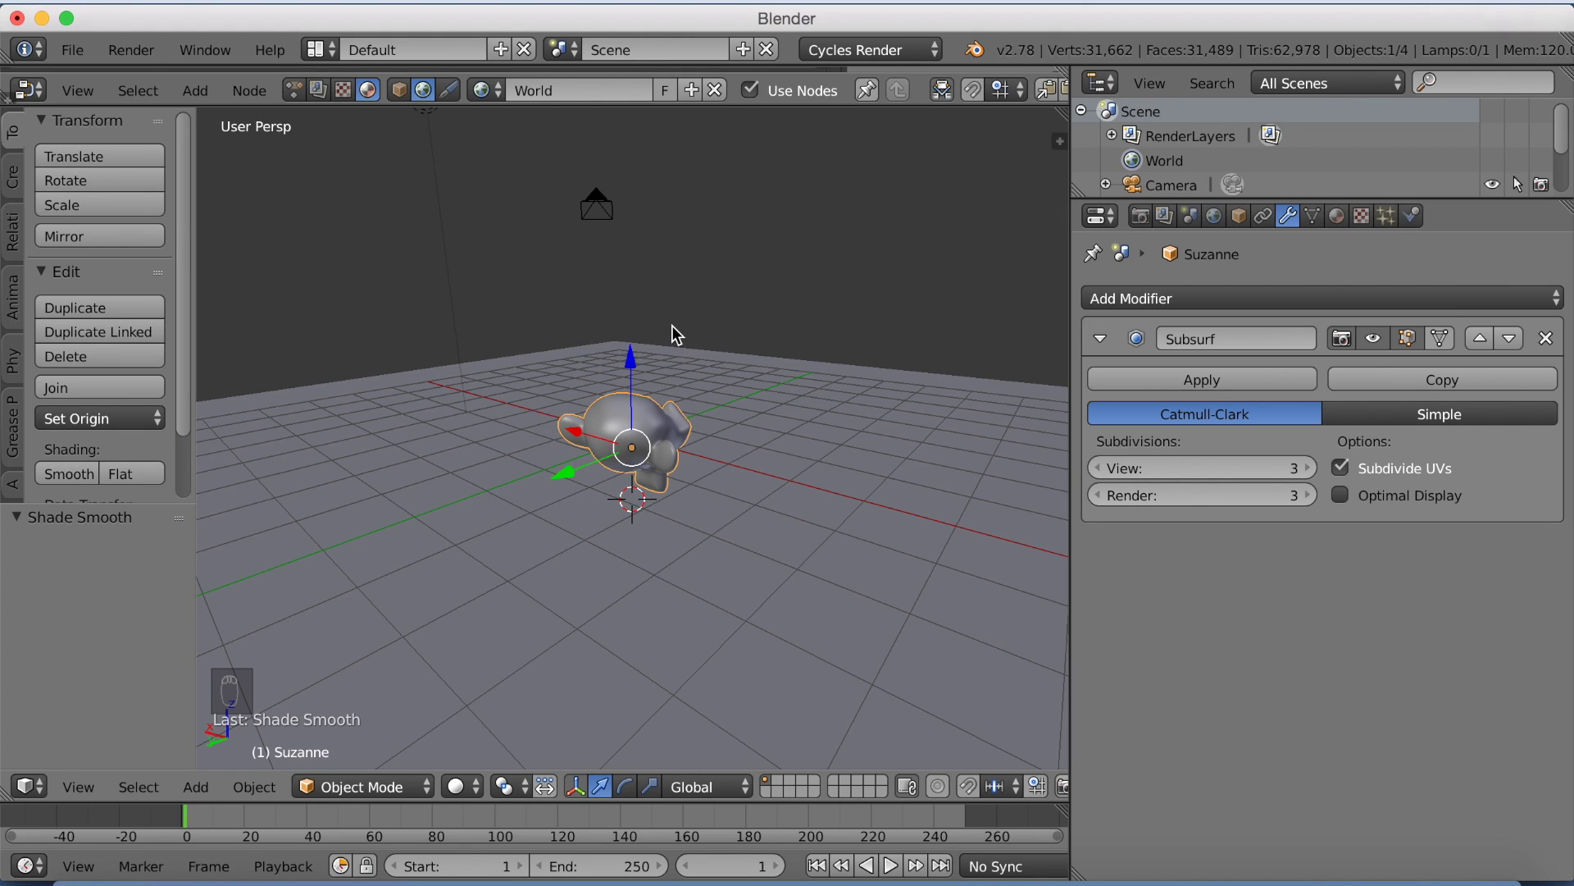
# Look through the camera with live Cycles rendered shading and select the camera.
pyautogui.press('KP_0')
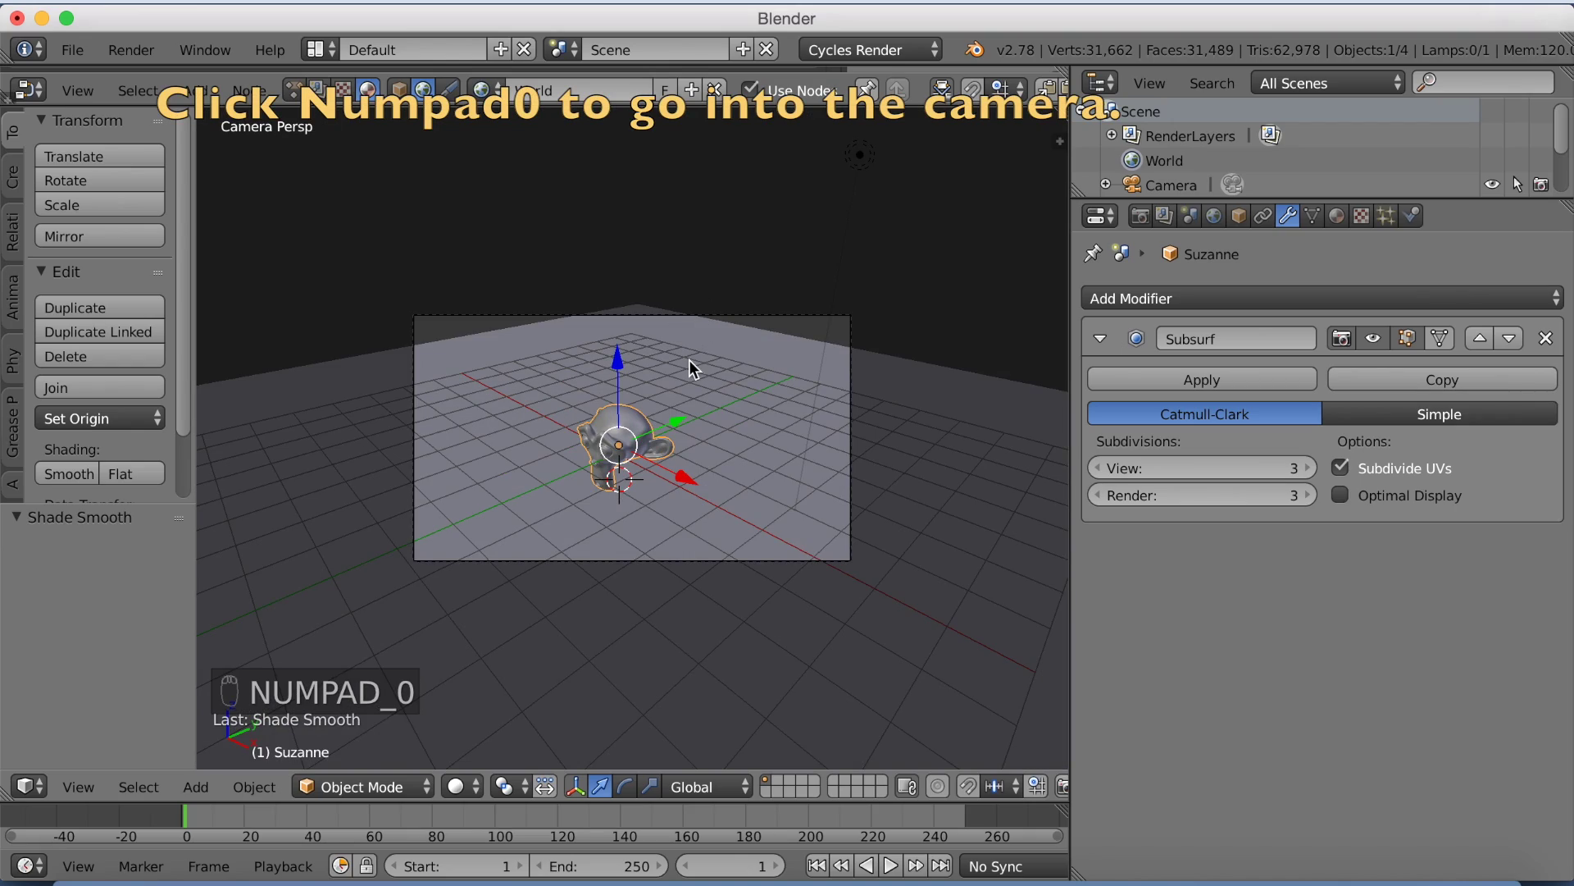
pyautogui.hotkey('shift', 'z')
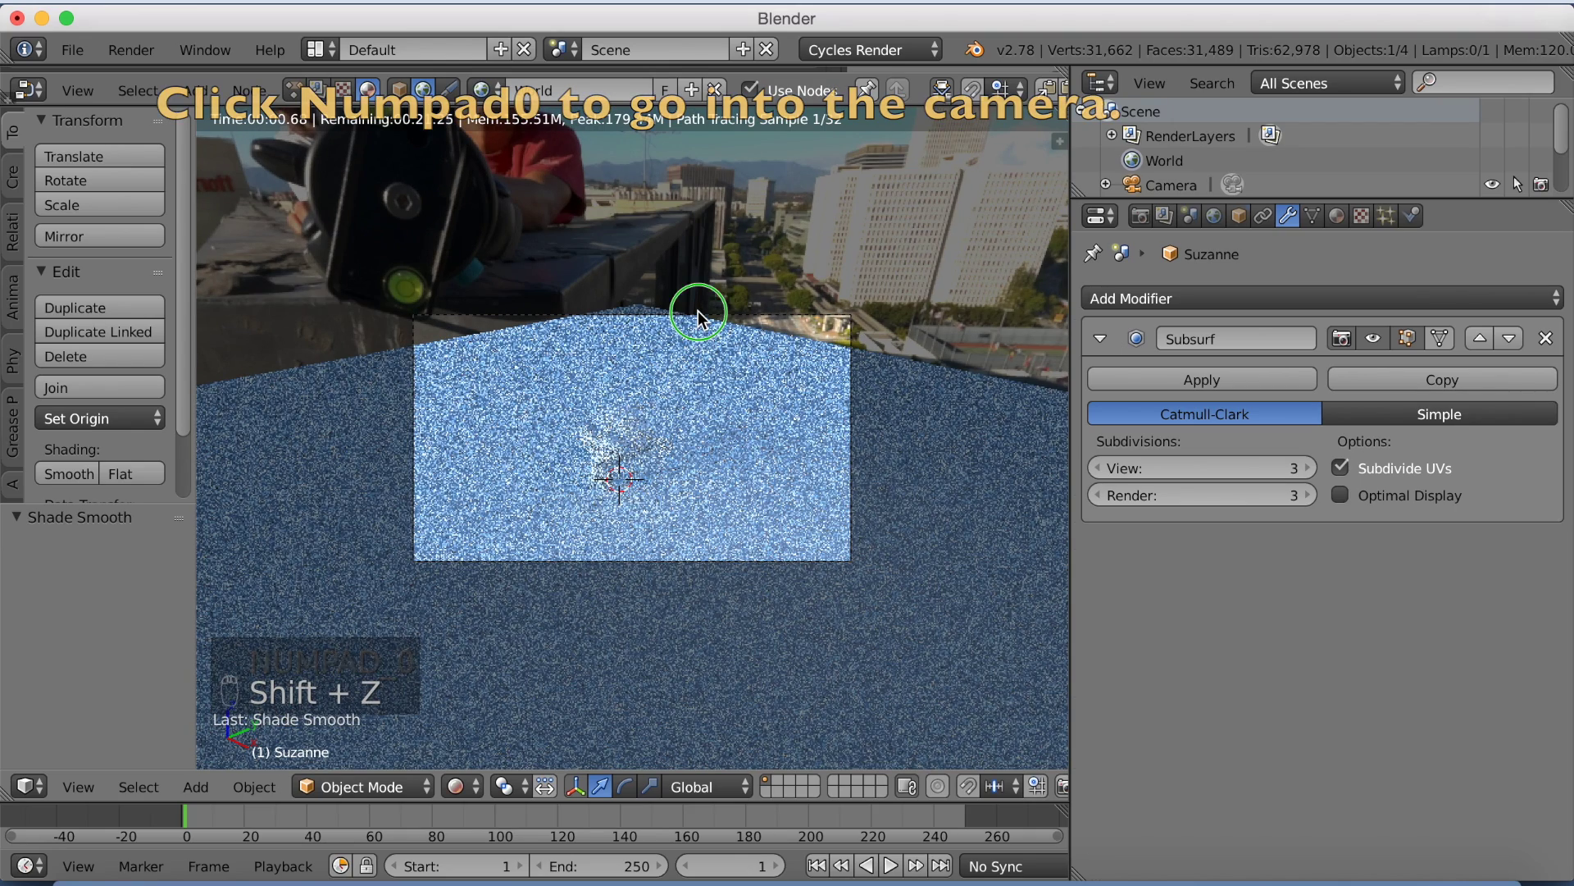
pyautogui.rightClick(697, 313)
# Fly the camera toward the downtown towers and down near ground level to frame the monkey.
pyautogui.hotkey('shift', 'f')
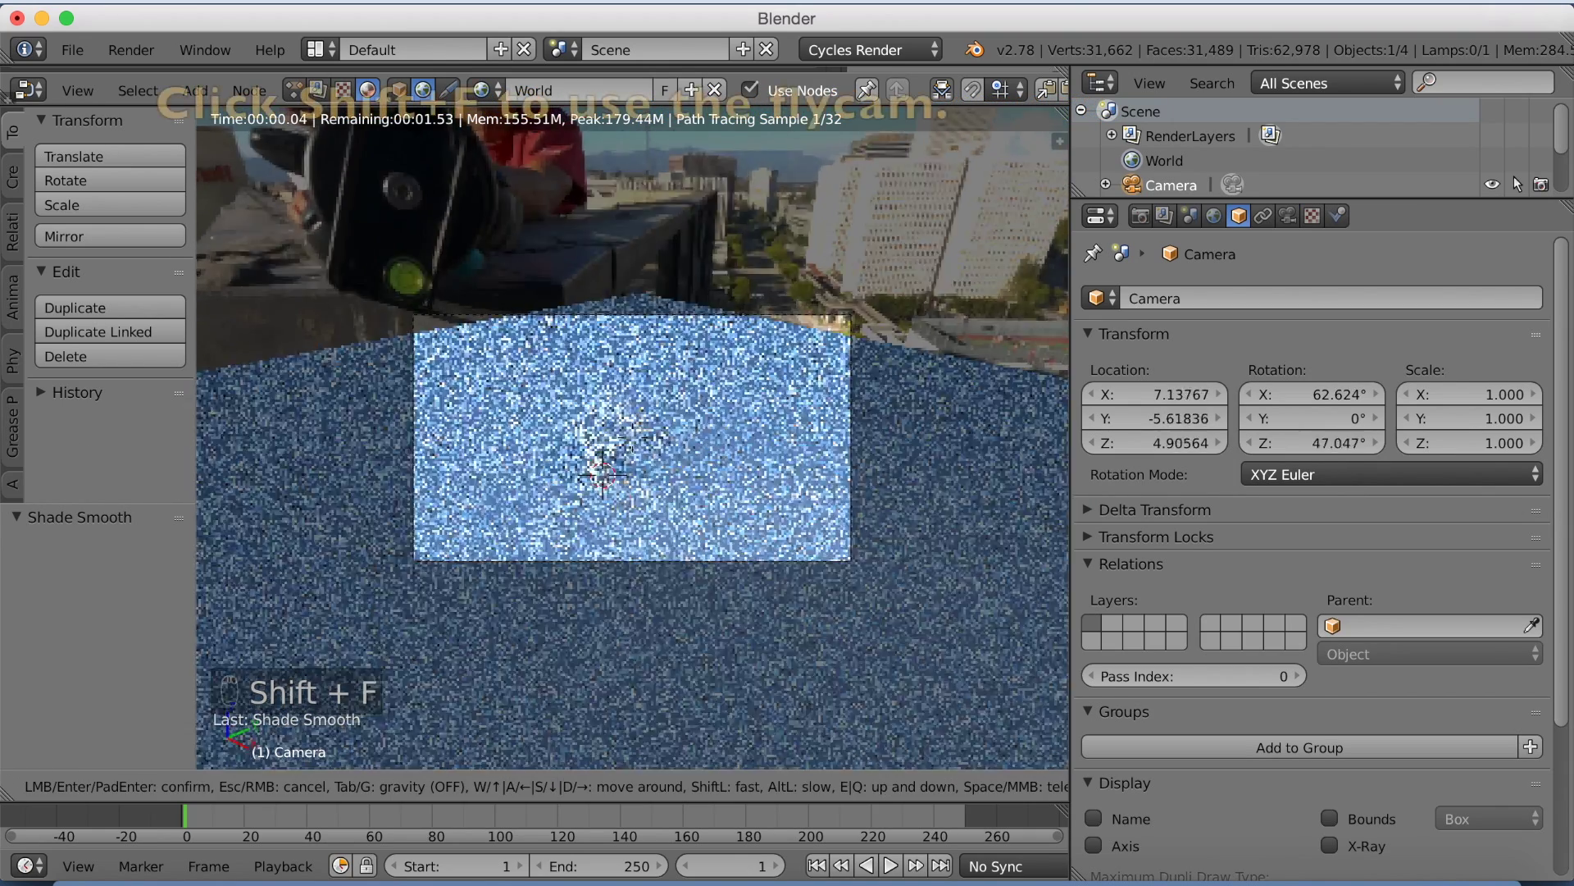
pyautogui.press('w')
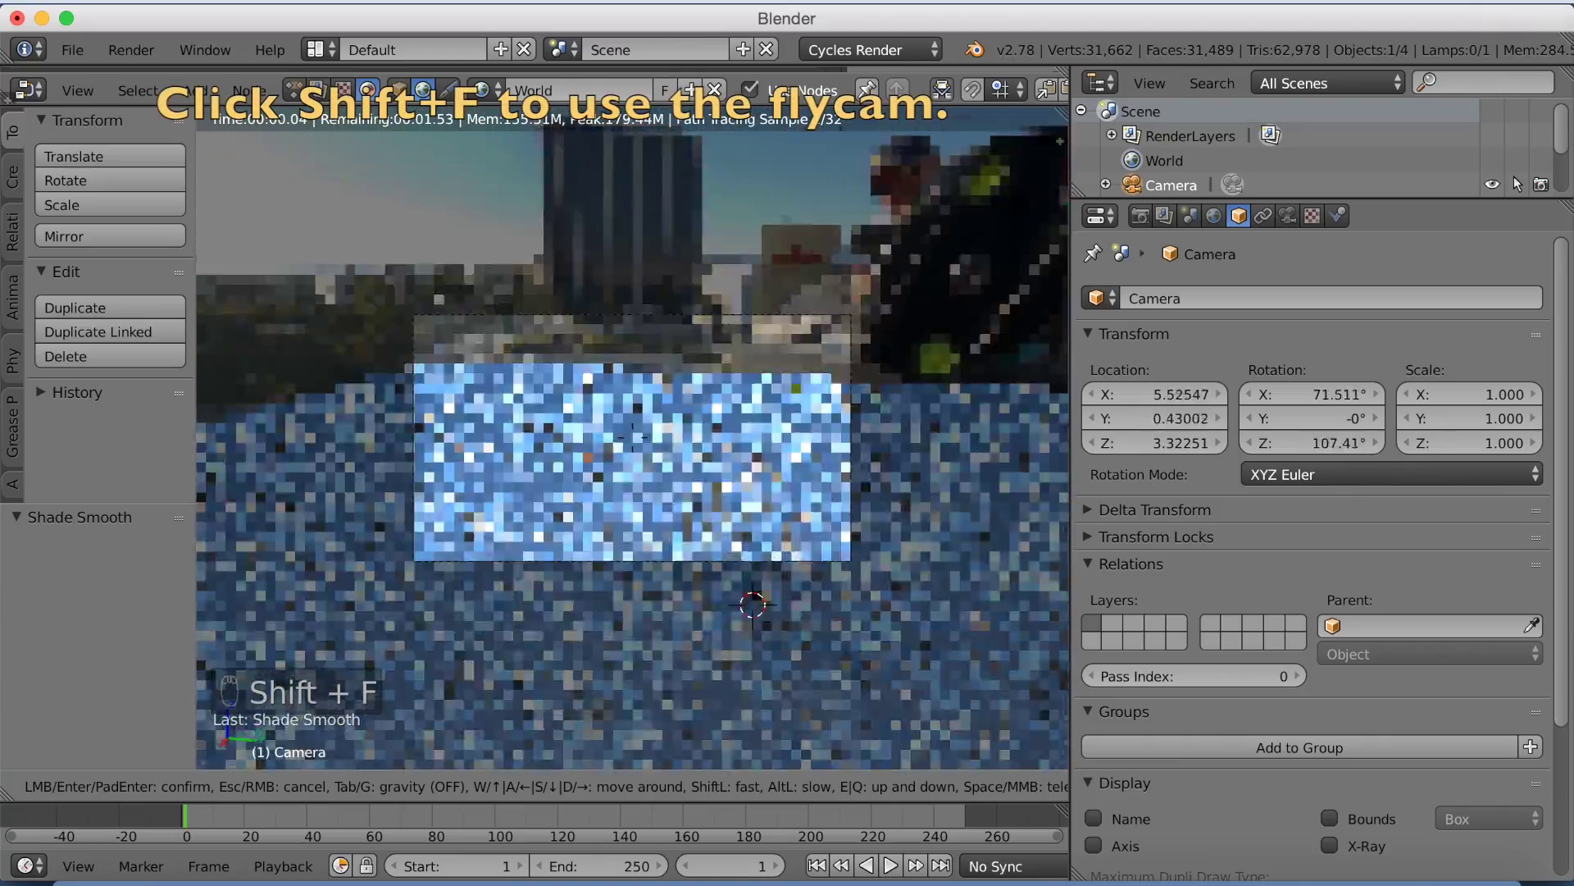
pyautogui.press('w')
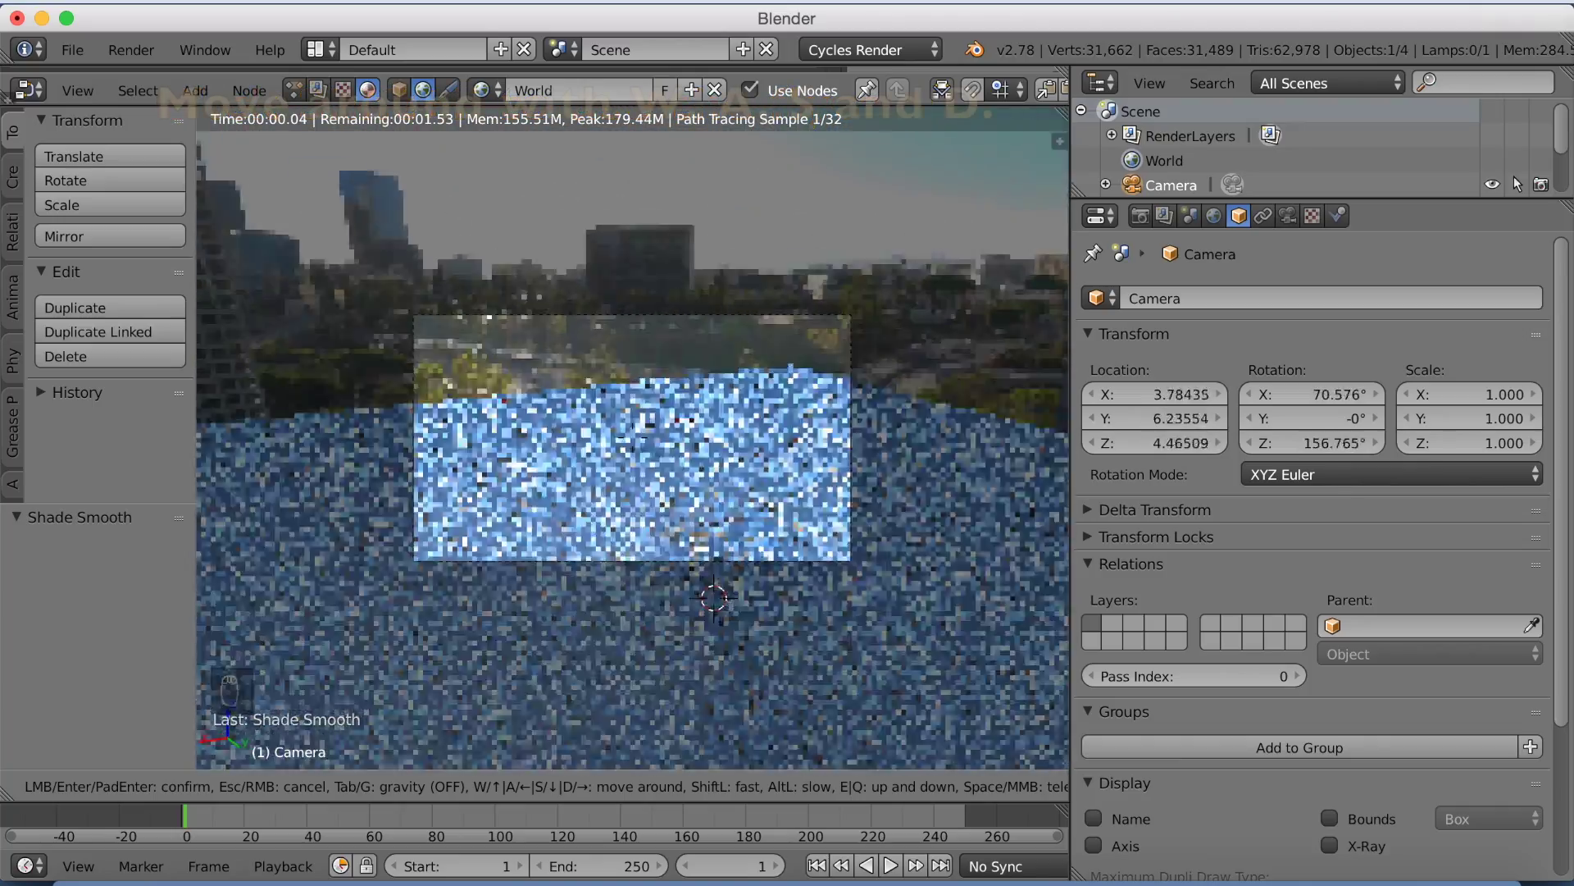
pyautogui.press('w')
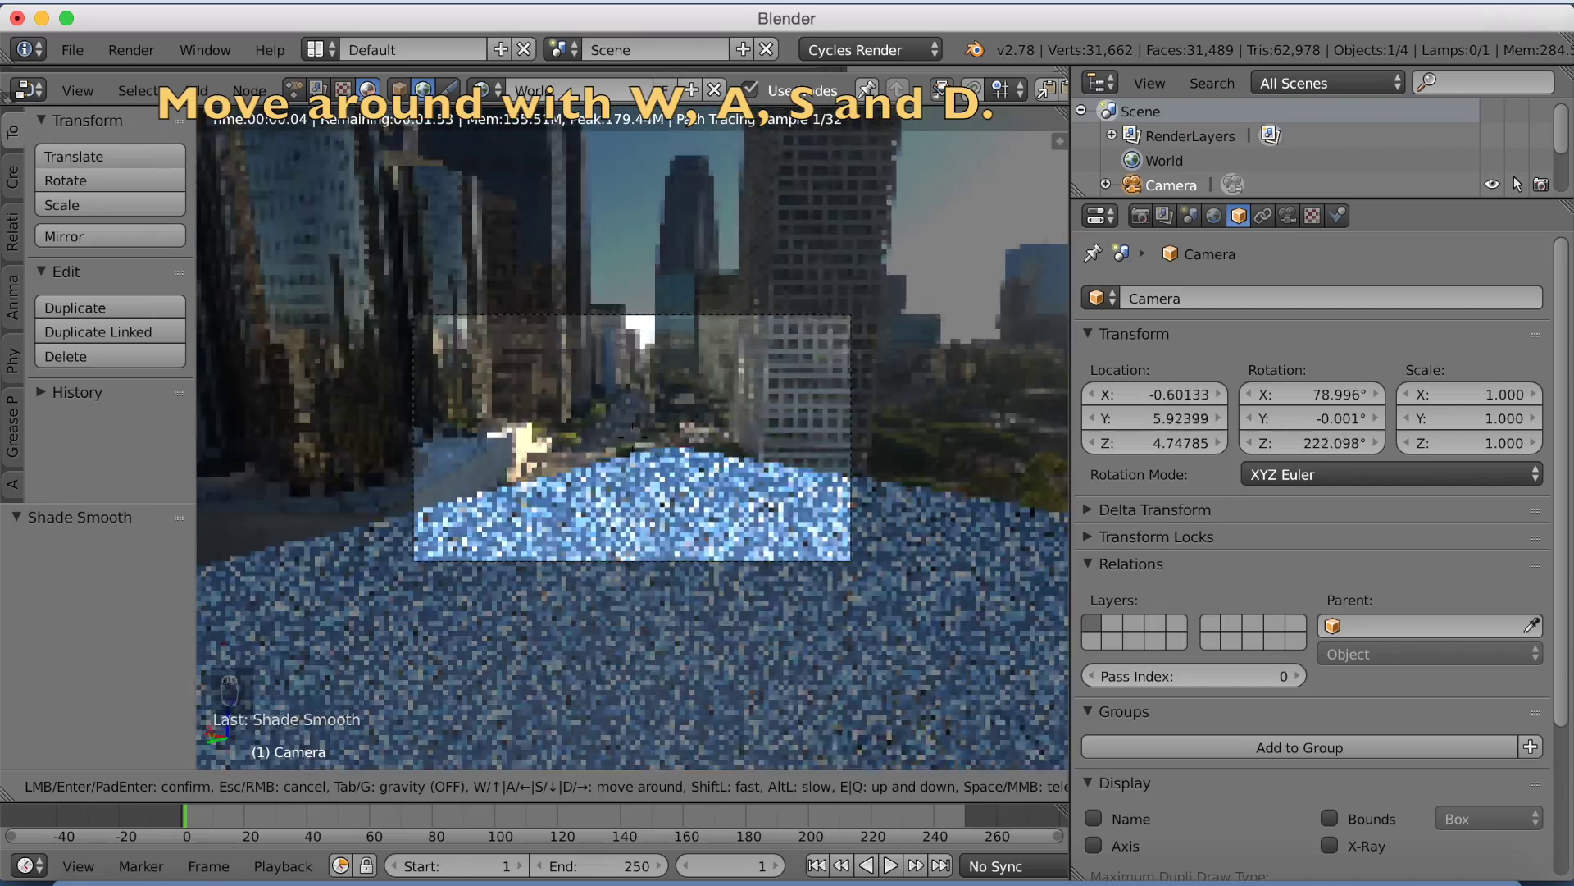
pyautogui.press('w')
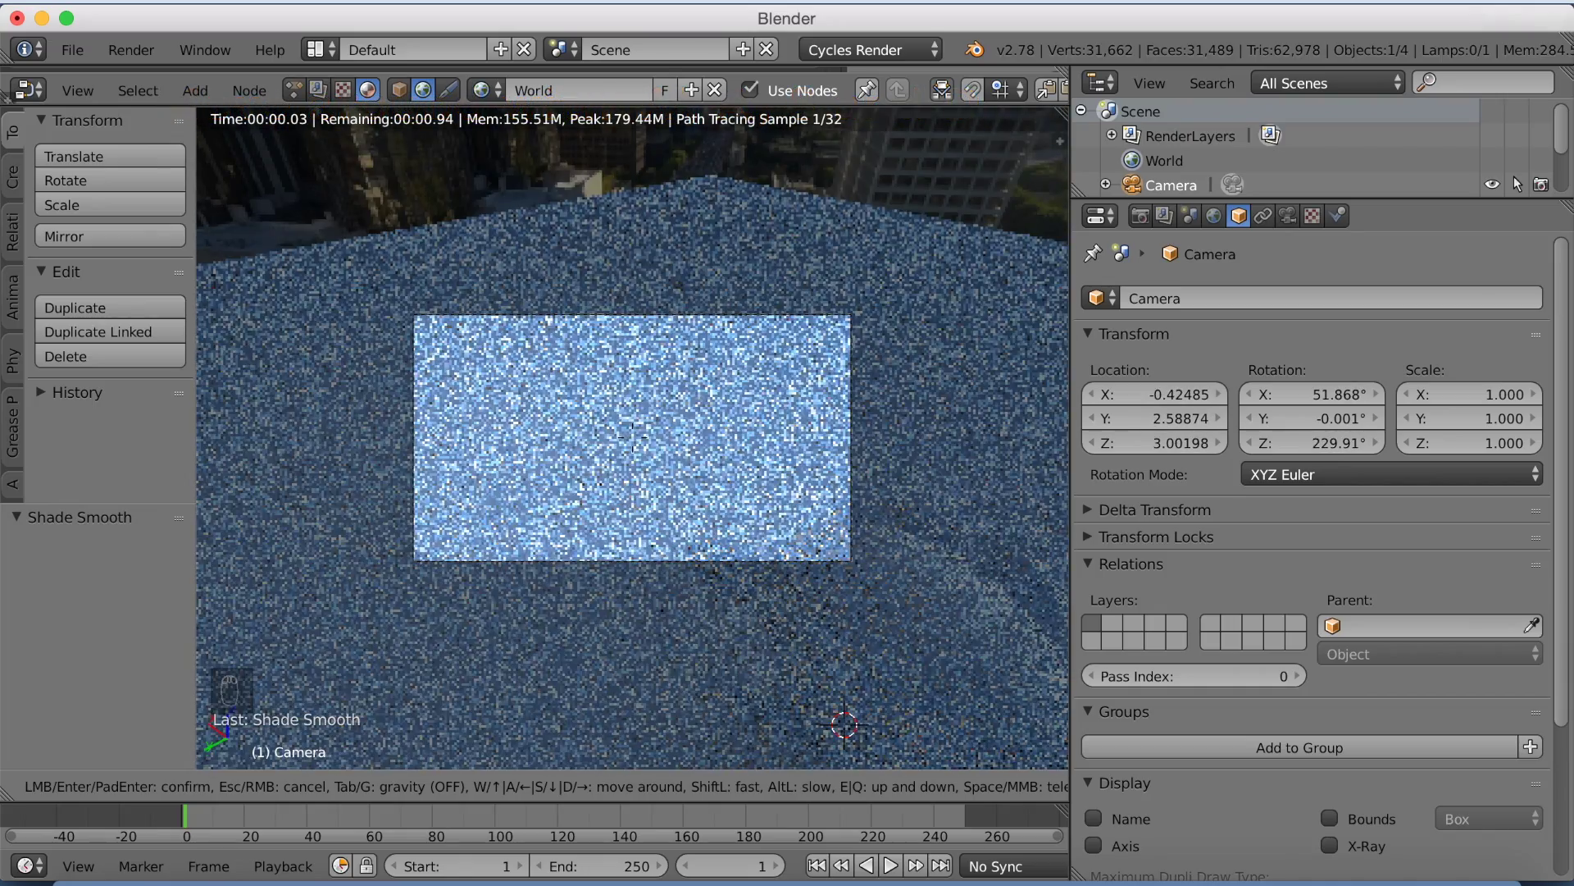
pyautogui.press('s')
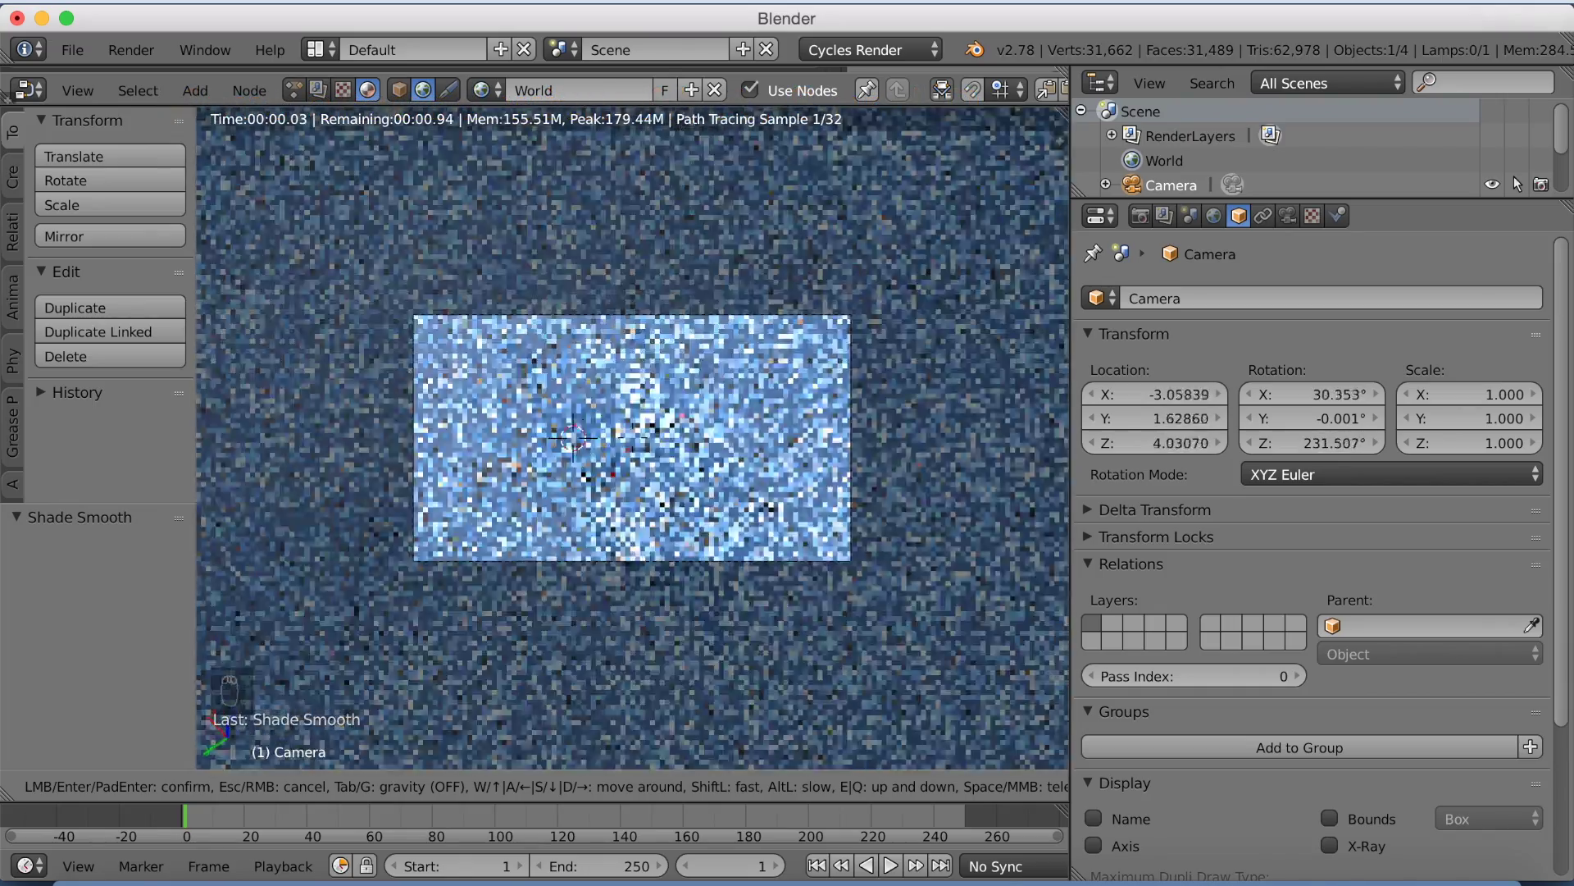
pyautogui.press('w')
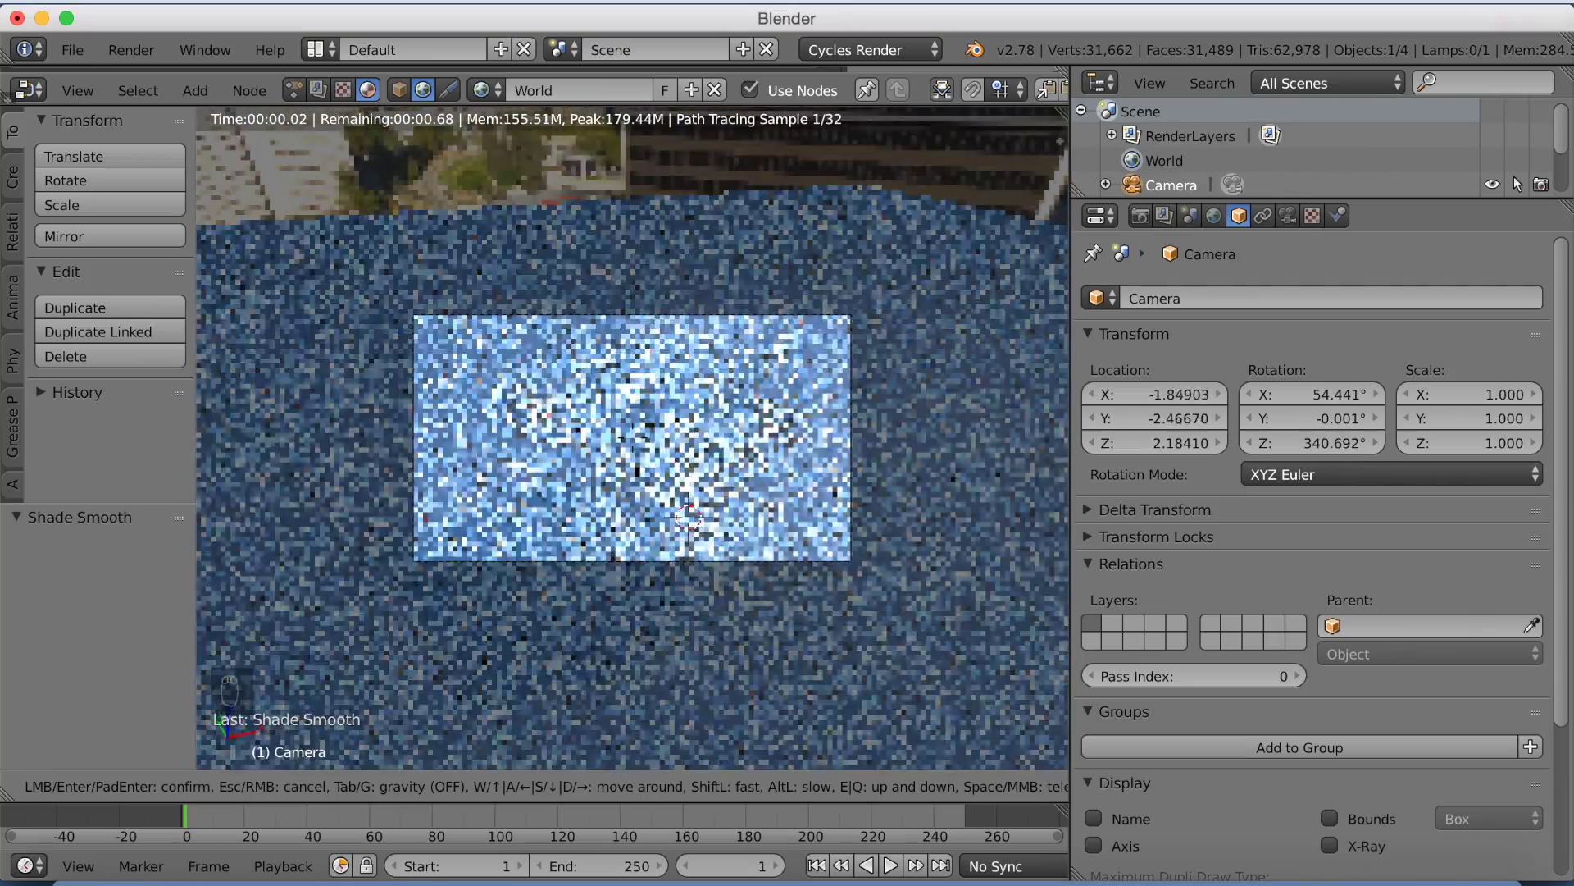
pyautogui.press('a')
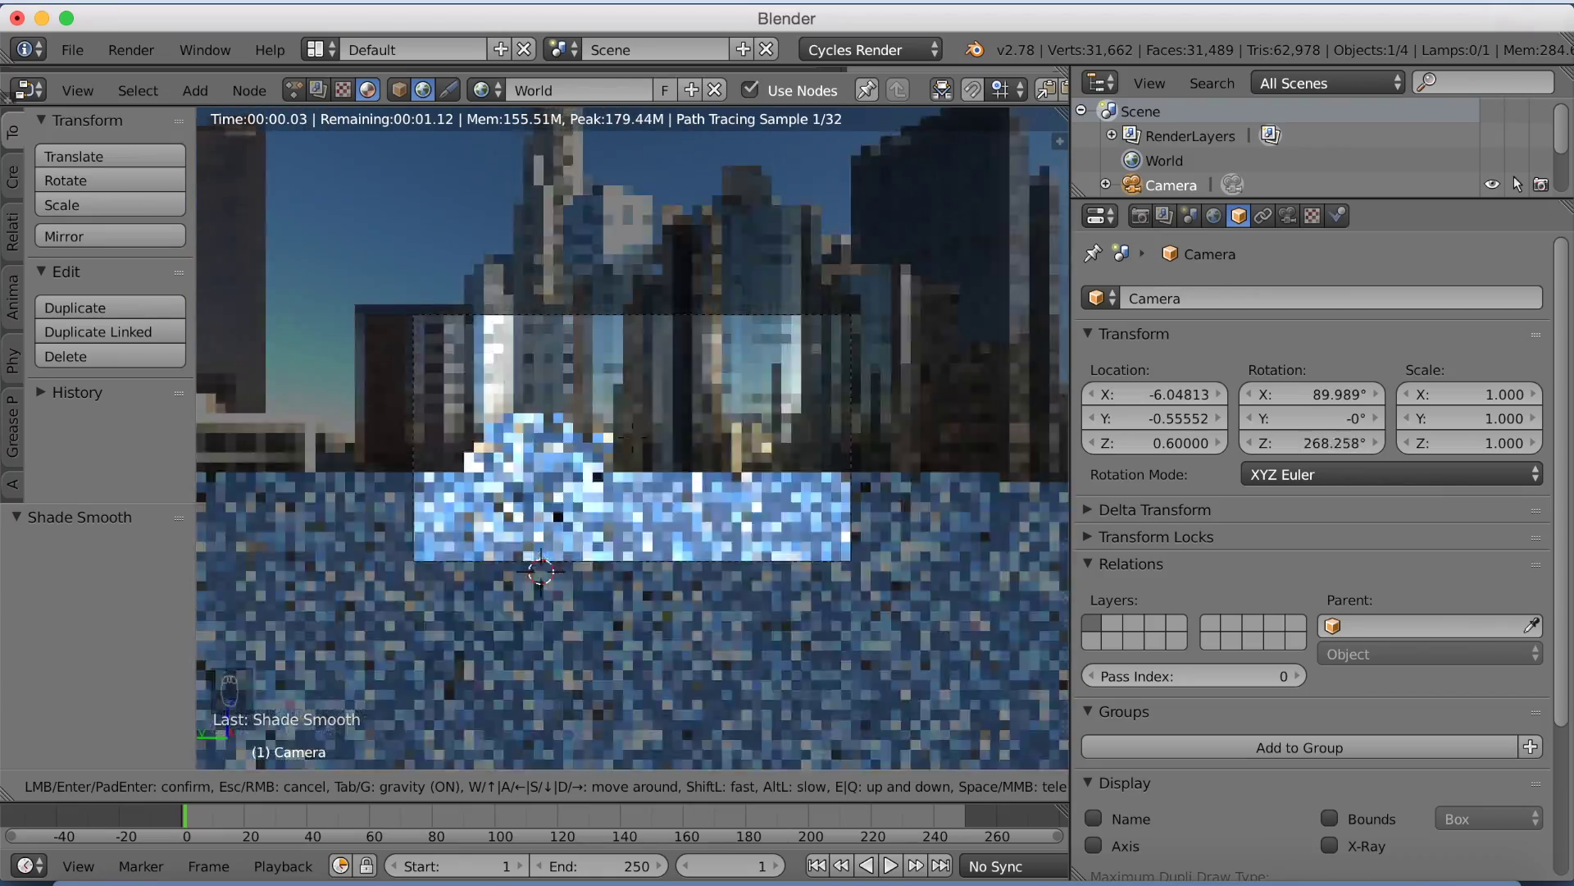
pyautogui.press('Tab')
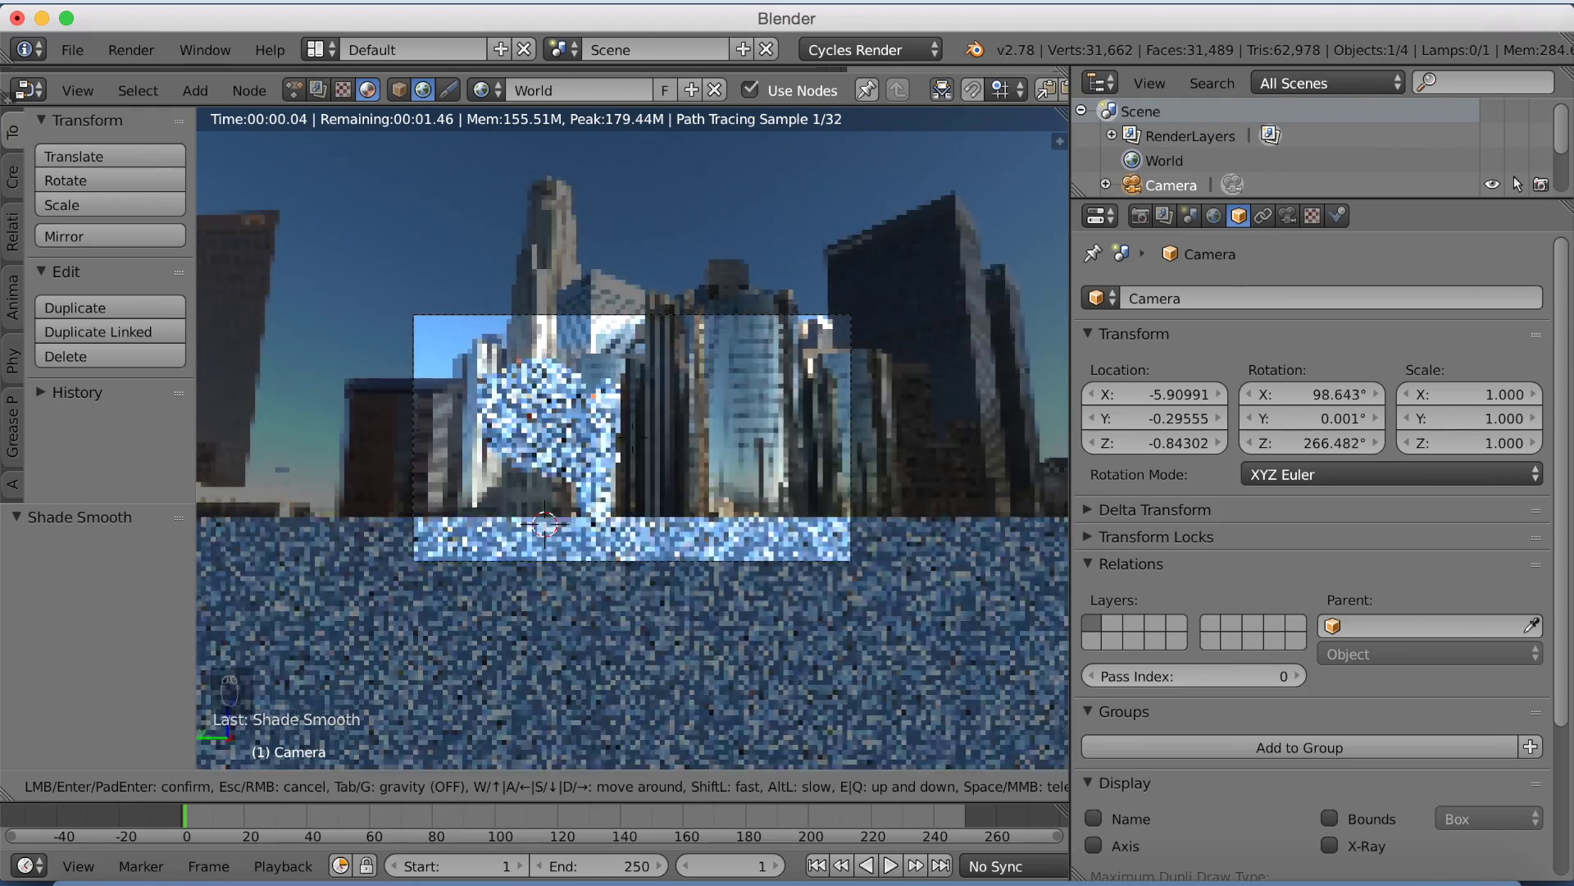
# Rotate Suzanne about the global Z axis to -13.919° so it faces the camera.
pyautogui.click(602, 422)
pyautogui.rightClick(609, 419)
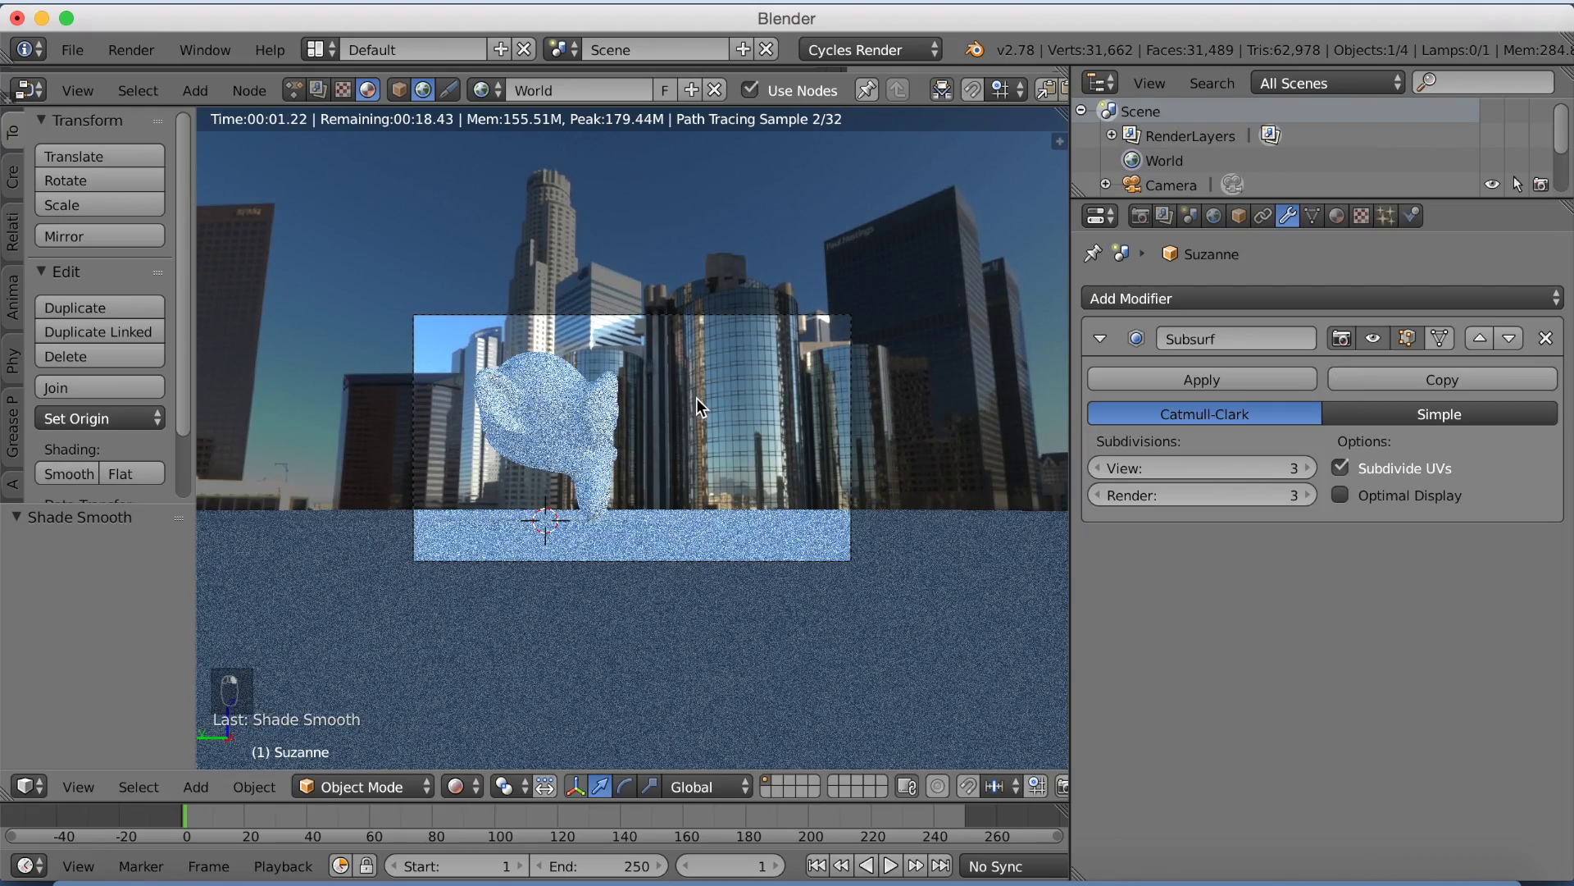
pyautogui.press('r')
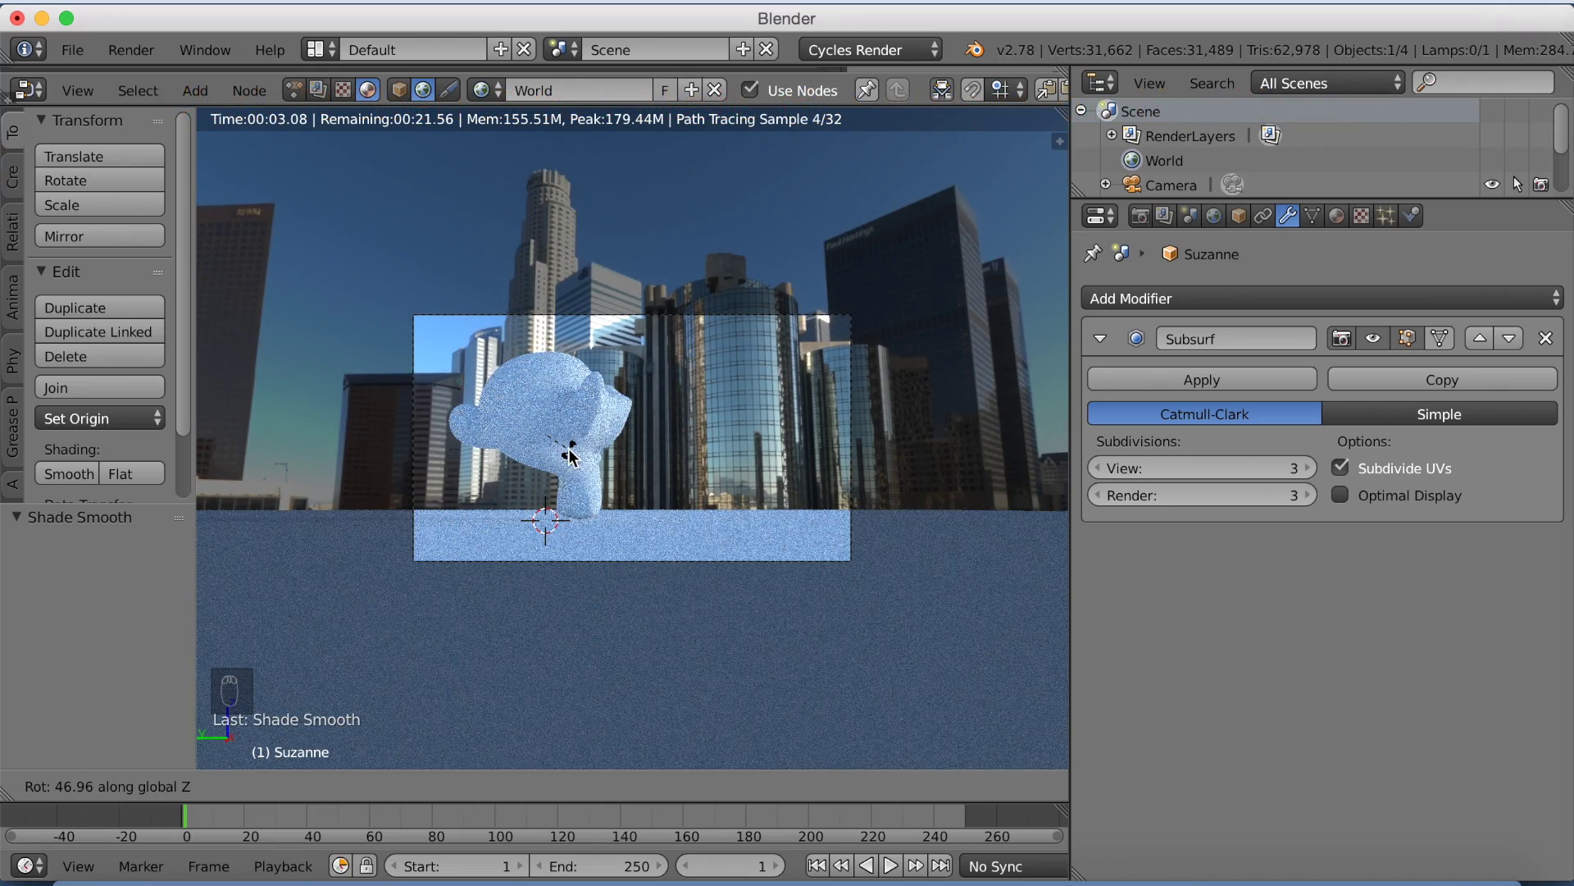
pyautogui.click(572, 457)
pyautogui.hotkey('shift', 'z')
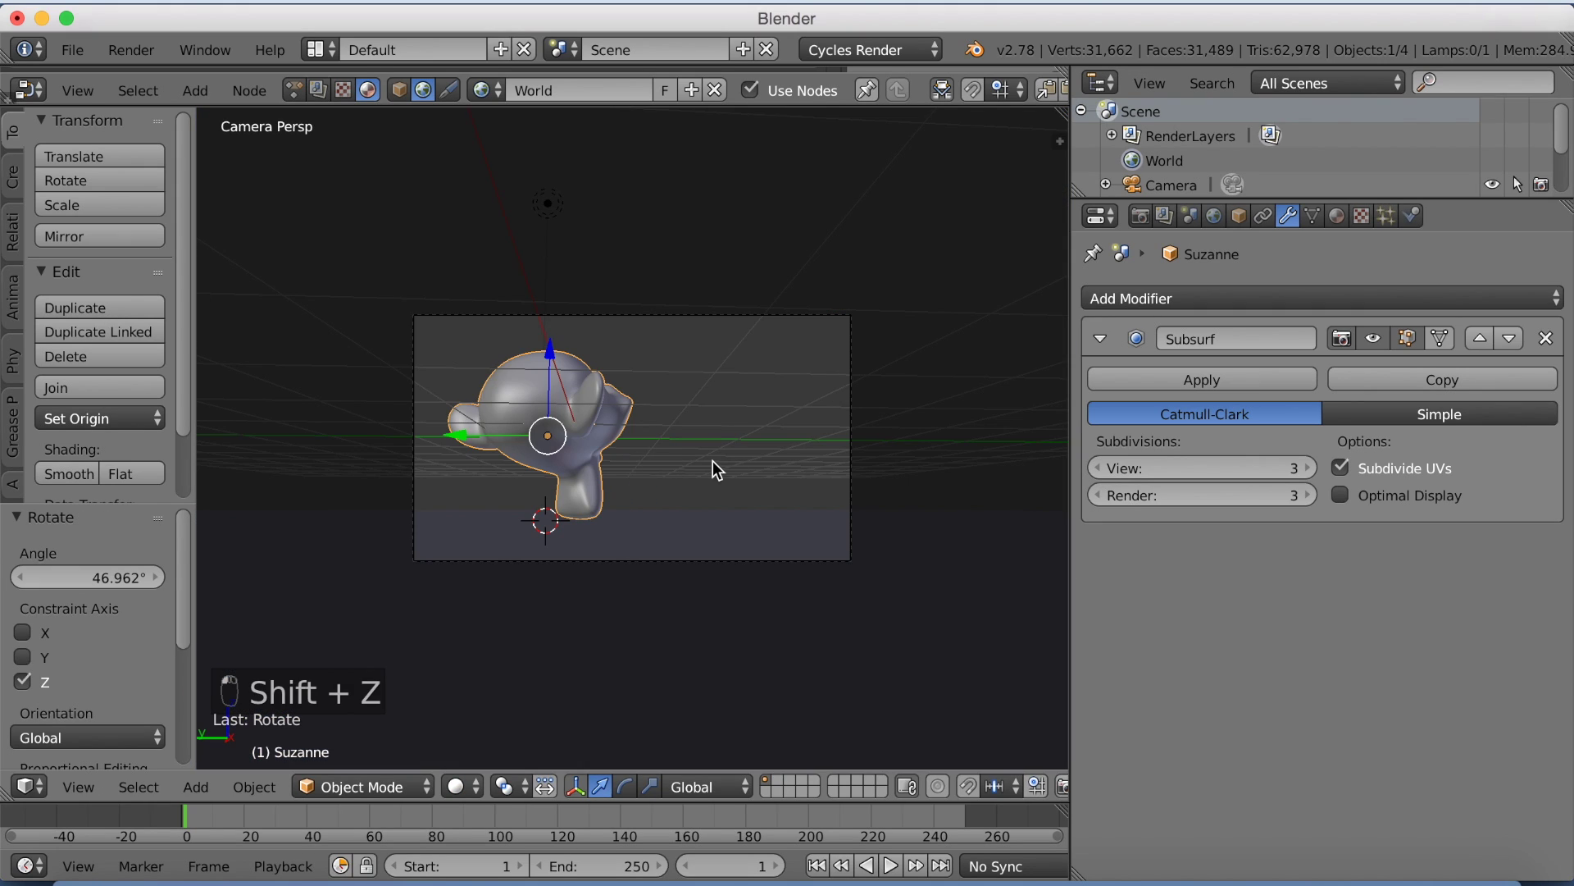
pyautogui.press('r')
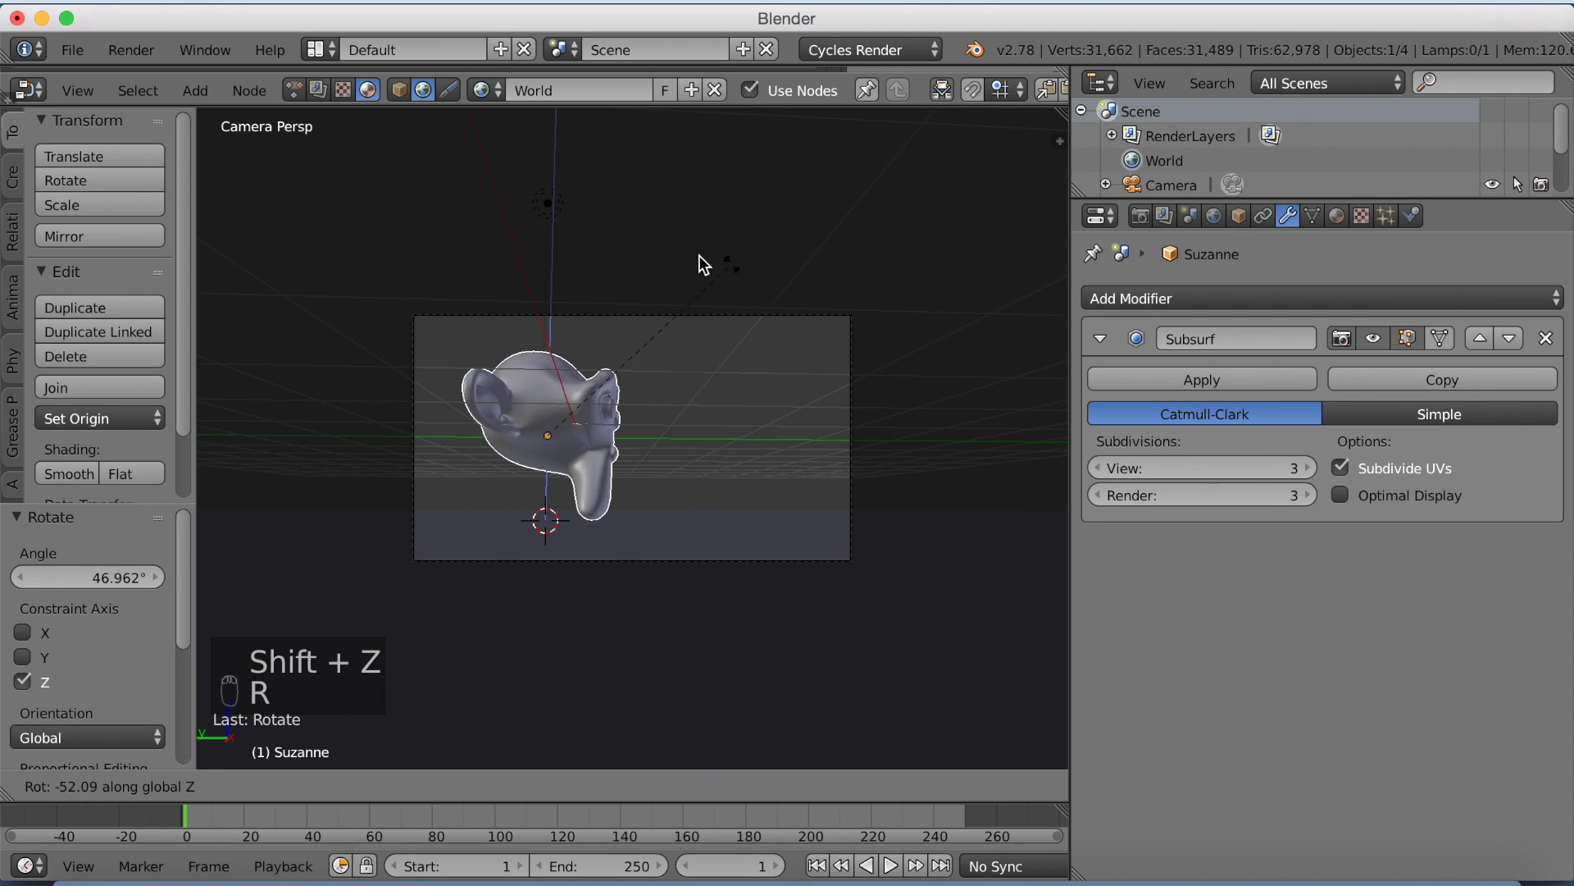
pyautogui.click(566, 328)
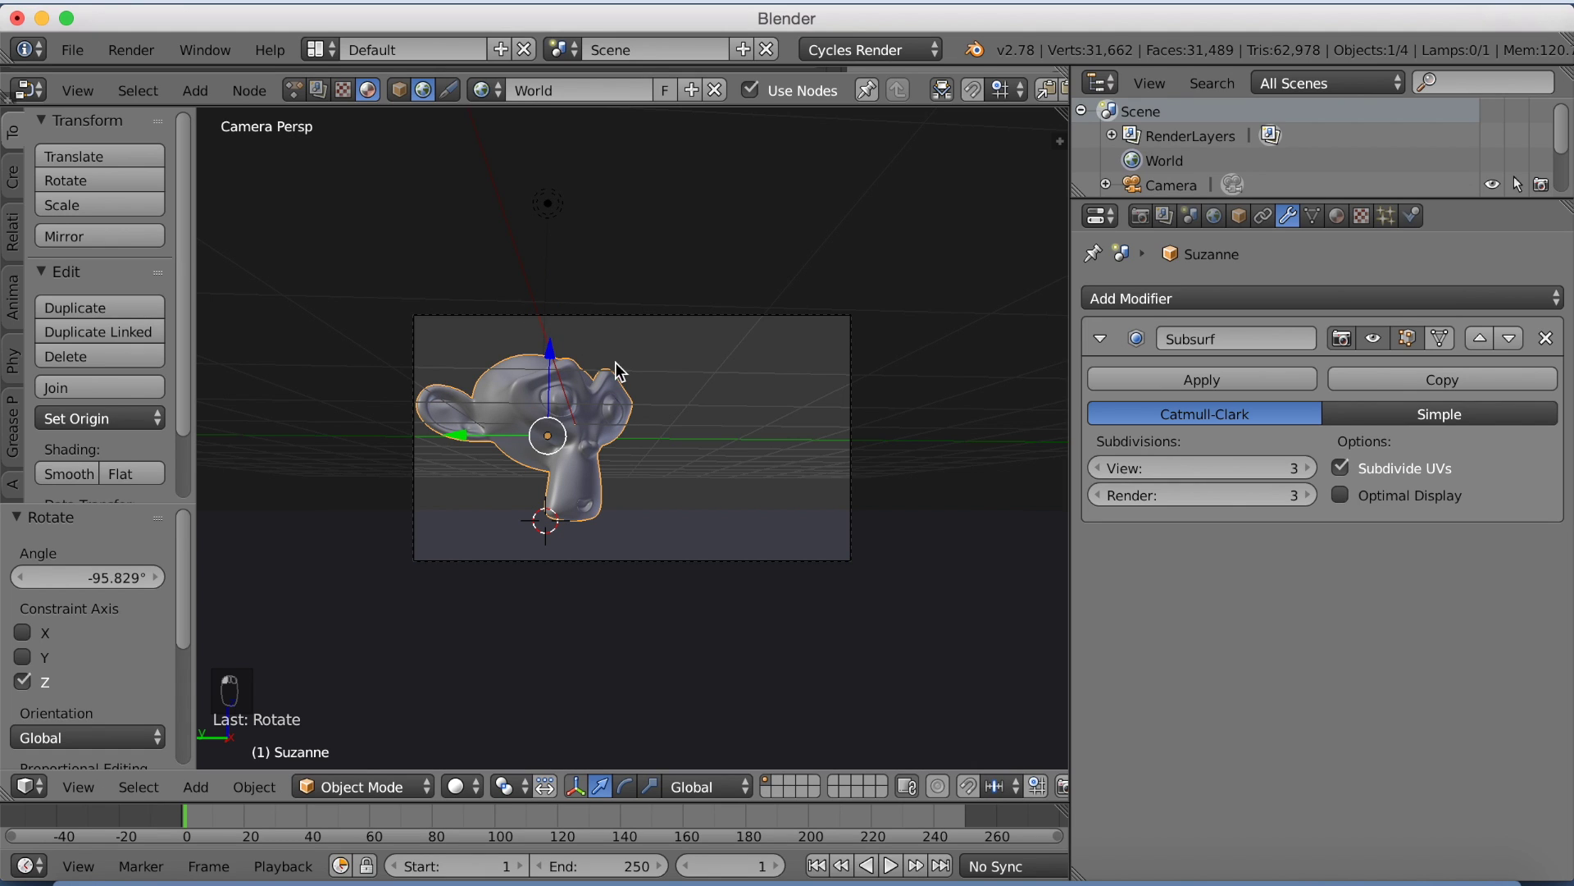
pyautogui.press('r')
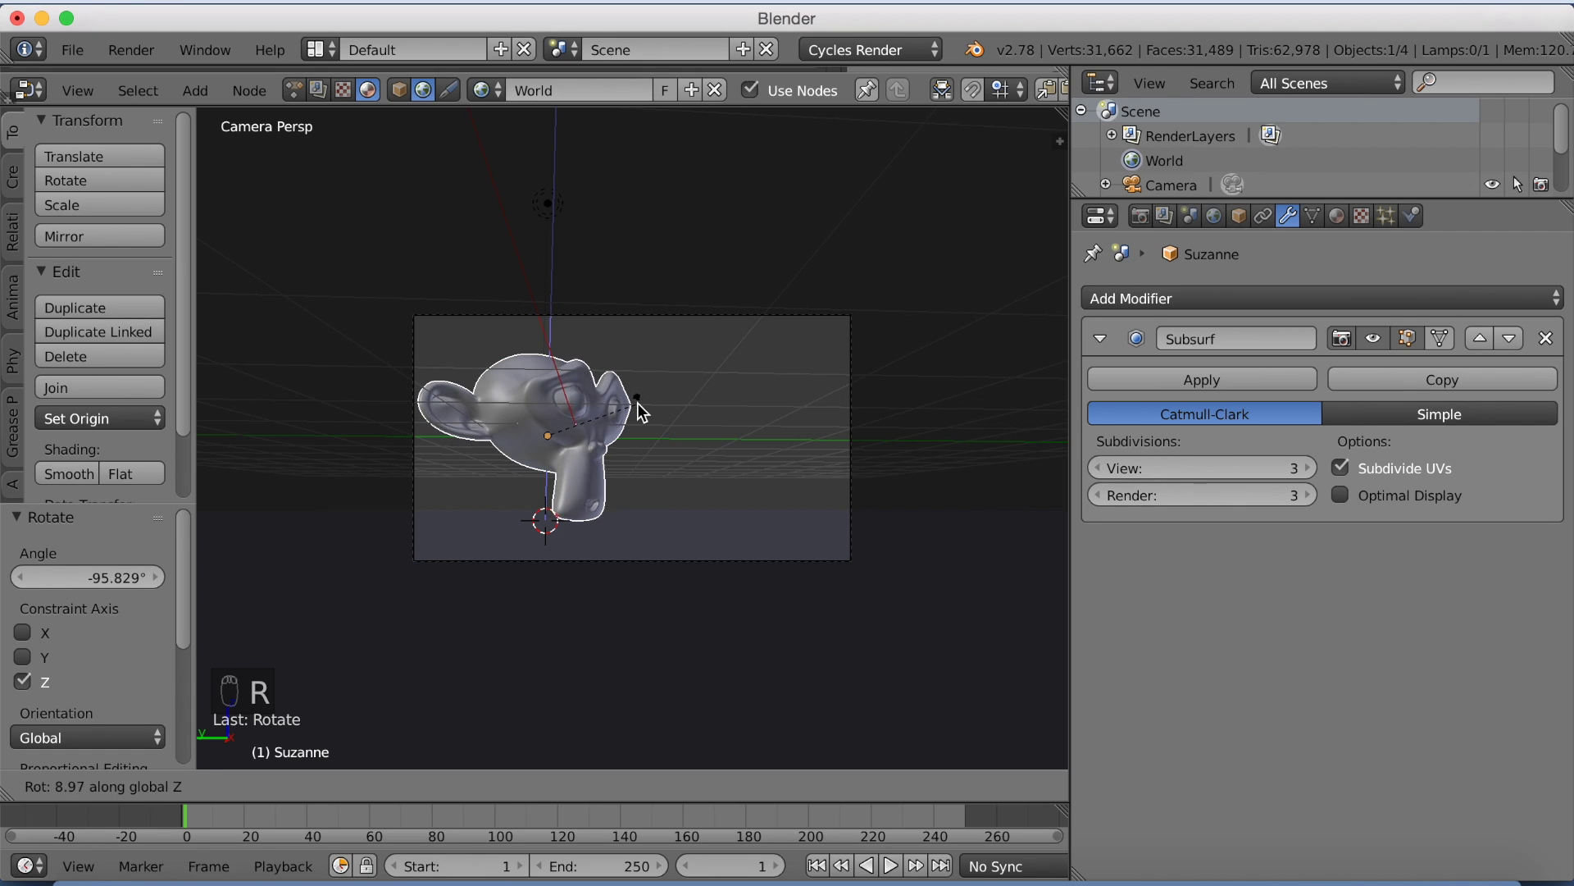
pyautogui.click(633, 354)
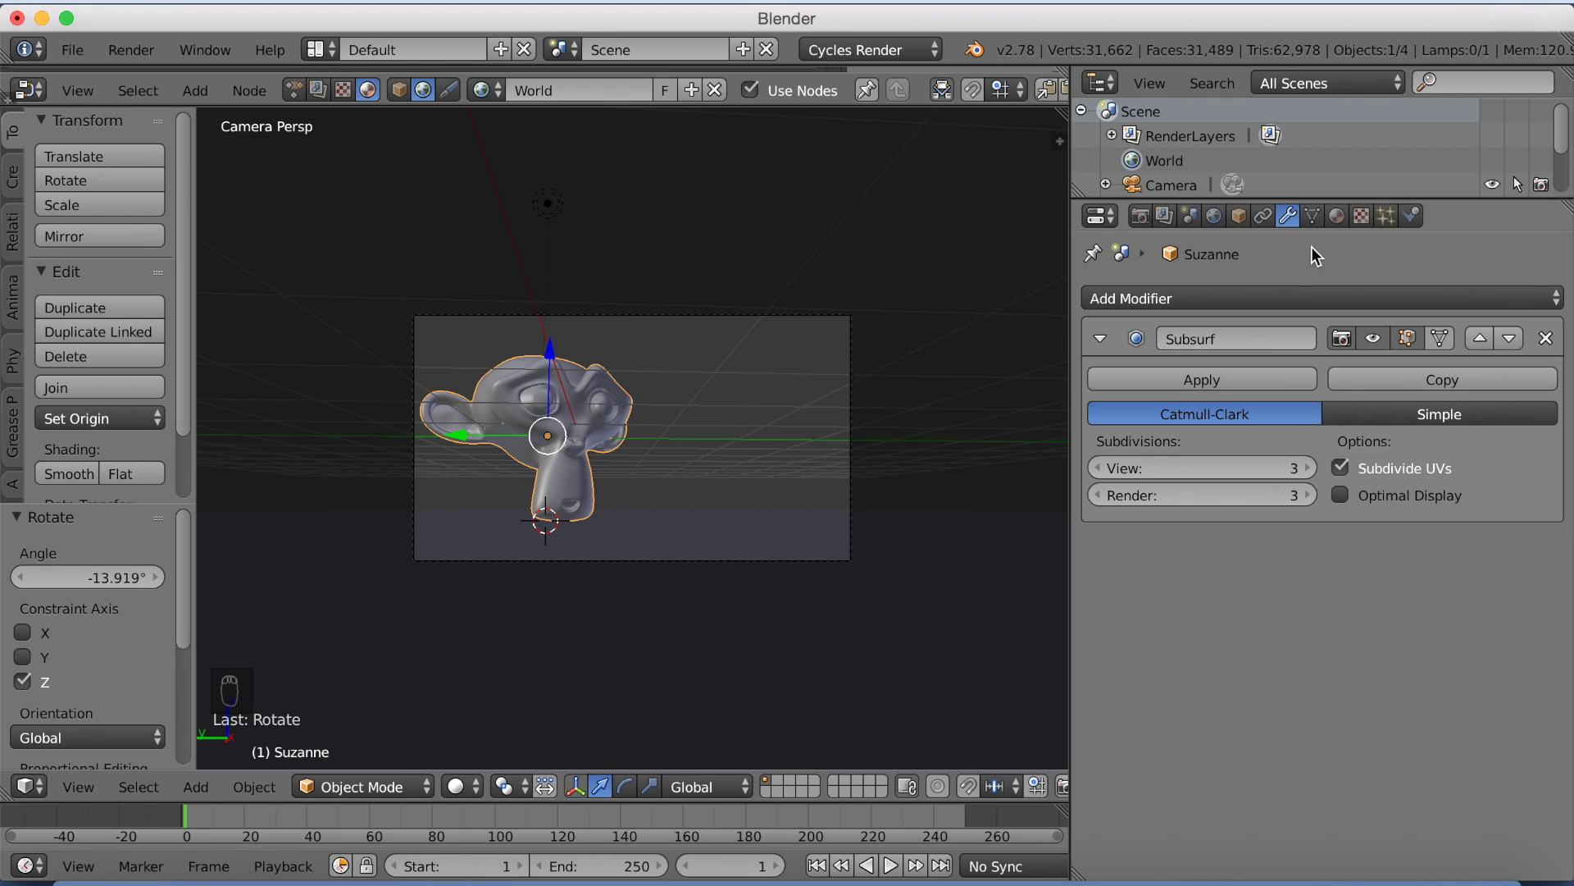
# Create a new material for the monkey with a Glossy BSDF surface, previewed rendered.
pyautogui.click(1335, 217)
pyautogui.click(1220, 374)
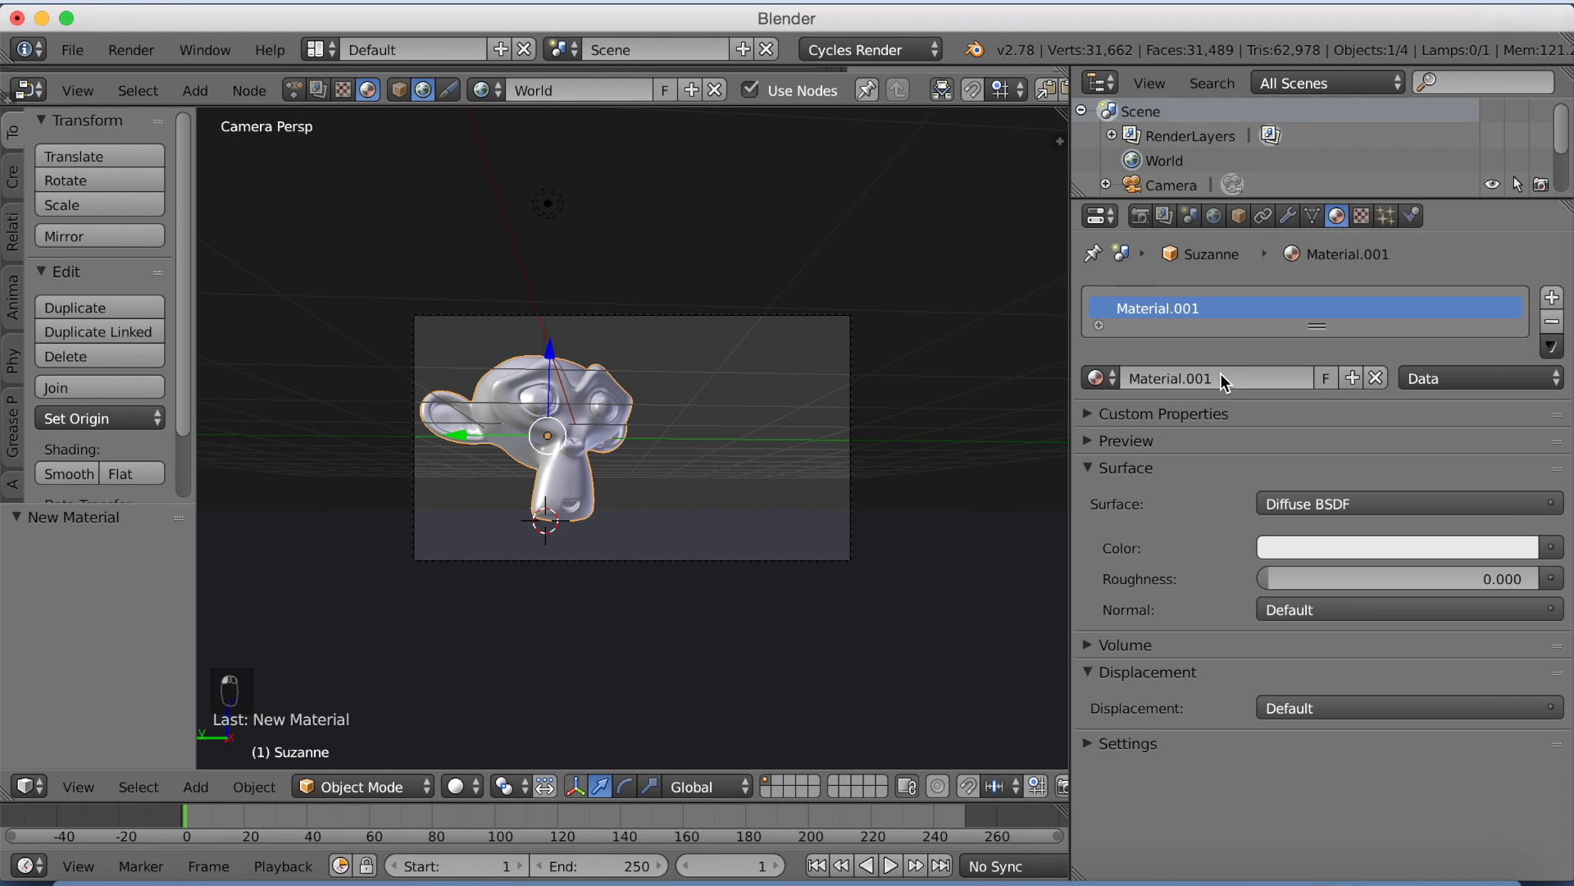
pyautogui.hotkey('shift', 'z')
pyautogui.click(1326, 511)
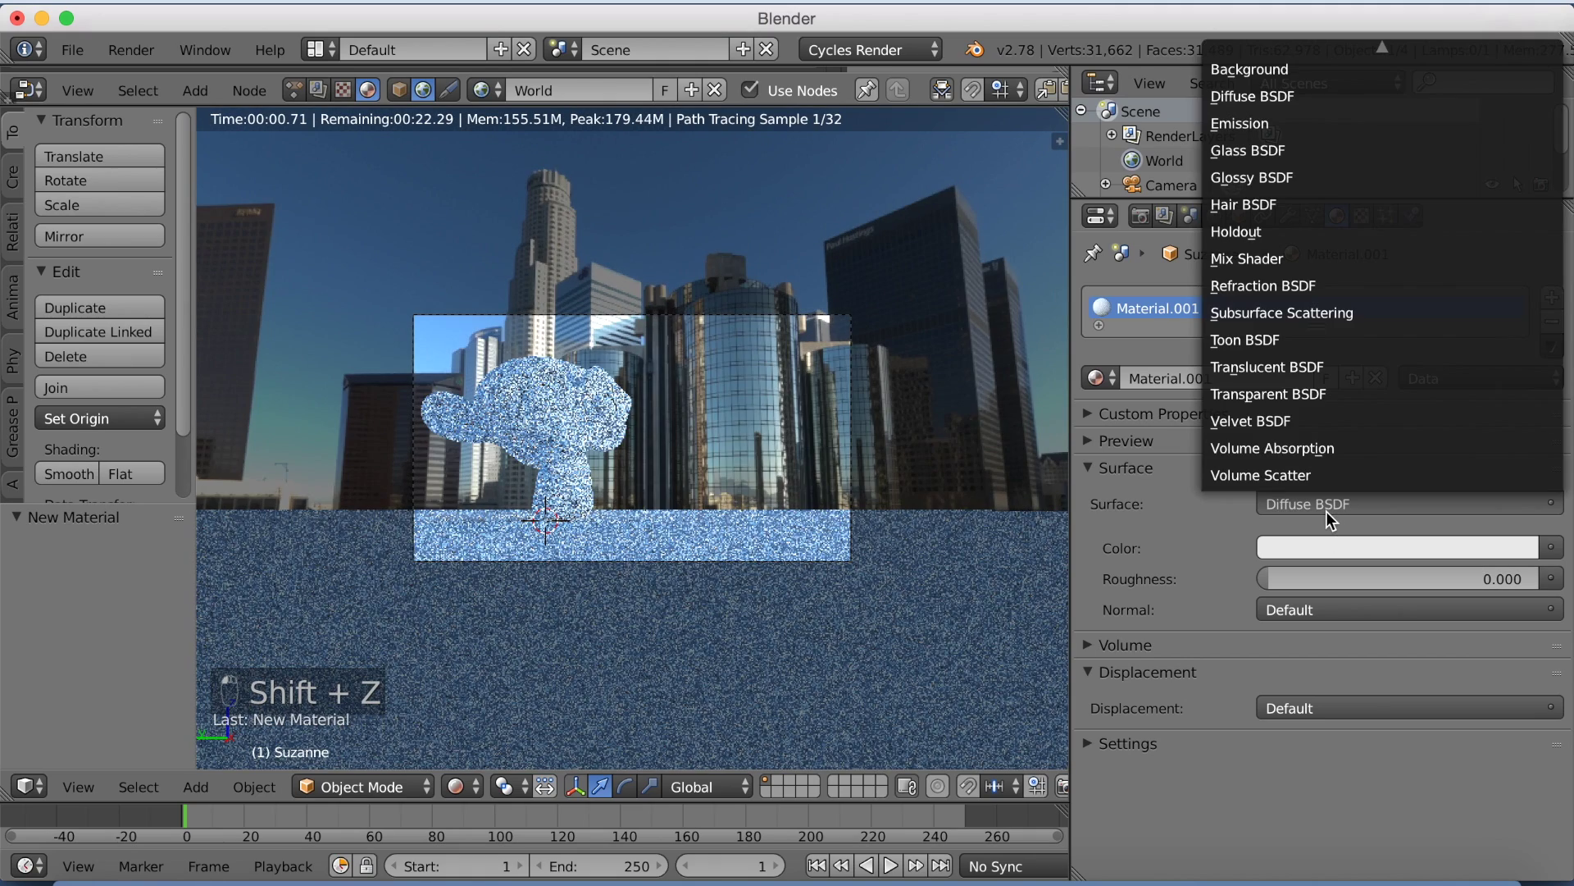
pyautogui.click(1247, 179)
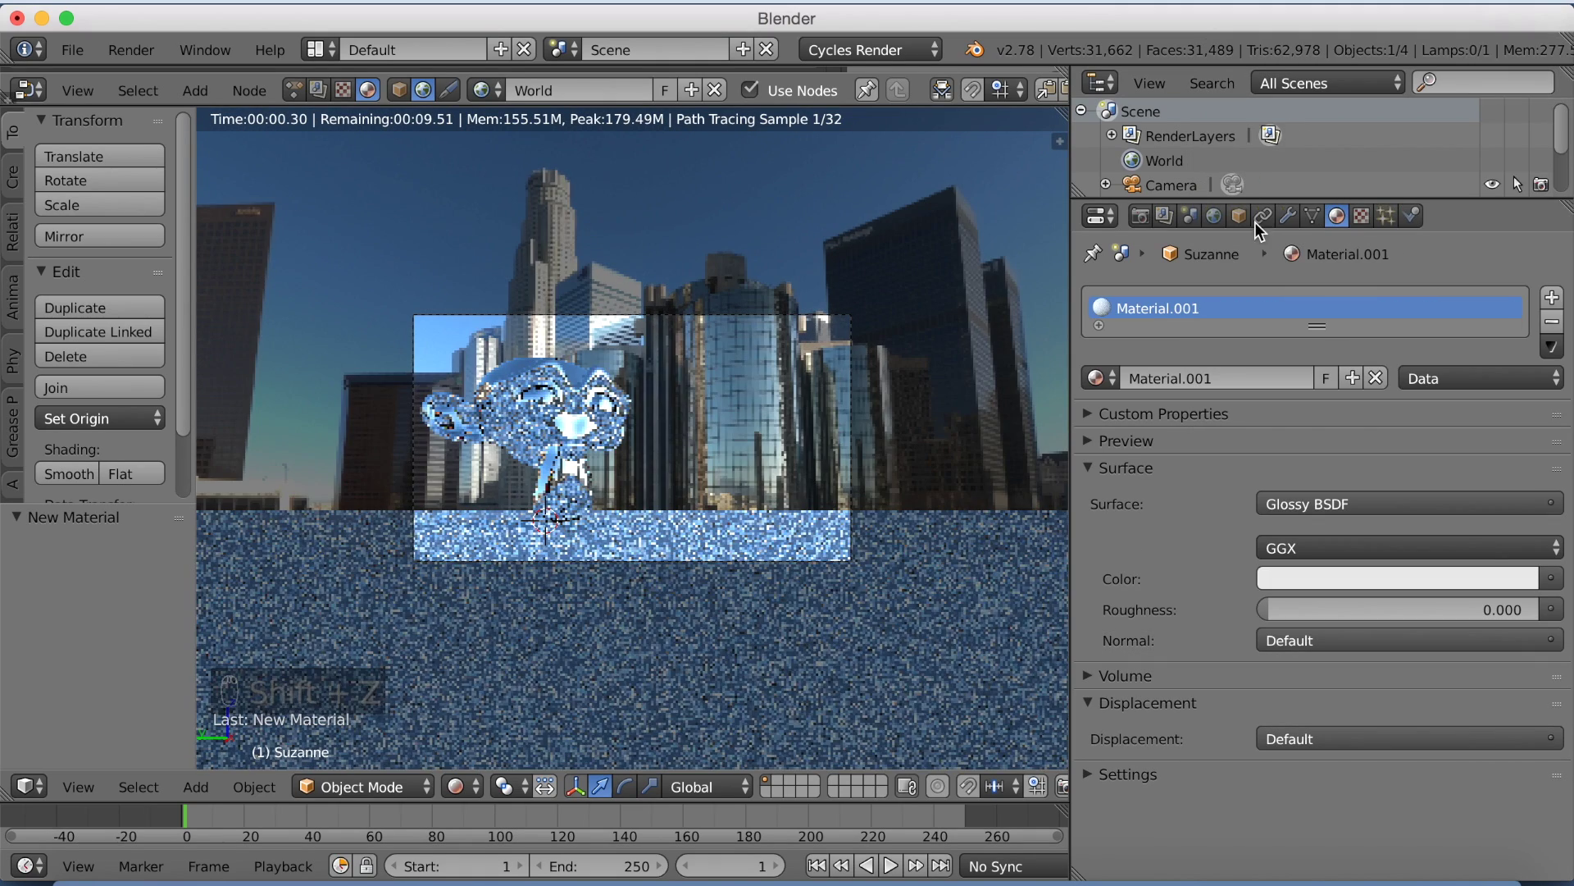
# Set roughness 0.1 and an orange-gold colour (R 0.800, G 0.363, B 0.126).
pyautogui.click(1341, 607)
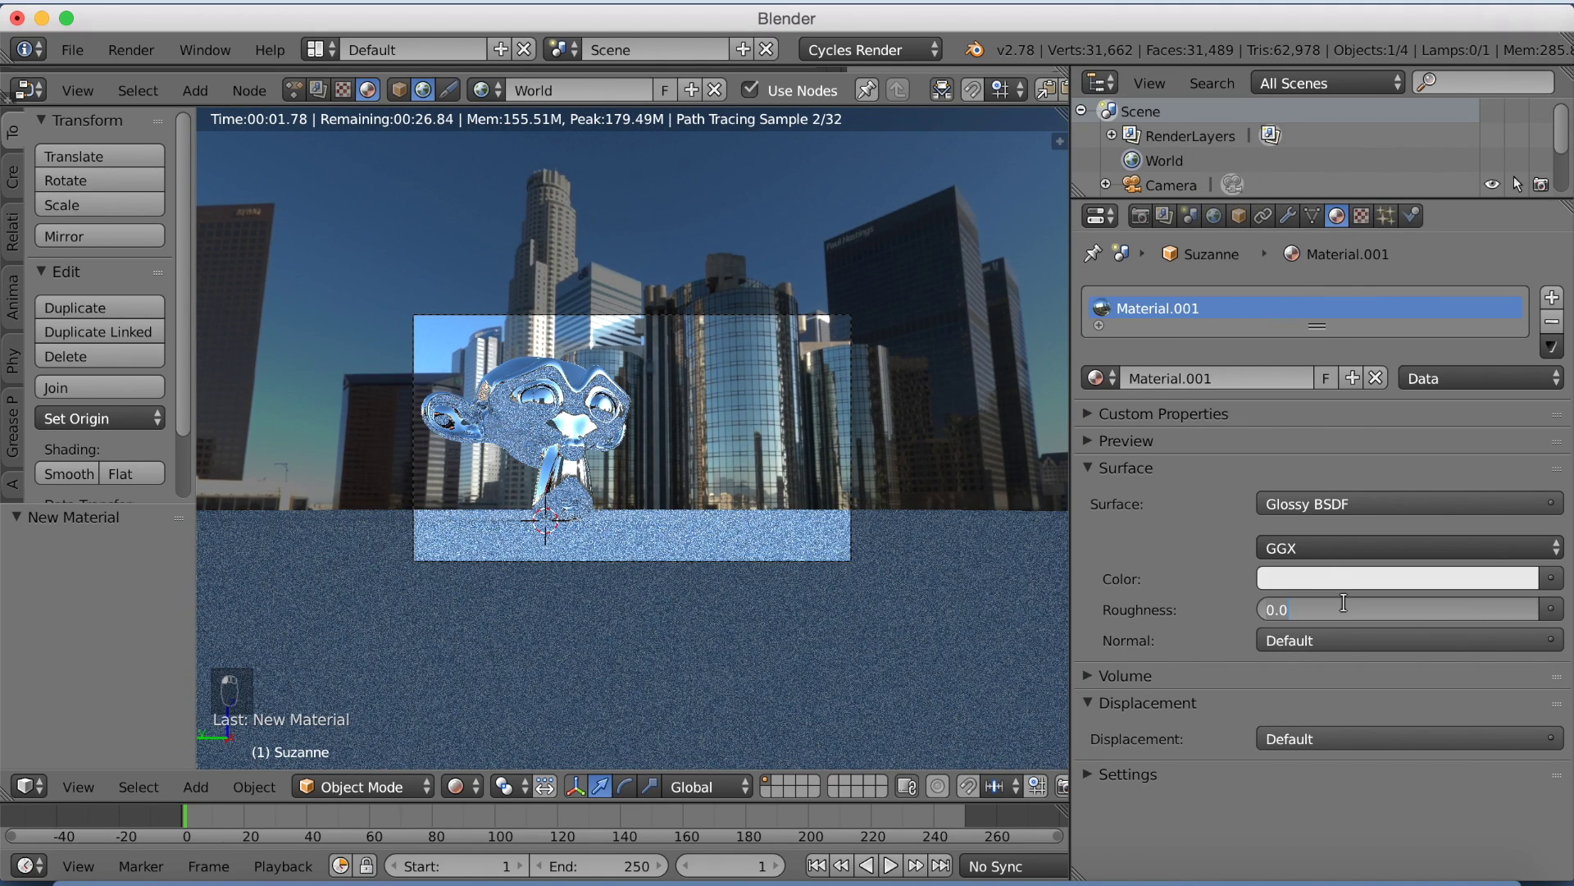
pyautogui.write('0.1')
pyautogui.press('Return')
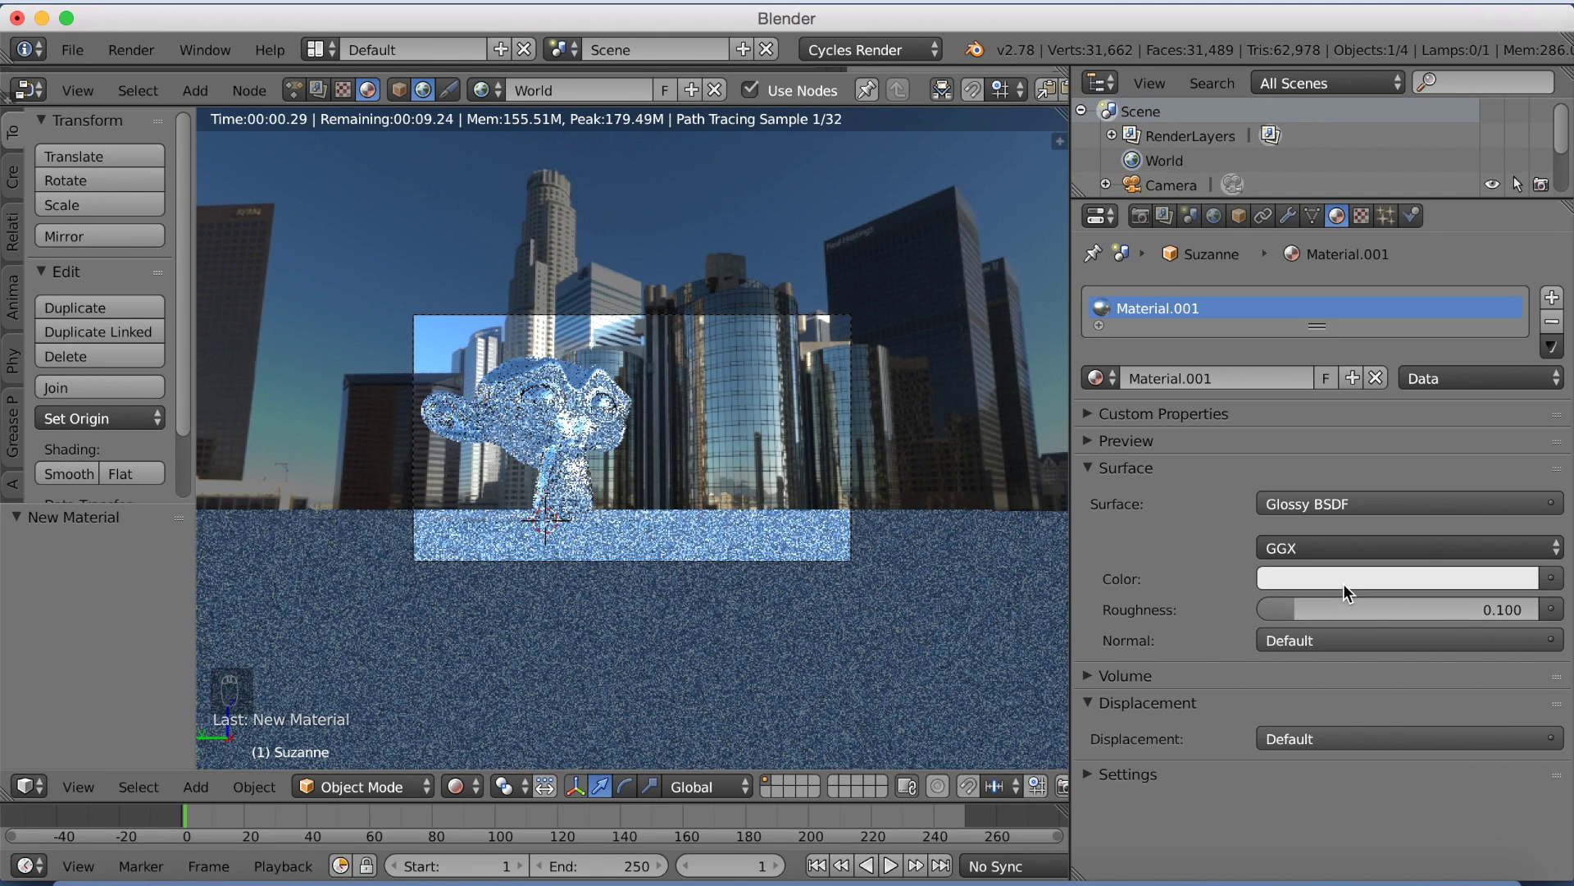
pyautogui.click(1338, 572)
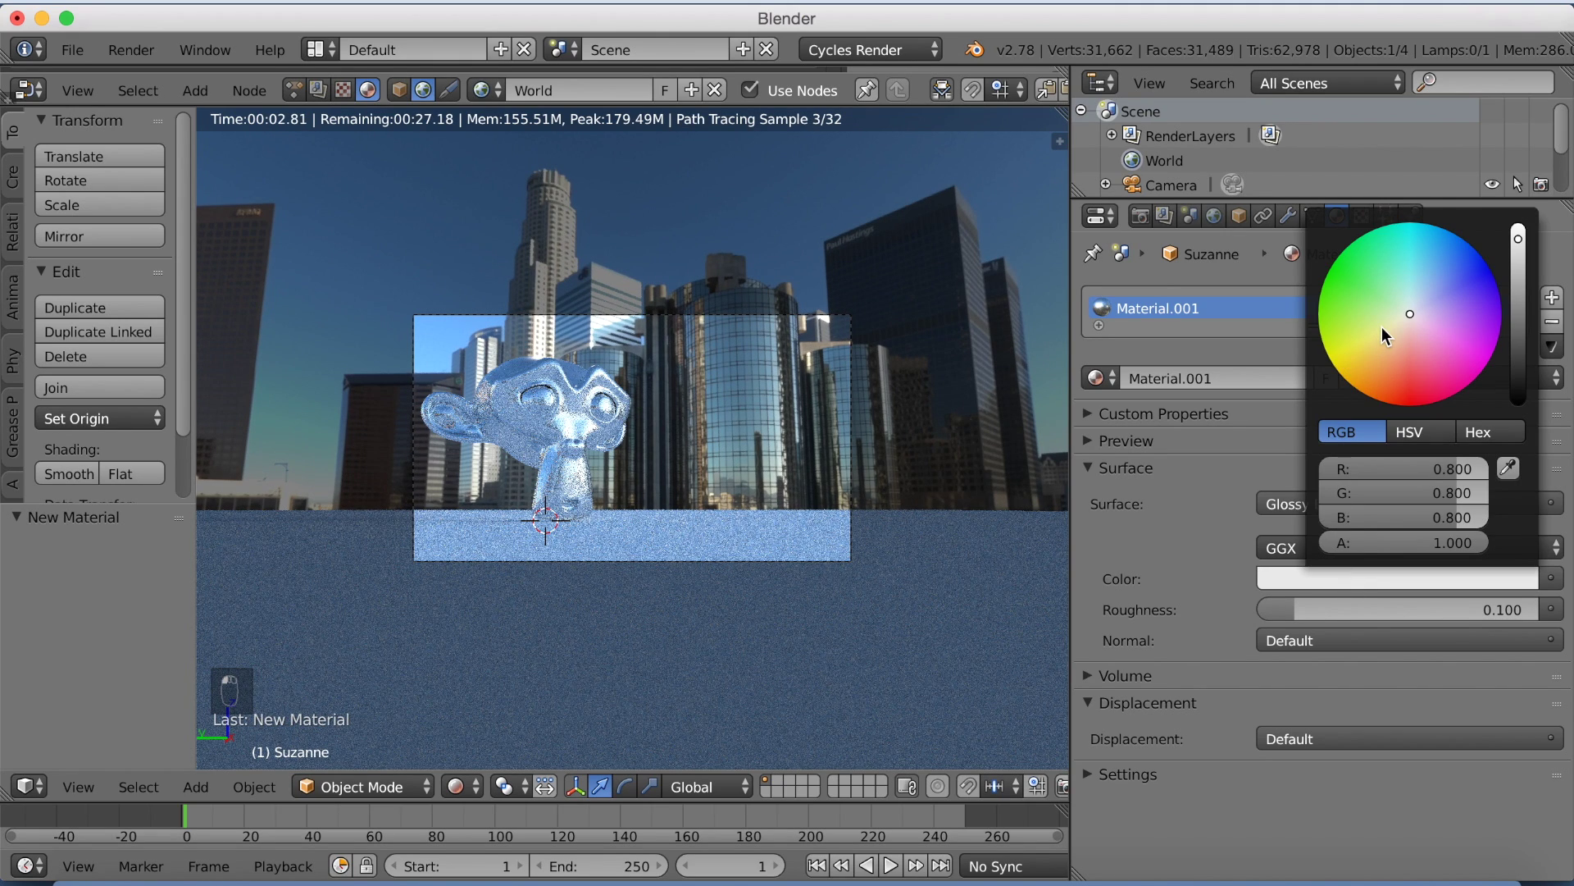
pyautogui.click(1384, 354)
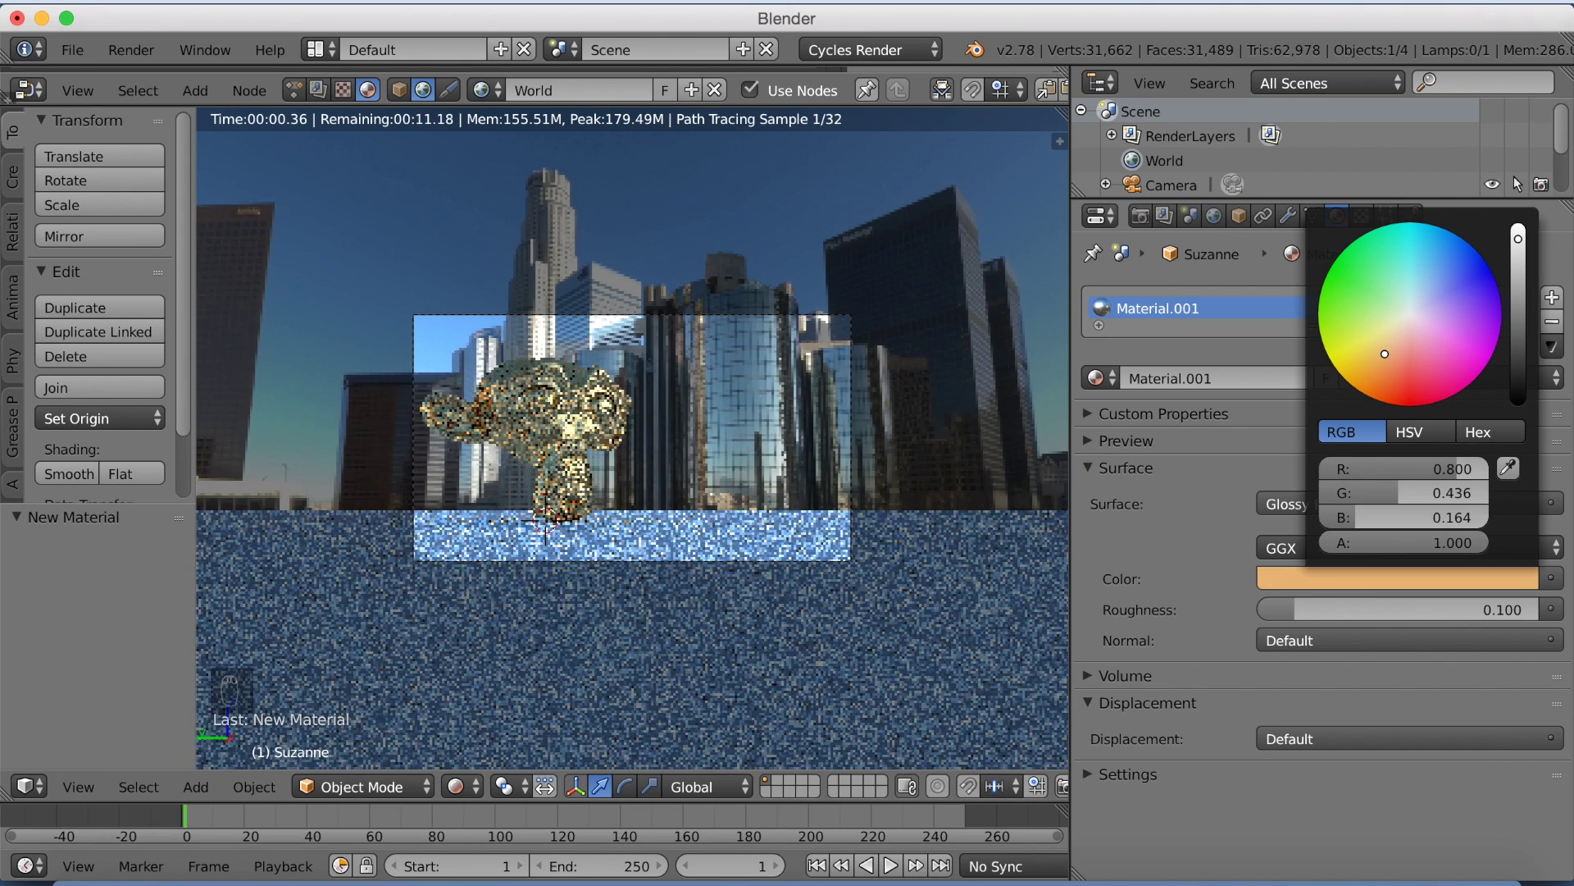
pyautogui.click(1385, 360)
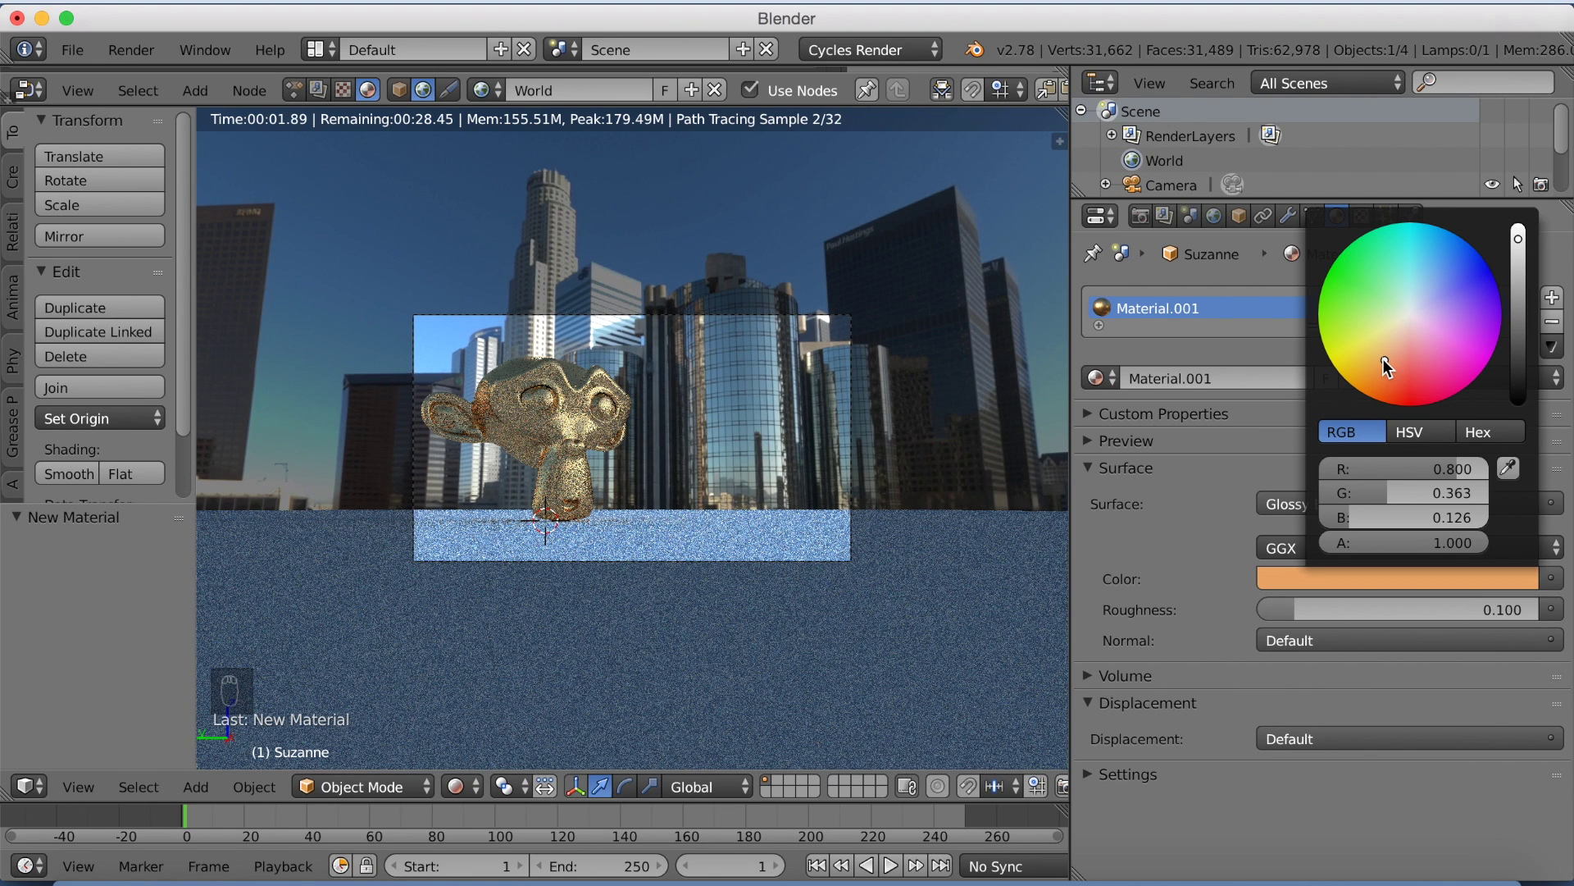
pyautogui.rightClick(775, 534)
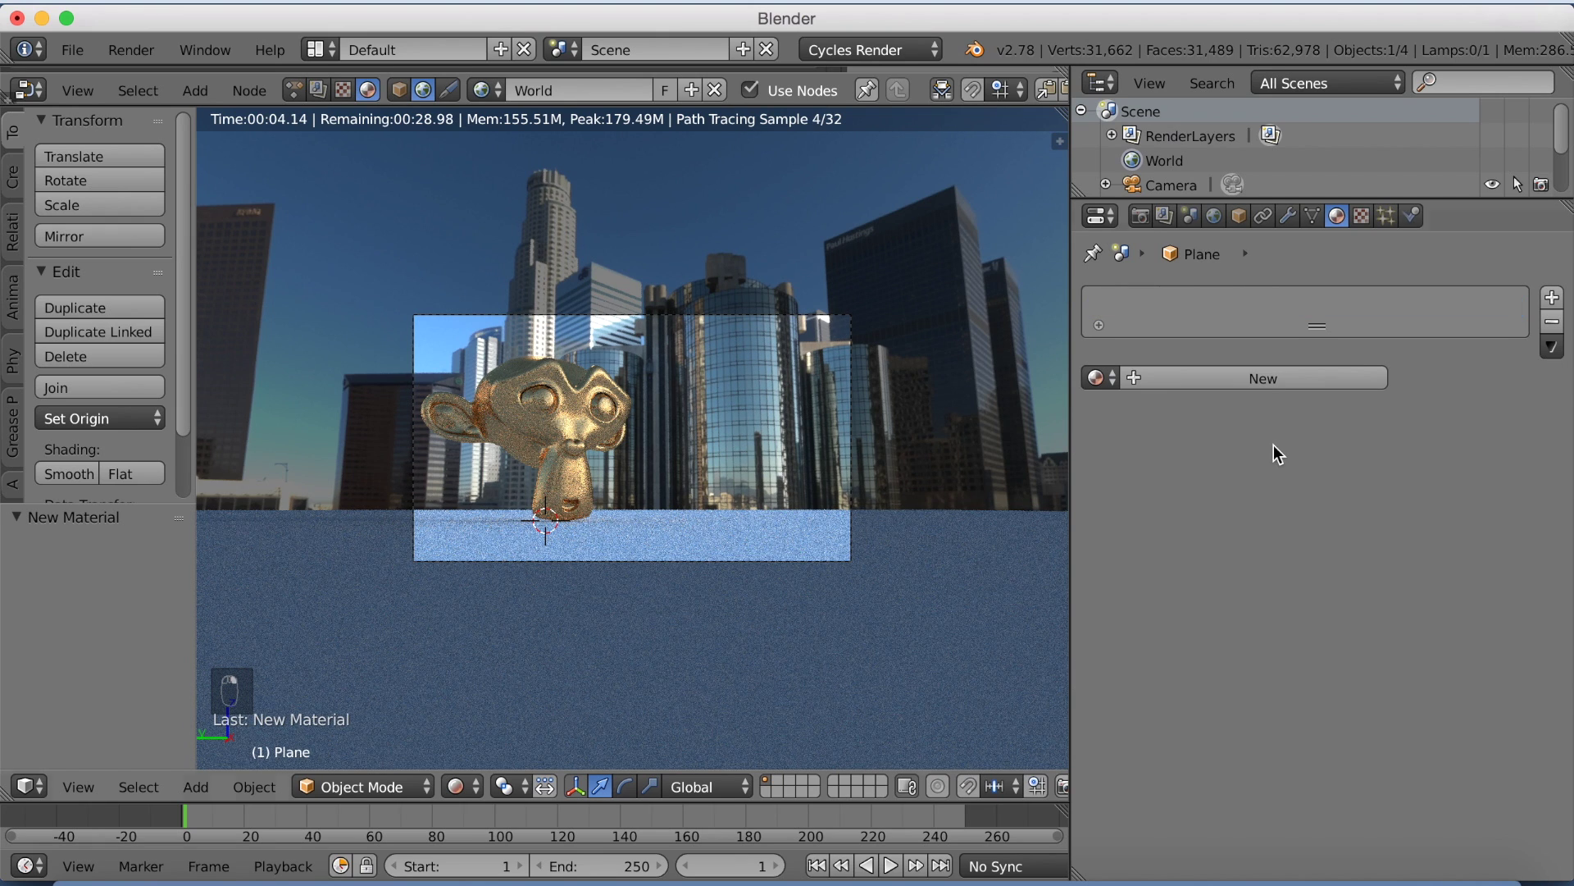
# Give the ground plane a new Diffuse BSDF material, Material.002, coloured light blue.
pyautogui.click(1244, 378)
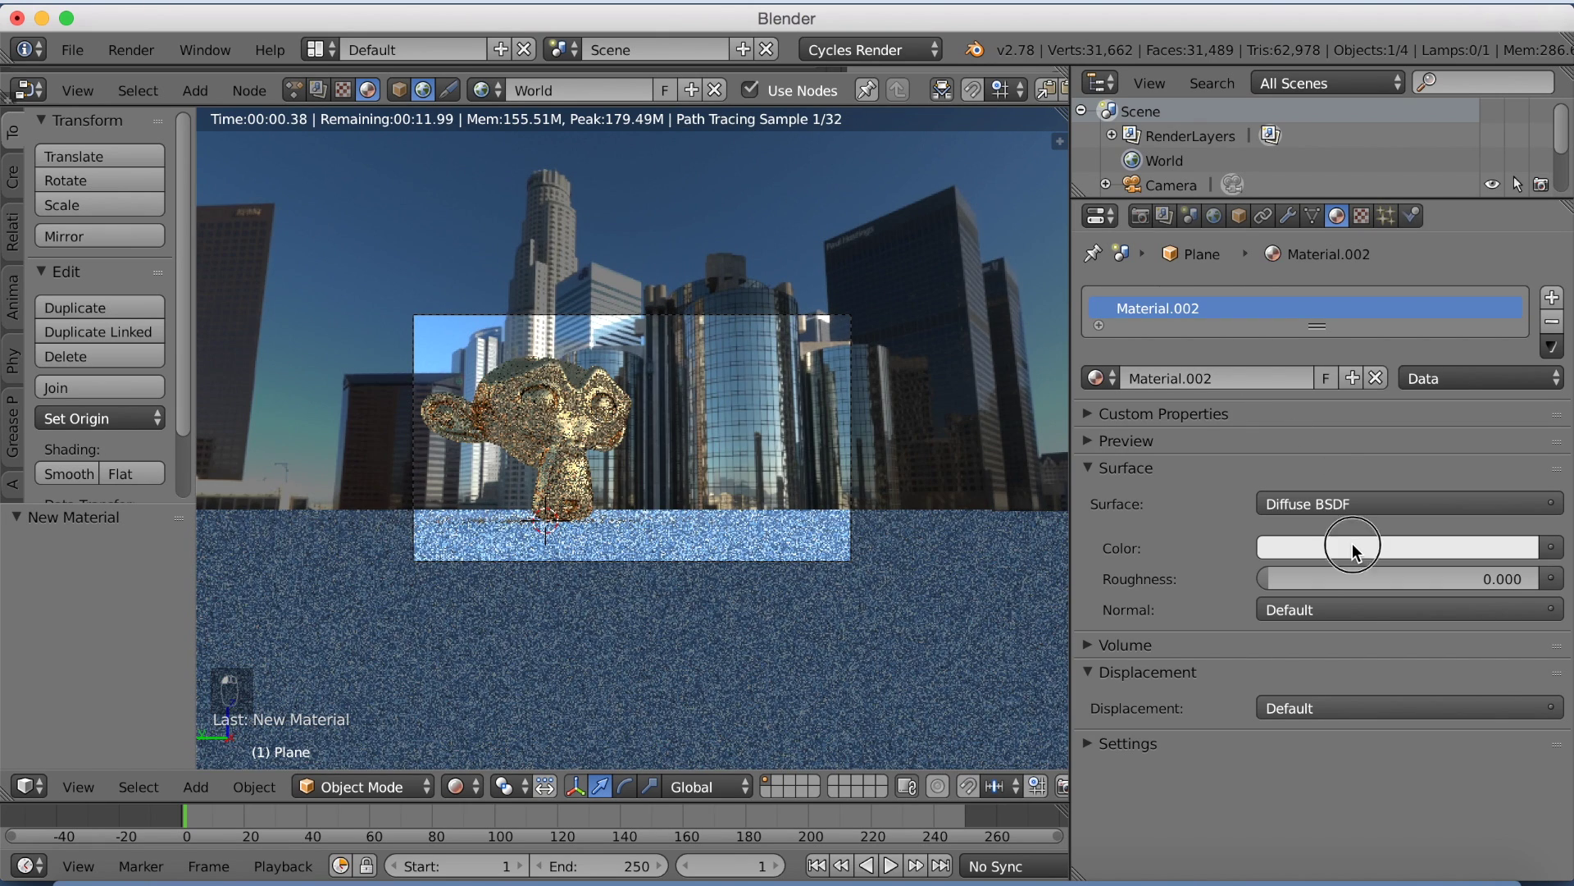
pyautogui.click(1351, 548)
pyautogui.click(1417, 274)
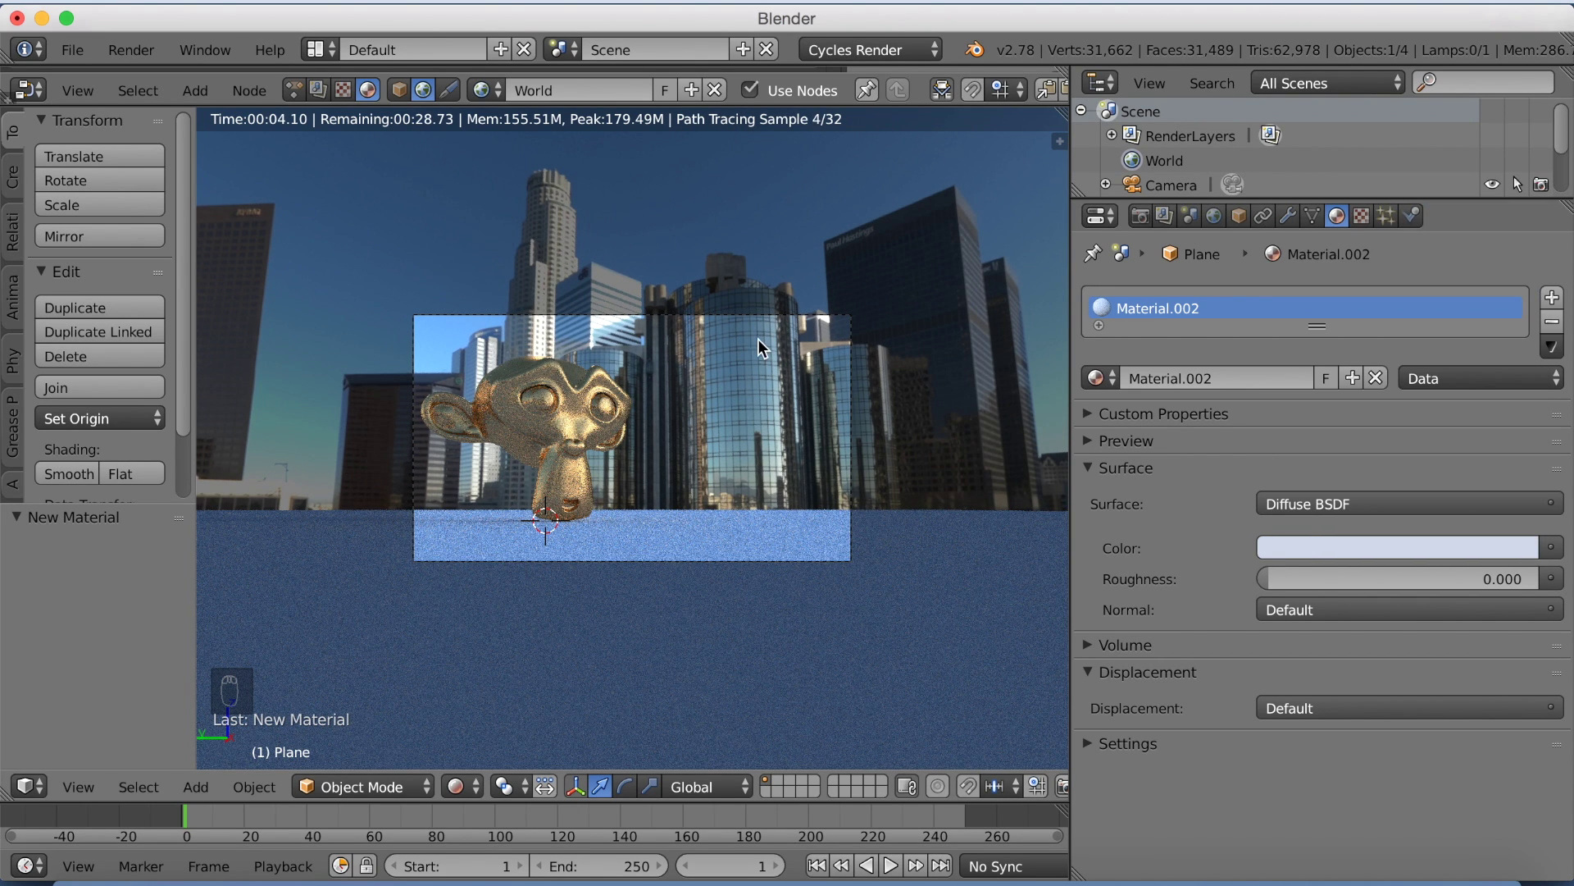
# Reframe the camera closer to the gold monkey head using walk navigation.
pyautogui.rightClick(691, 315)
pyautogui.hotkey('shift', 'f')
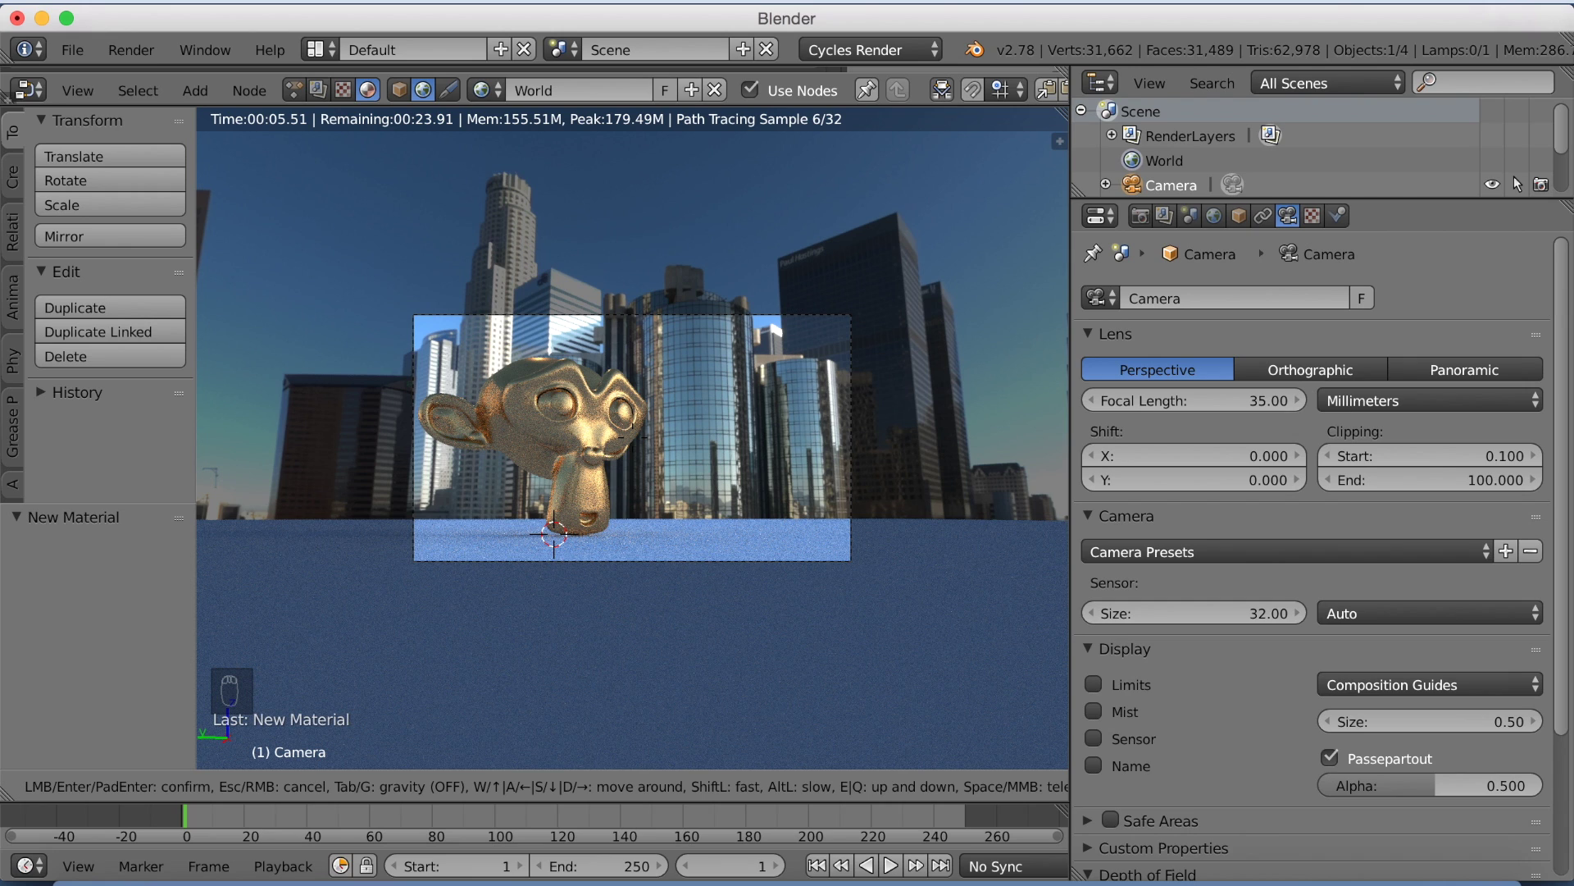
pyautogui.click(774, 435)
# Set the render resolution scale to 100% for a full 1920×1080 output.
pyautogui.click(1141, 216)
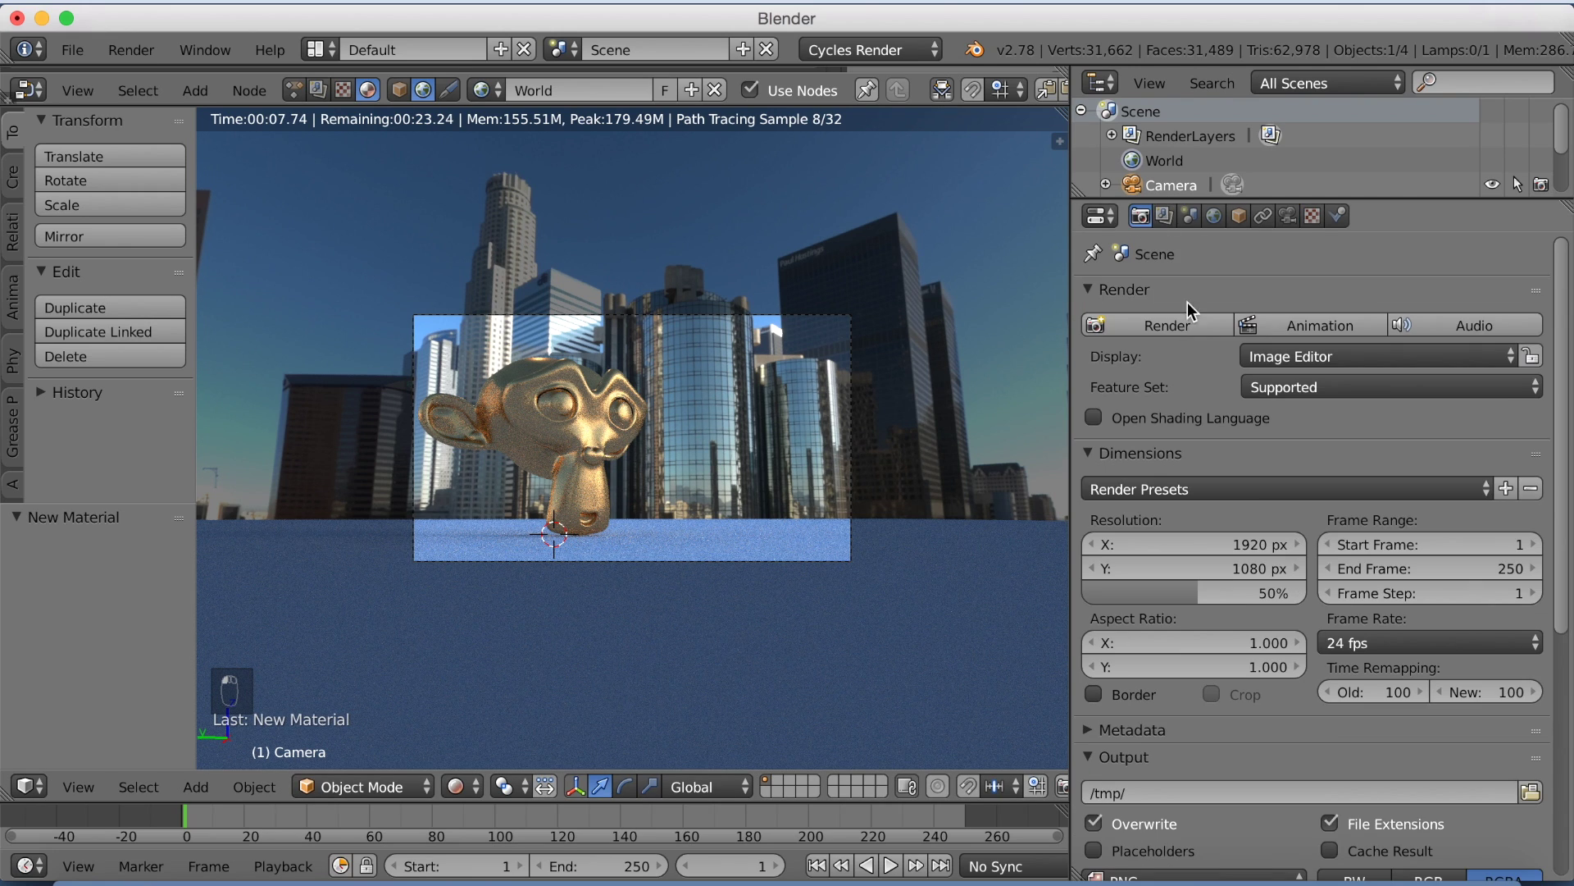
pyautogui.click(1301, 592)
pyautogui.write('100')
pyautogui.press('Return')
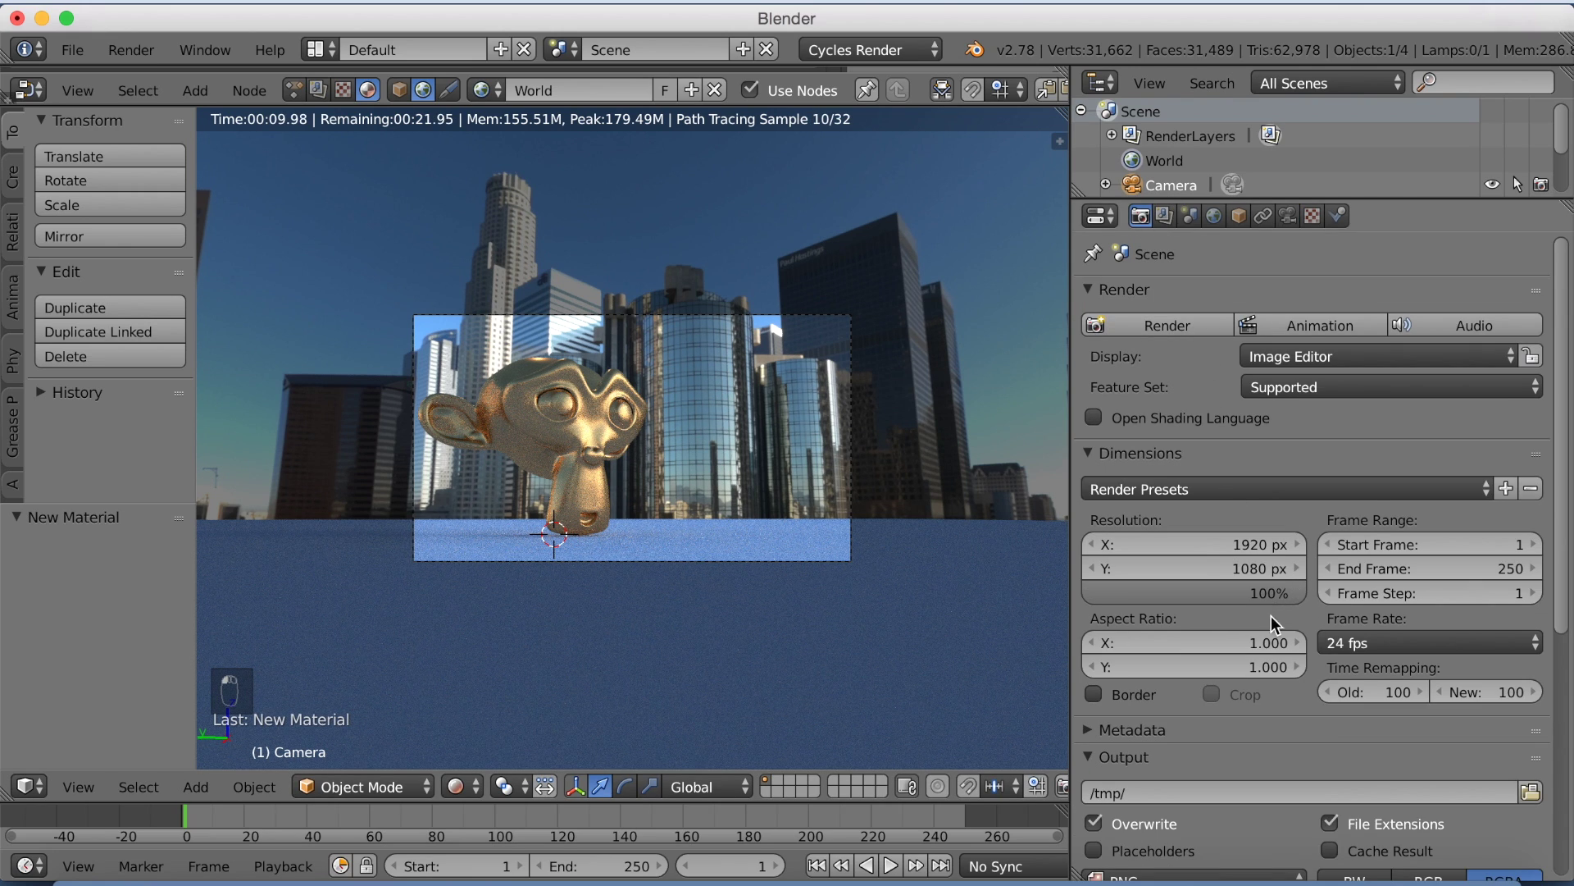
# Set render samples to 200 in Sampling and start the final render of the gold monkey.
pyautogui.scroll(-3, 1271, 617)
pyautogui.scroll(-3, 1270, 620)
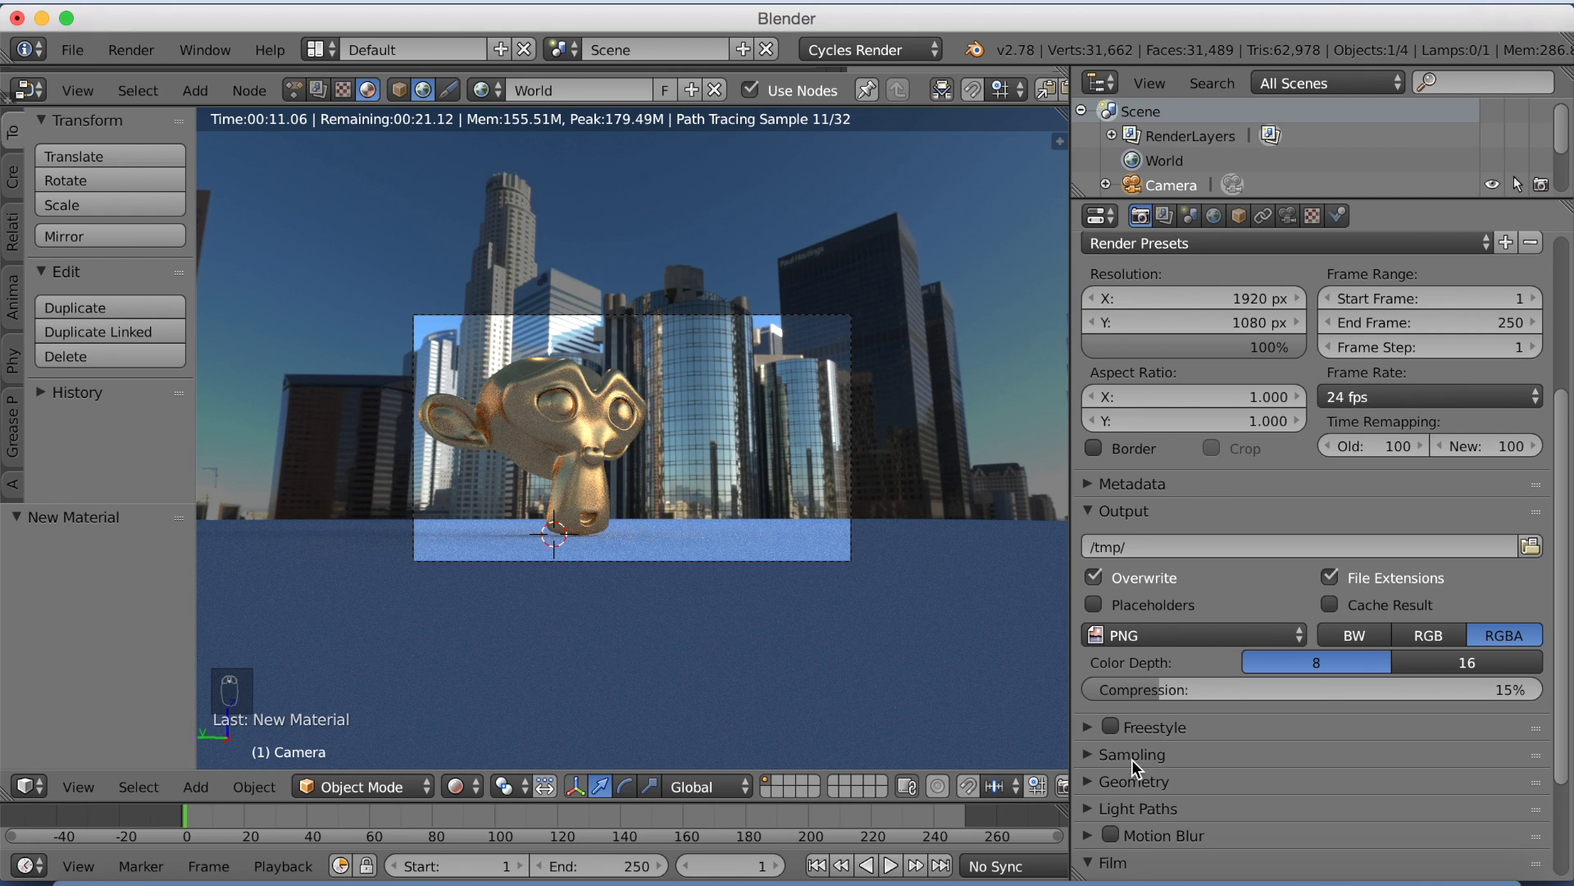
pyautogui.click(1132, 754)
pyautogui.scroll(-3, 1296, 730)
pyautogui.click(1443, 752)
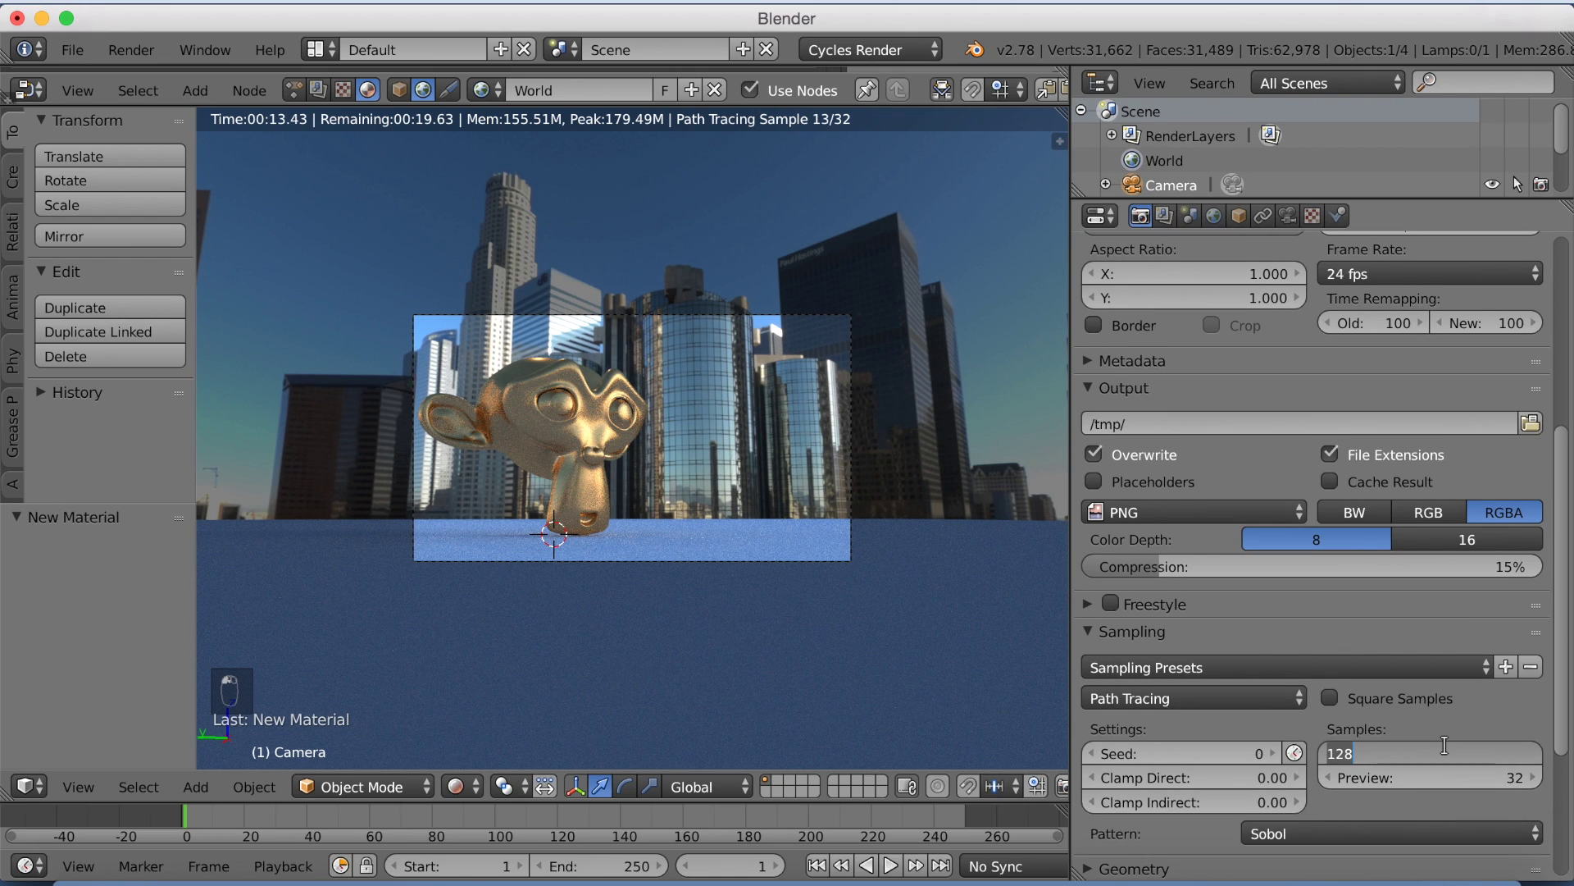
pyautogui.write('200')
pyautogui.press('Return')
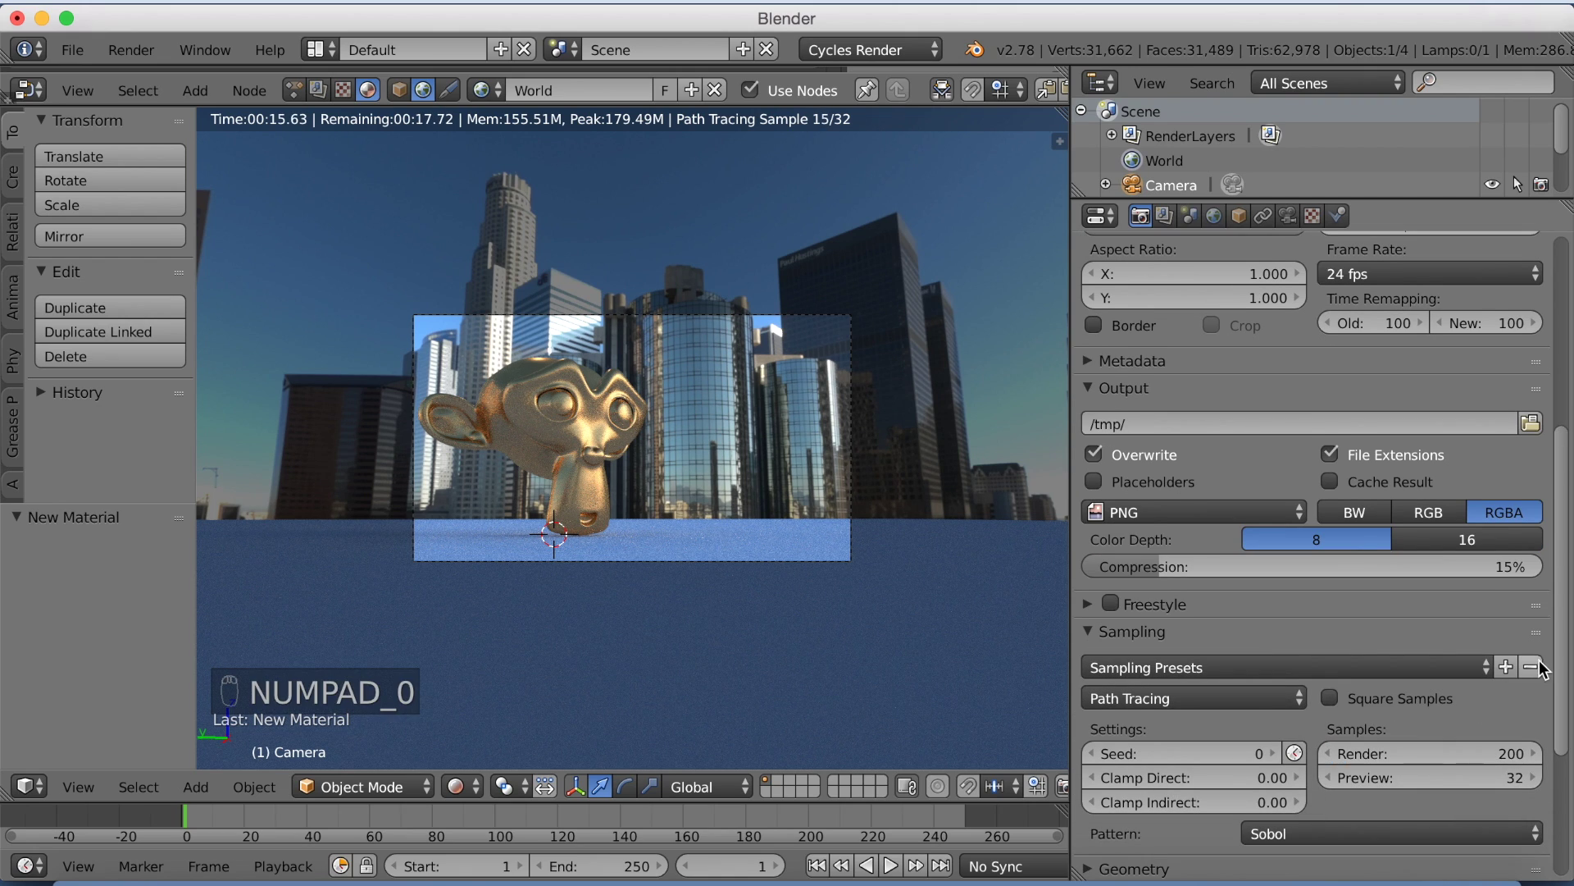
pyautogui.scroll(9, 1476, 623)
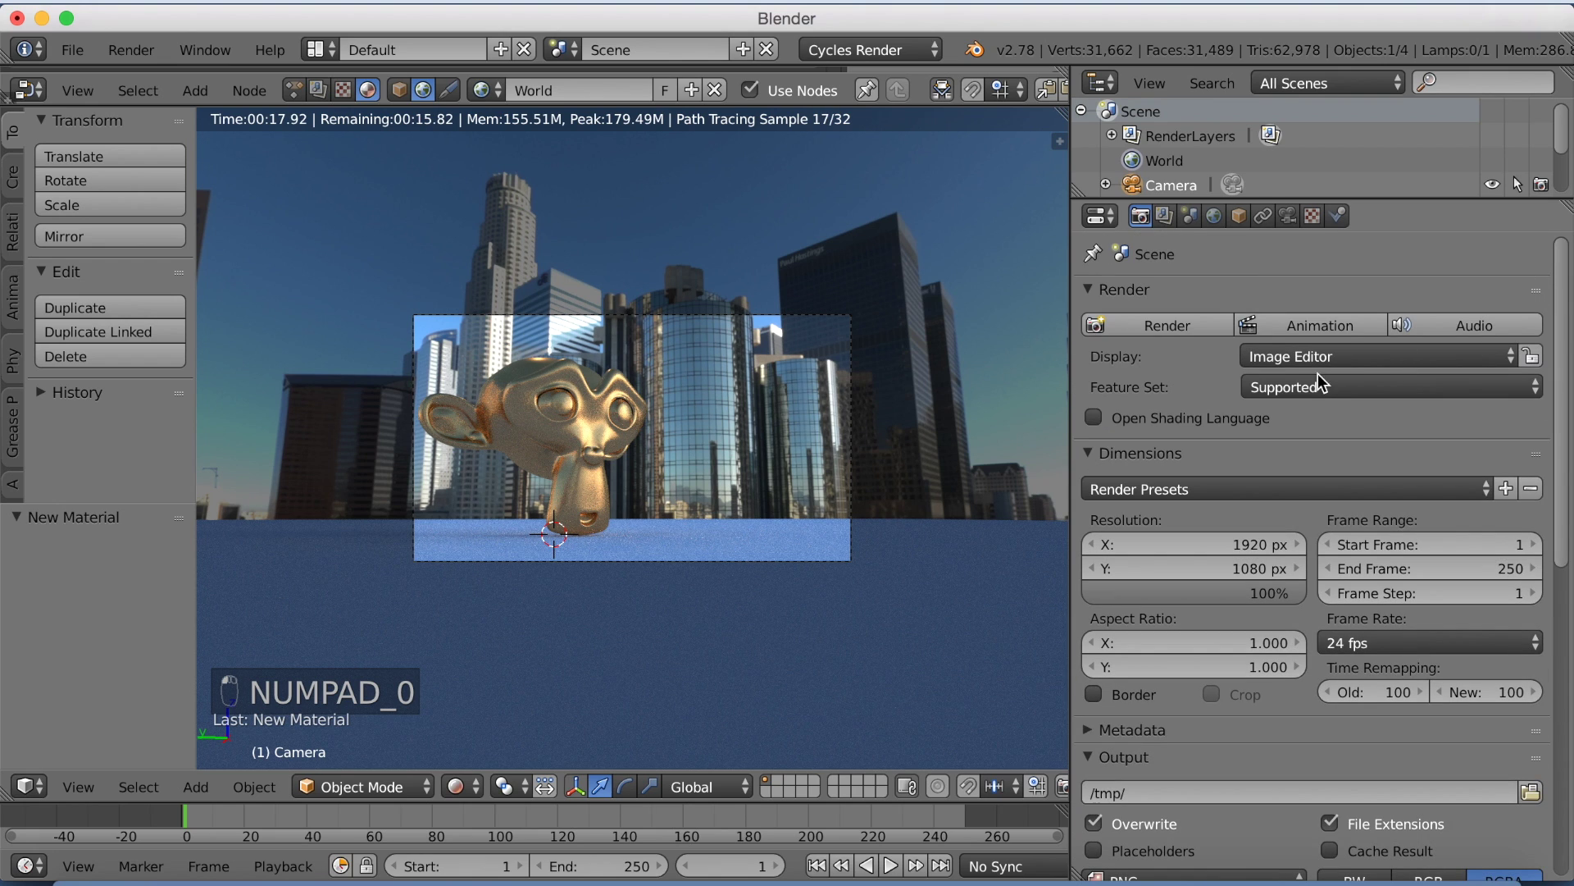
pyautogui.click(1199, 327)
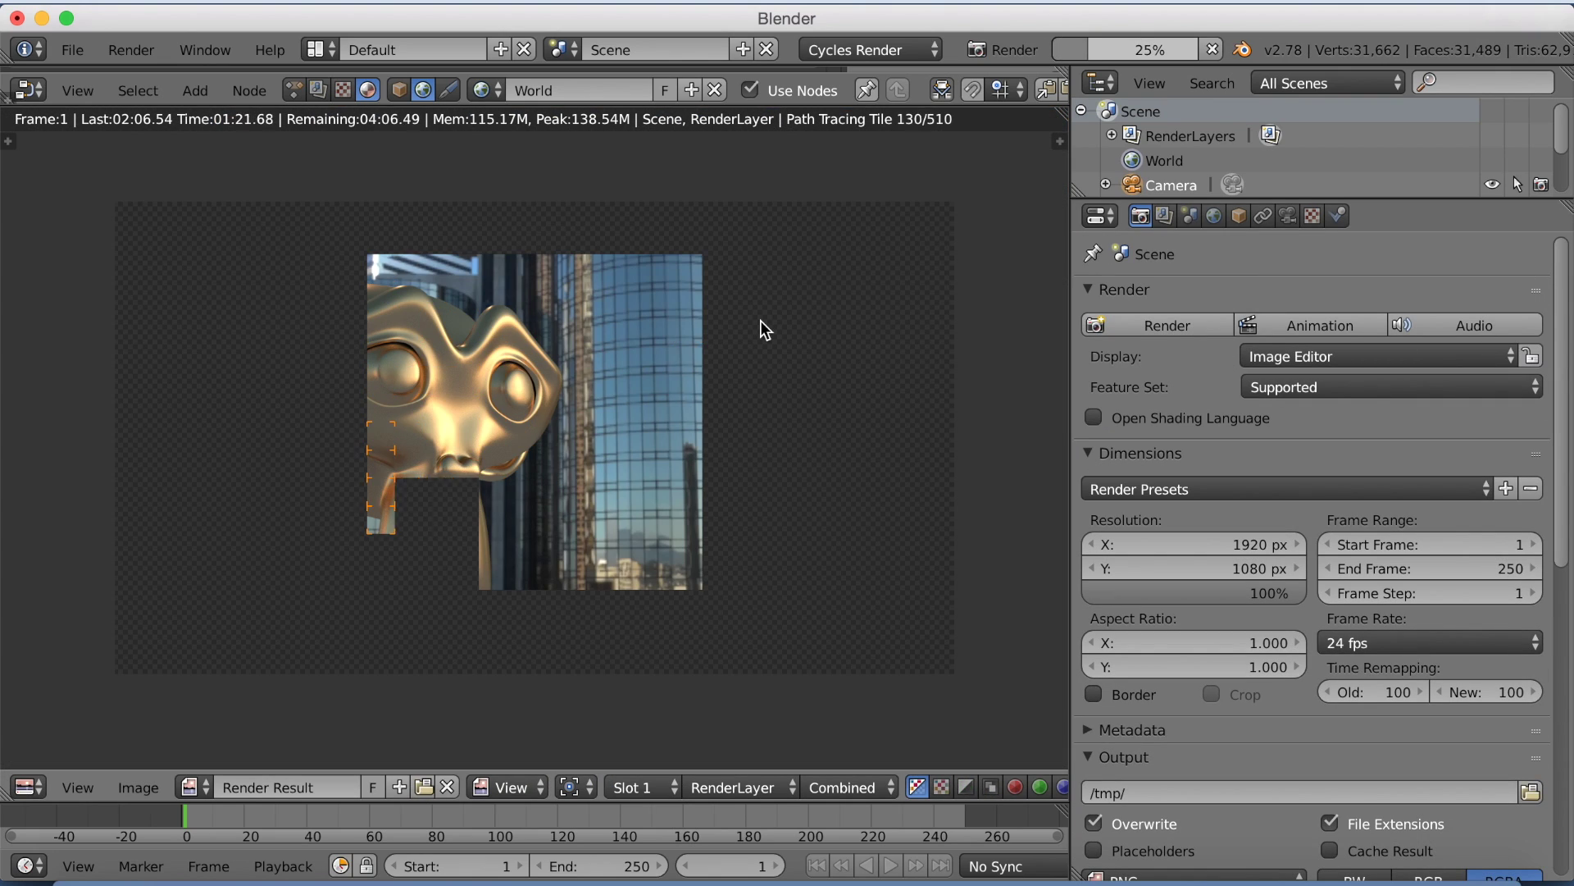